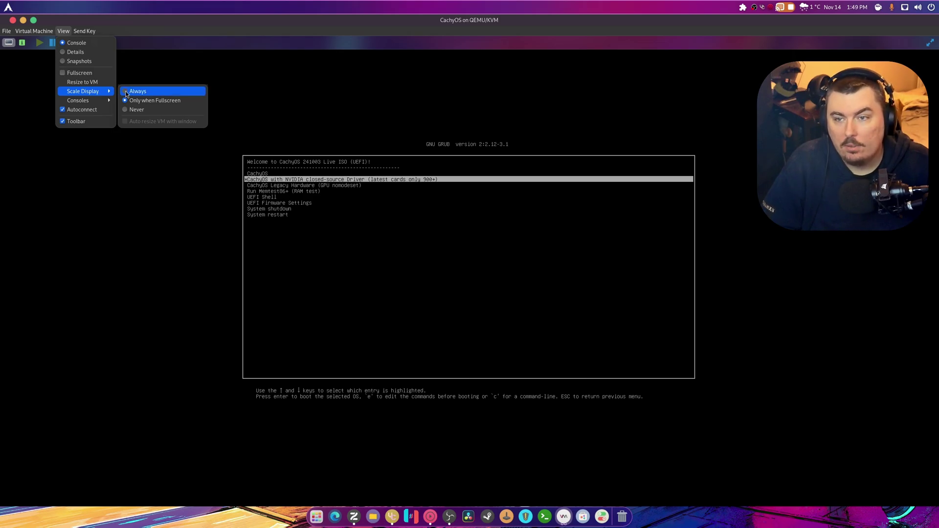
- Set the VM display to always scale to the window and focus the VM console
left_click(126, 91)
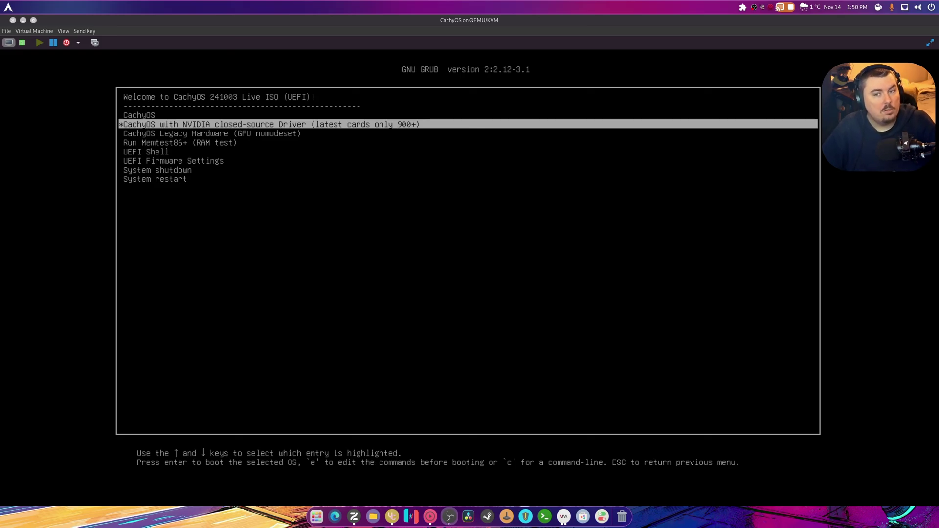
left_click(156, 29)
- Browse the GRUB entries and return the selection to the plain CachyOS entry
key("Down")
key("Up")
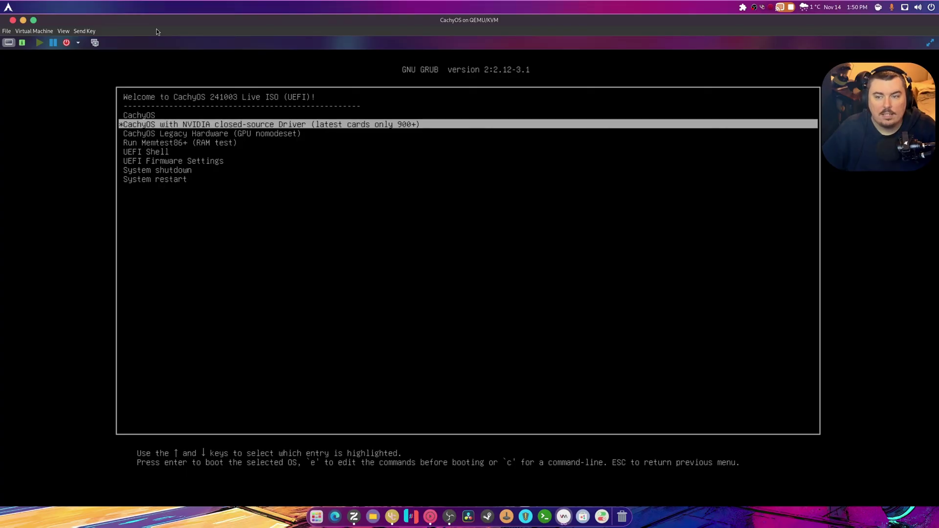
key("Up")
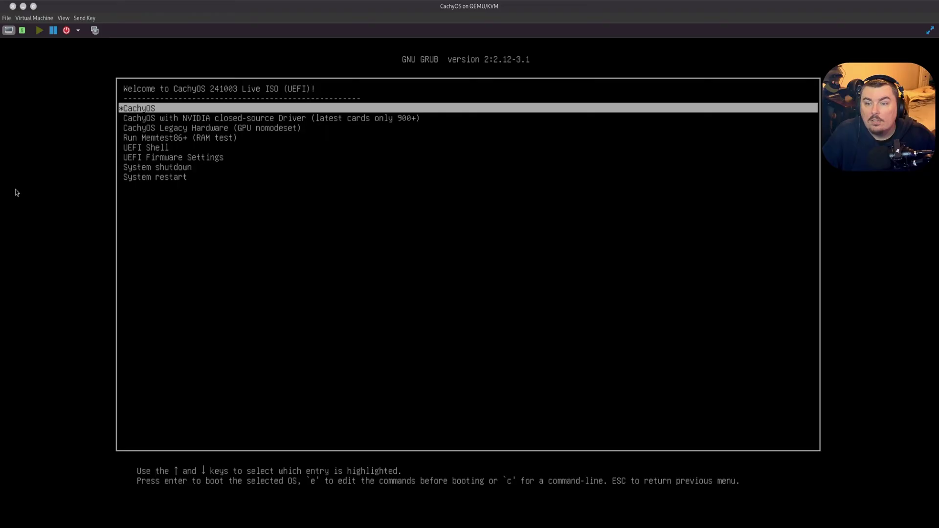
- Browse the NVIDIA and Legacy Hardware GRUB entries, then boot the default CachyOS live entry
left_click(328, 191)
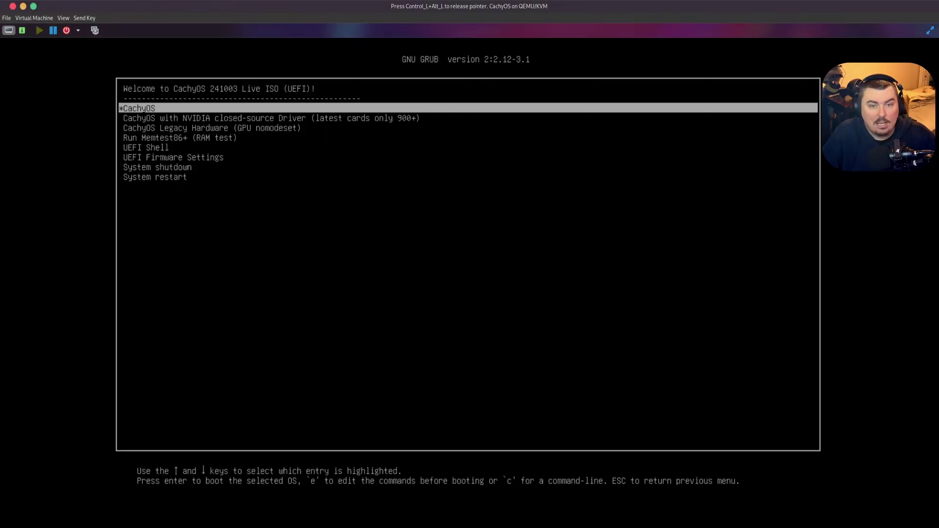
key("Down")
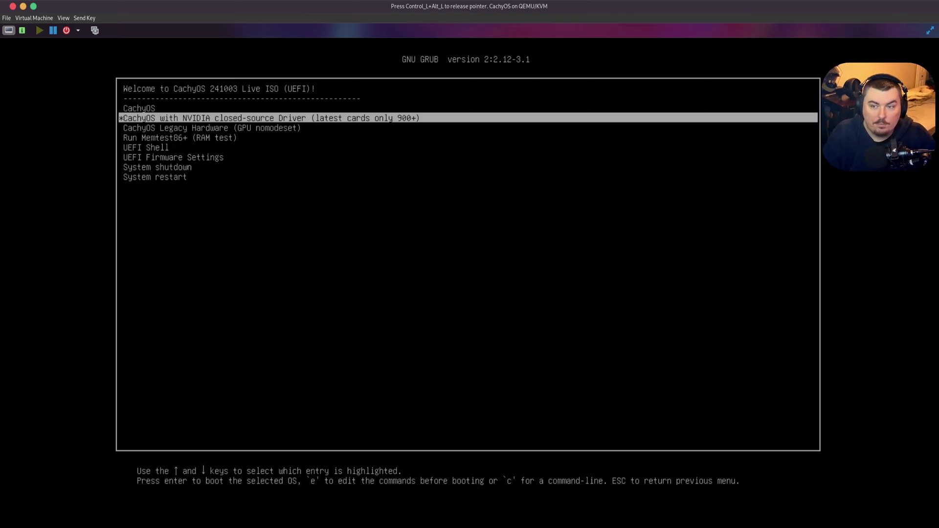
key("Down")
key("Up")
key("Up")
key("Down")
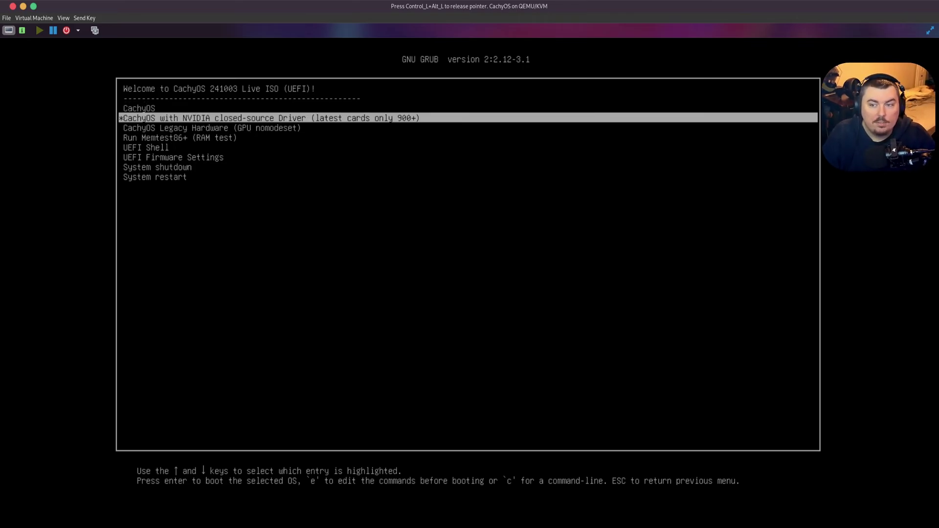
key("Down")
key("Up")
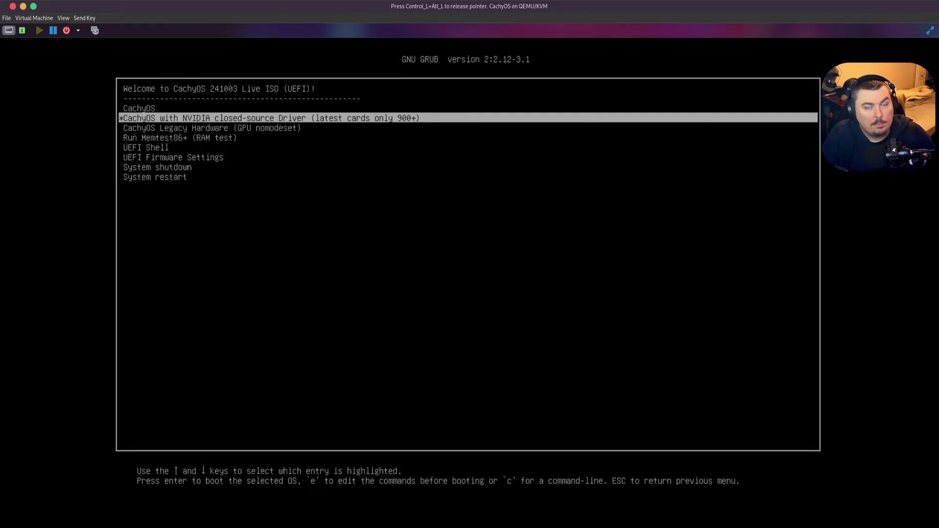
key("Up")
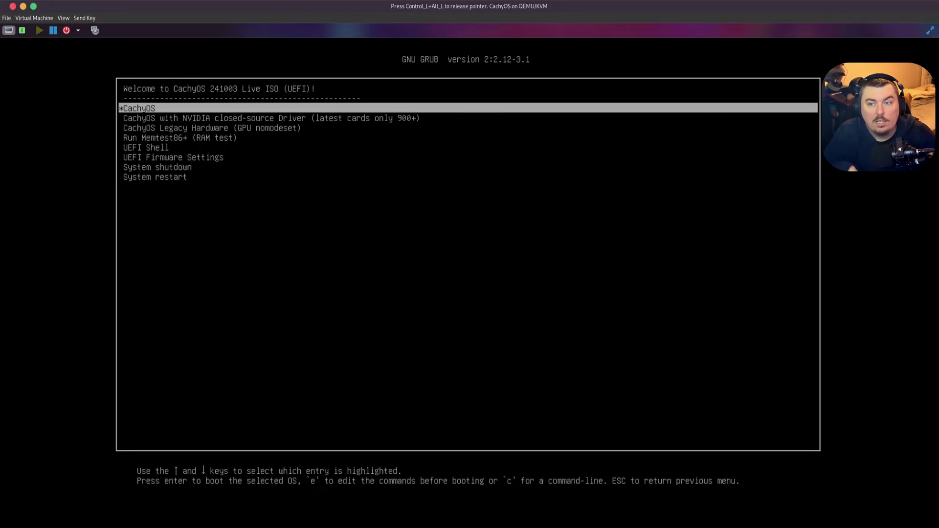
key("Down")
key("Up")
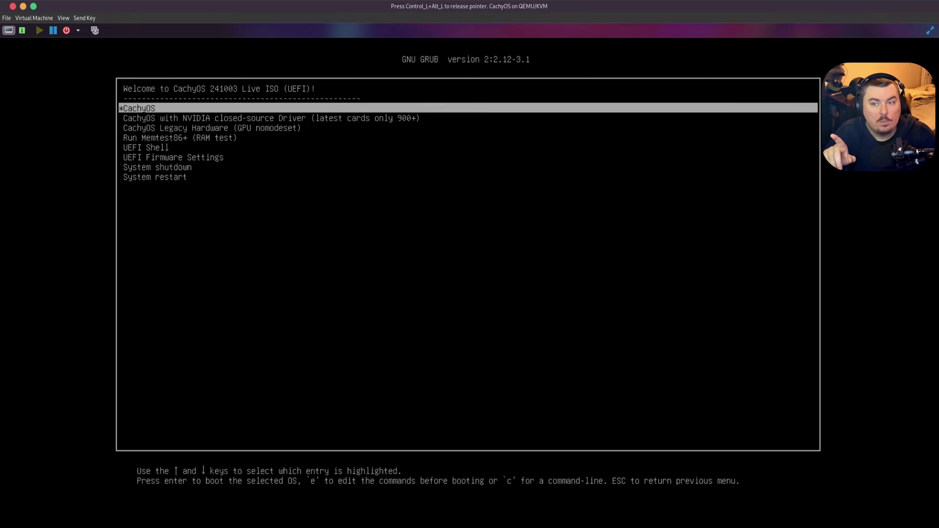
key("Down")
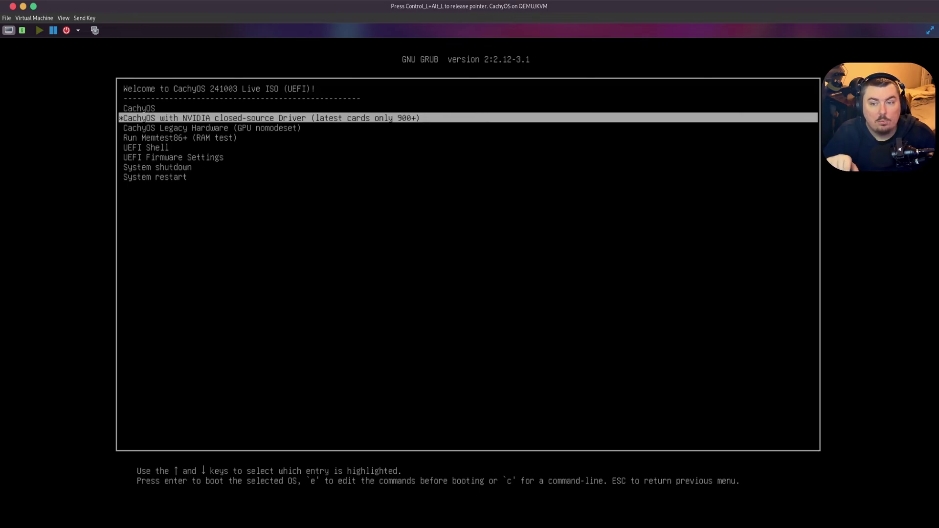
key("Down")
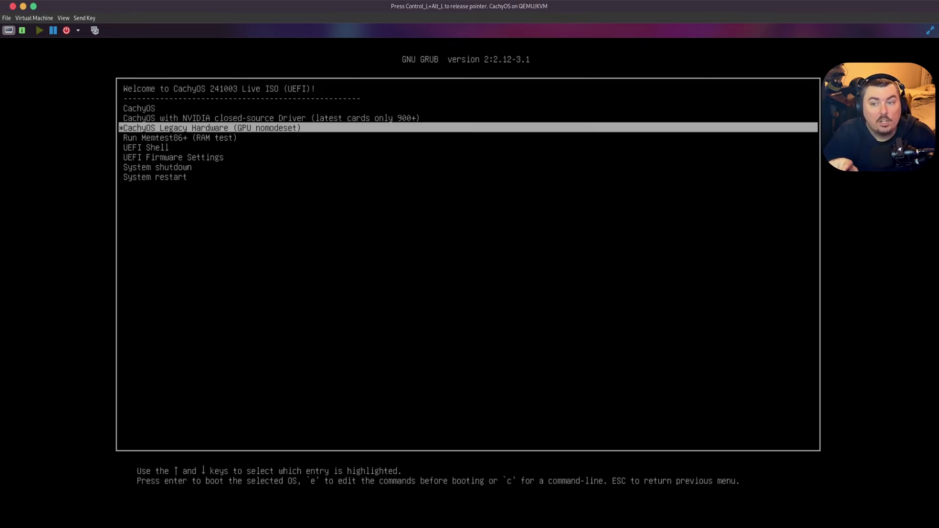
key("Up")
key("Up")
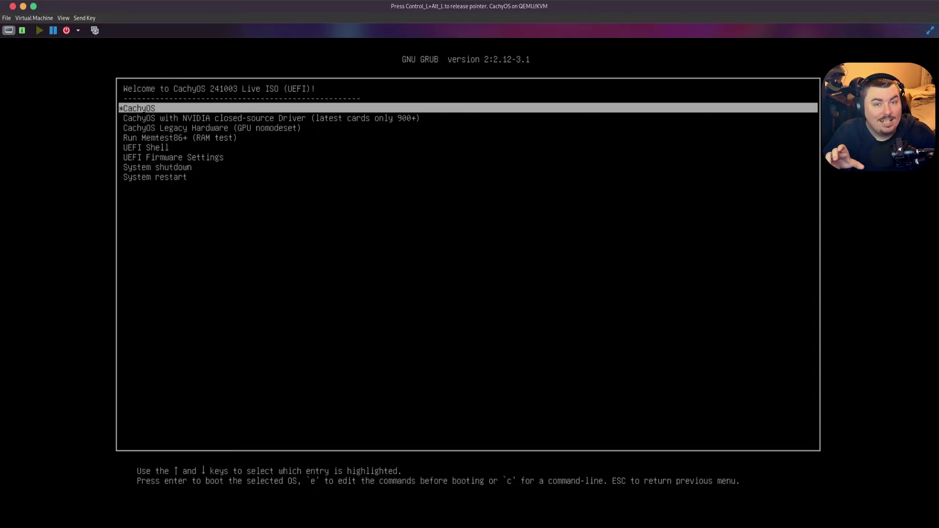
key("Return")
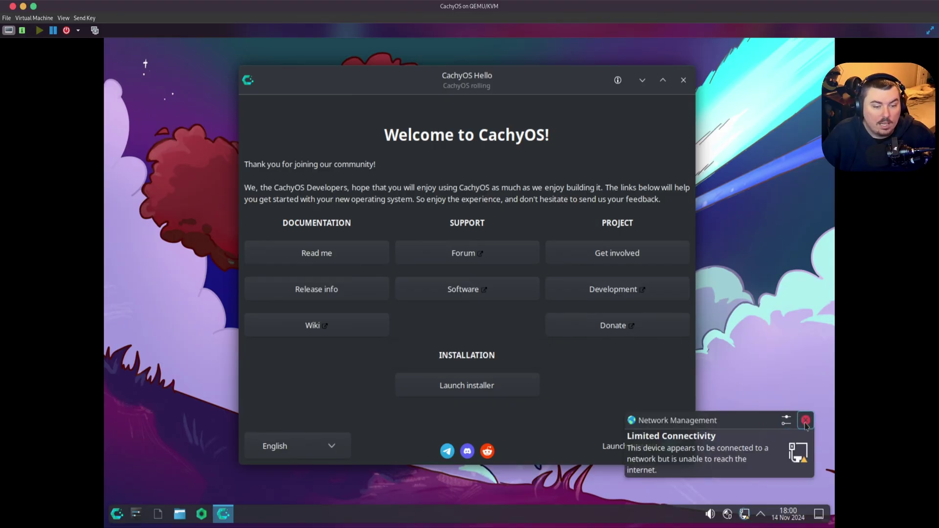
- Dismiss the connectivity warning, disconnect Wired connection 1, and close the CachyOS Hello window
left_click(805, 419)
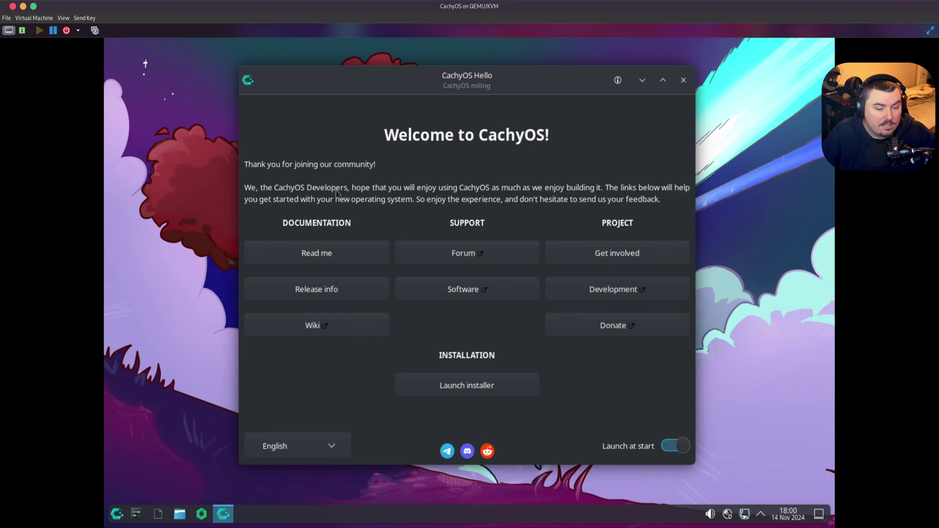
left_click(744, 515)
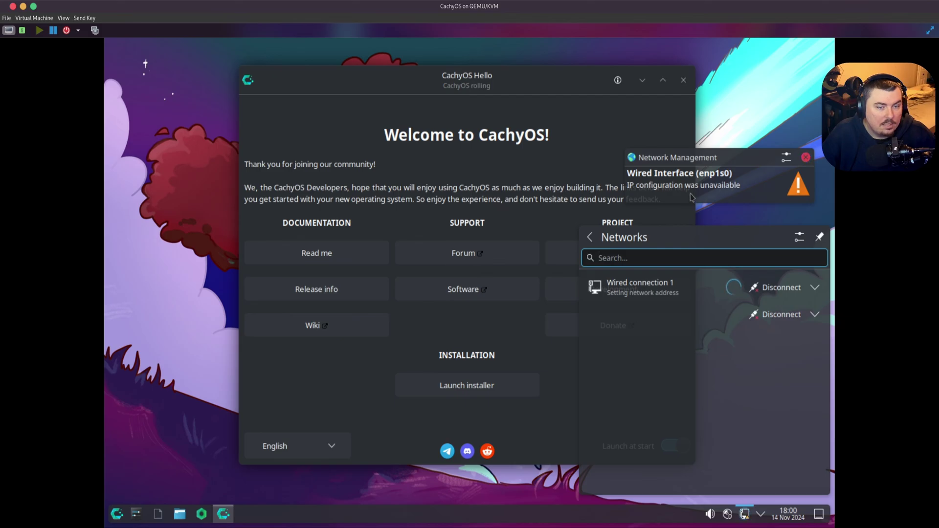
left_click(749, 518)
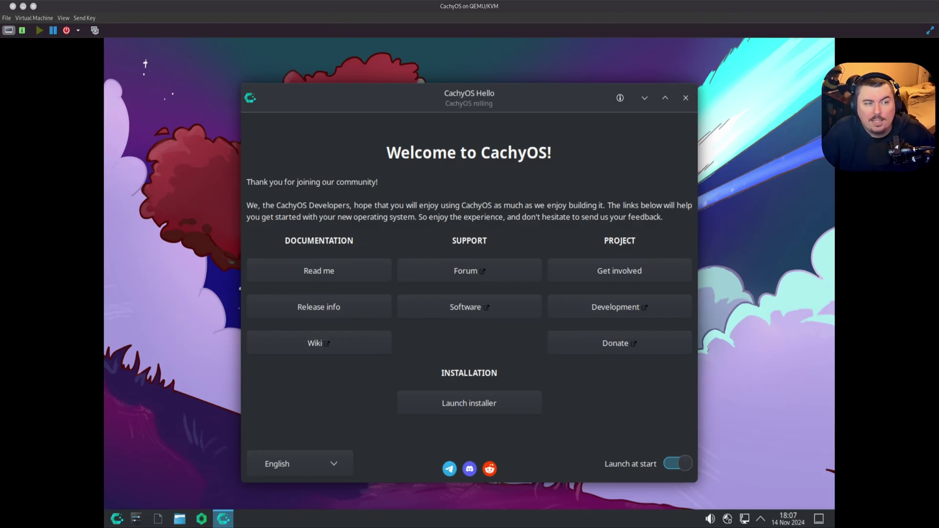
left_click_drag(526, 101, 511, 90)
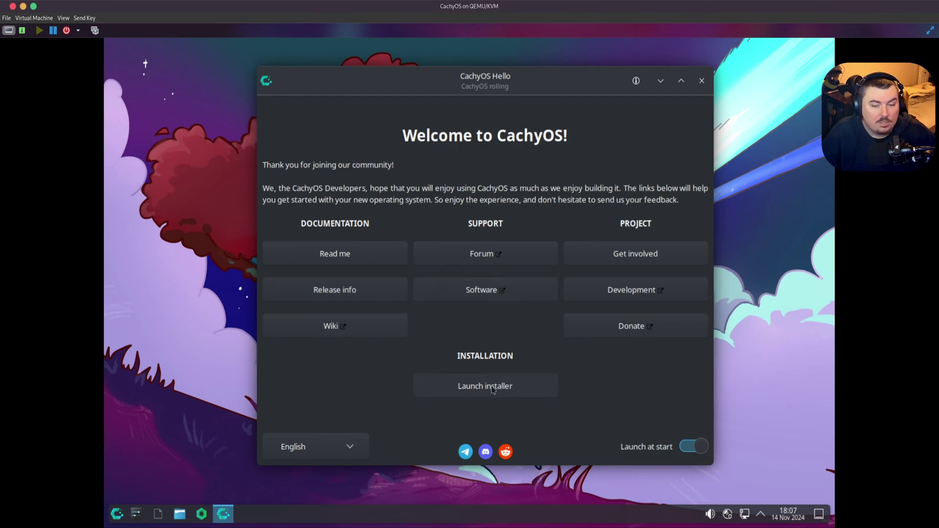
left_click(701, 81)
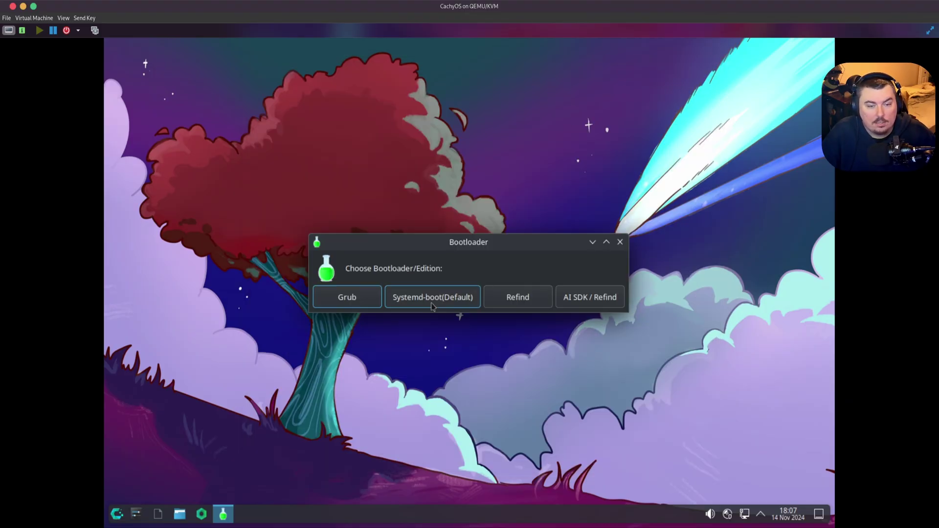
- Choose Grub as the bootloader, reposition the installer, and minimize the install log
left_click(355, 305)
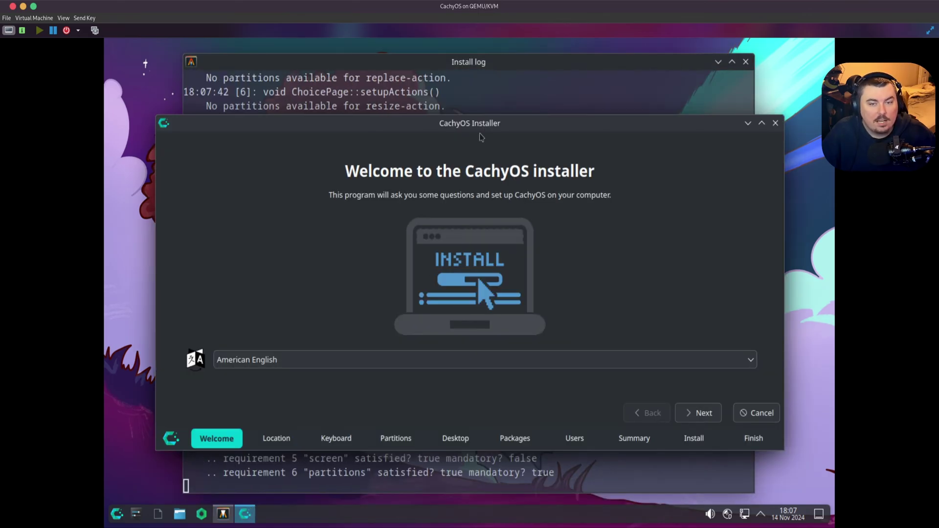
left_click_drag(473, 127, 489, 107)
left_click(718, 61)
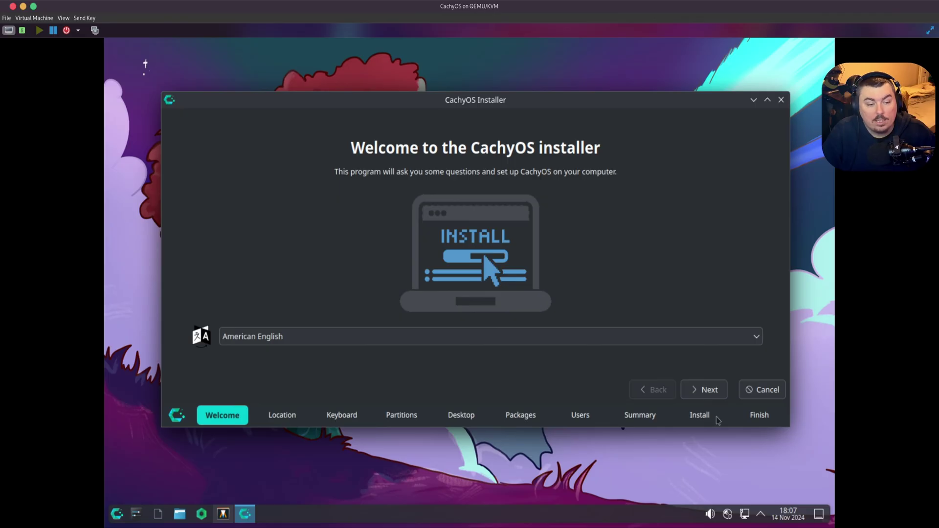
- Accept the default location, keep the Generic 105-key PC English (US) keyboard, and continue
left_click(720, 397)
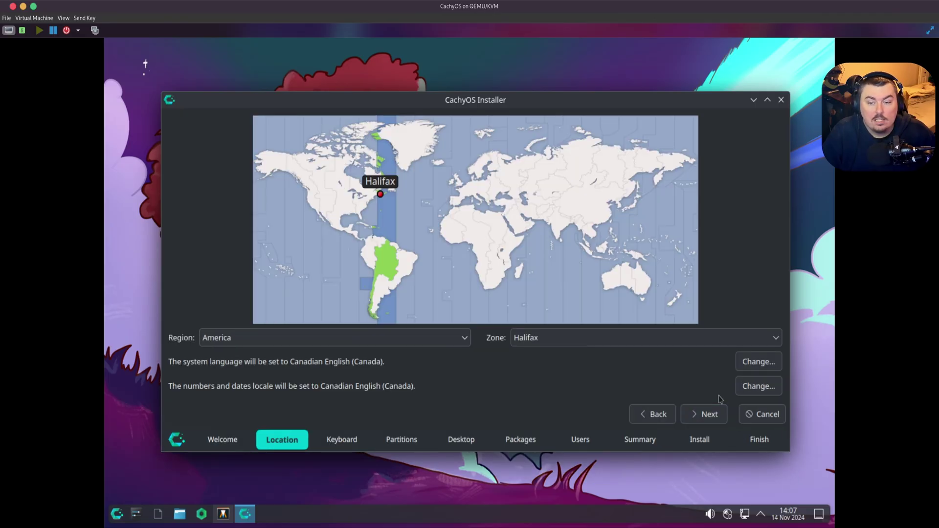
left_click(713, 414)
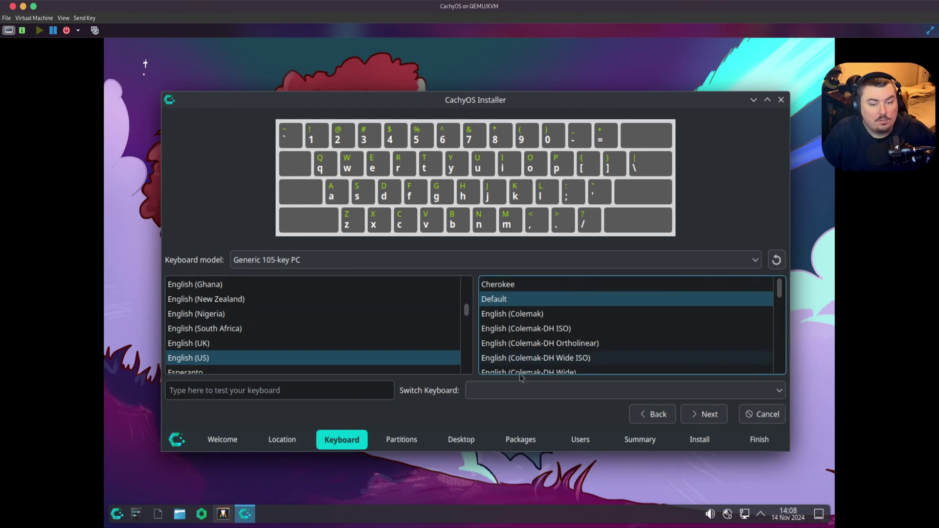
scroll(615, 362, "down", 5)
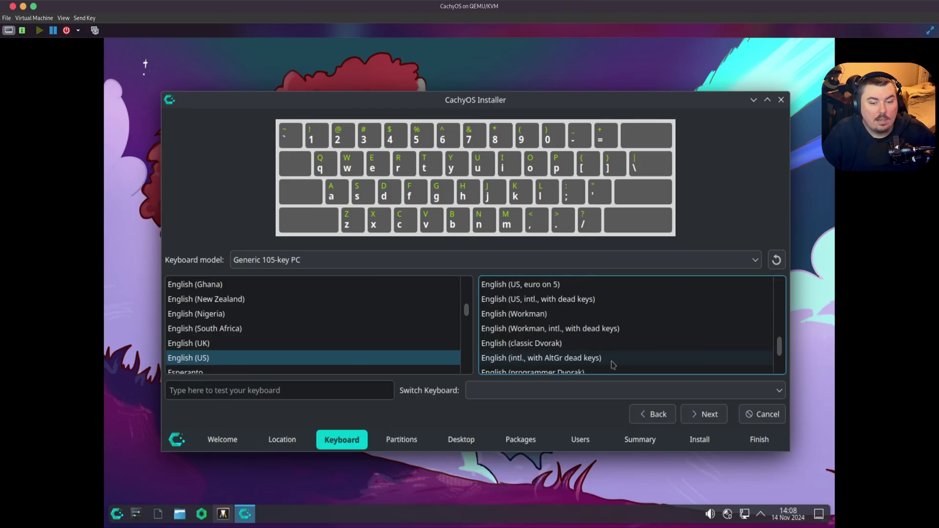
scroll(613, 364, "down", 2)
scroll(612, 363, "up", 7)
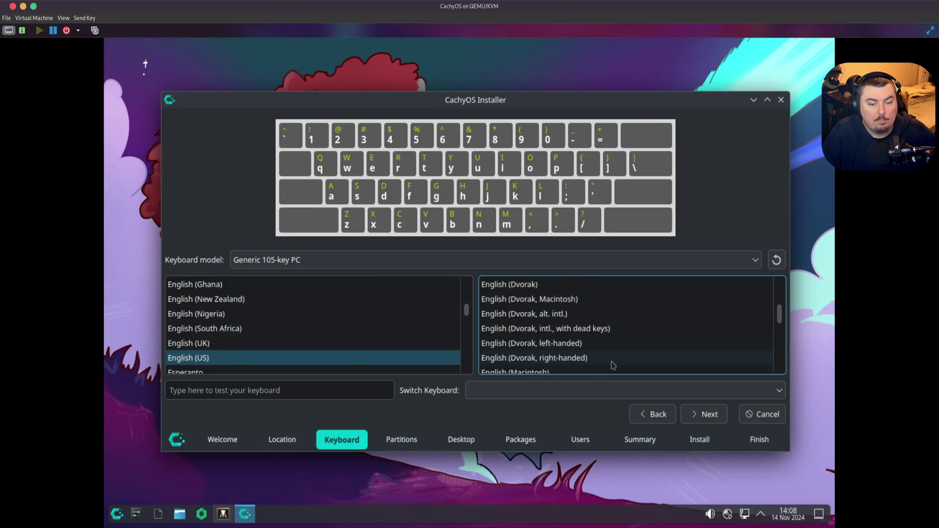
left_click(758, 262)
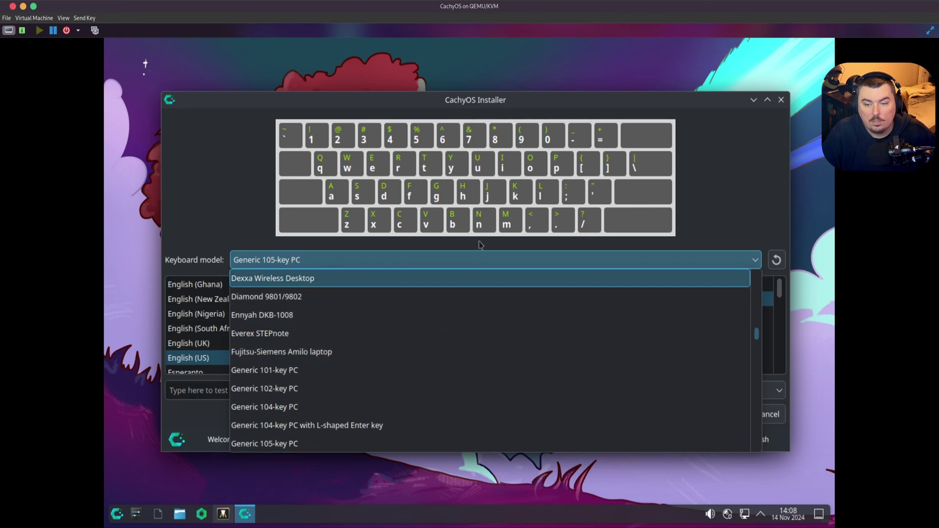
left_click(336, 255)
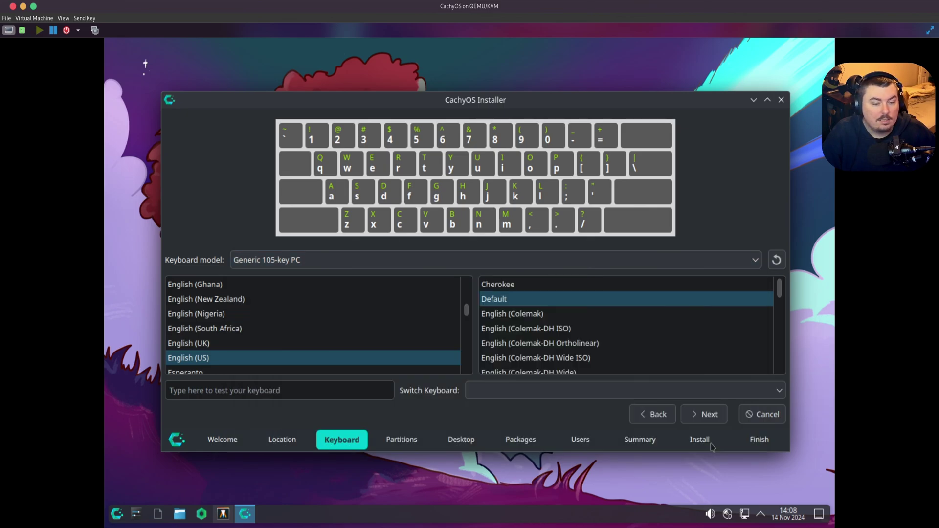
left_click(708, 415)
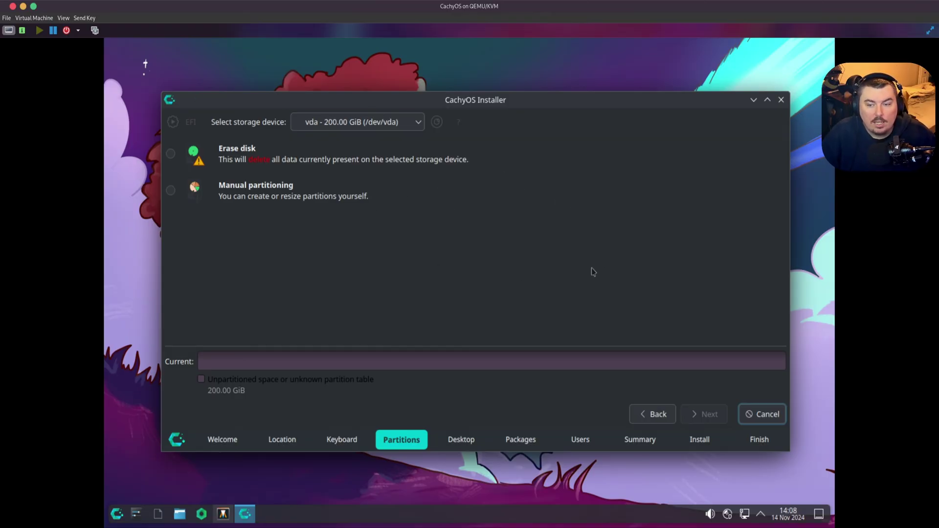
- Choose manual partitioning with vda as the storage device
left_click(170, 191)
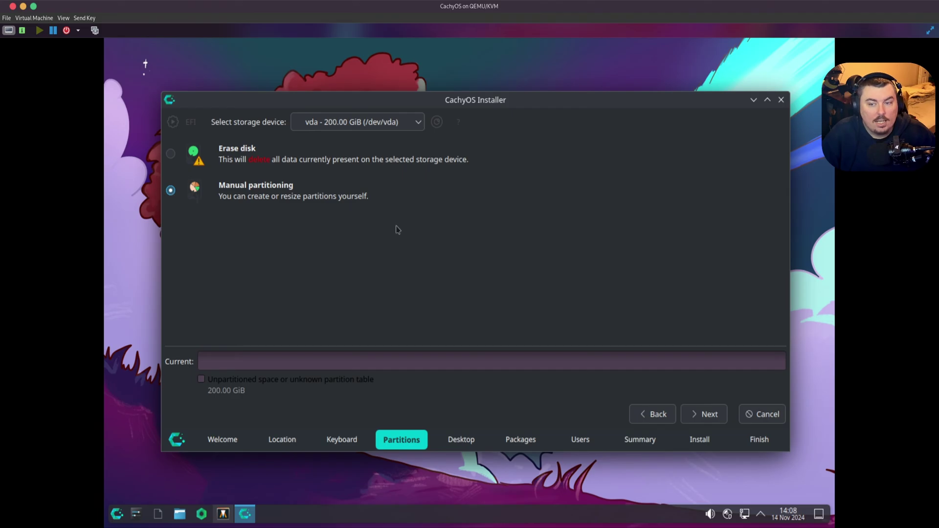
left_click(699, 413)
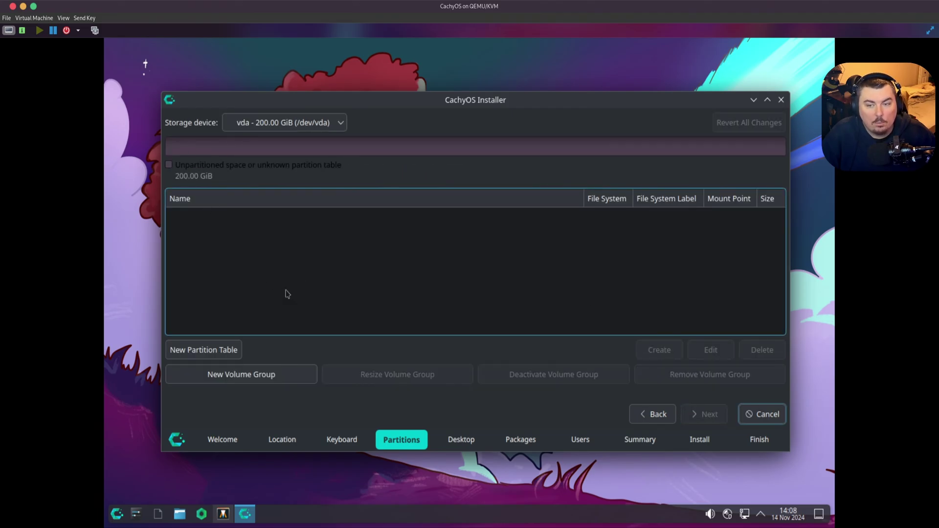
left_click(291, 128)
left_click(326, 142)
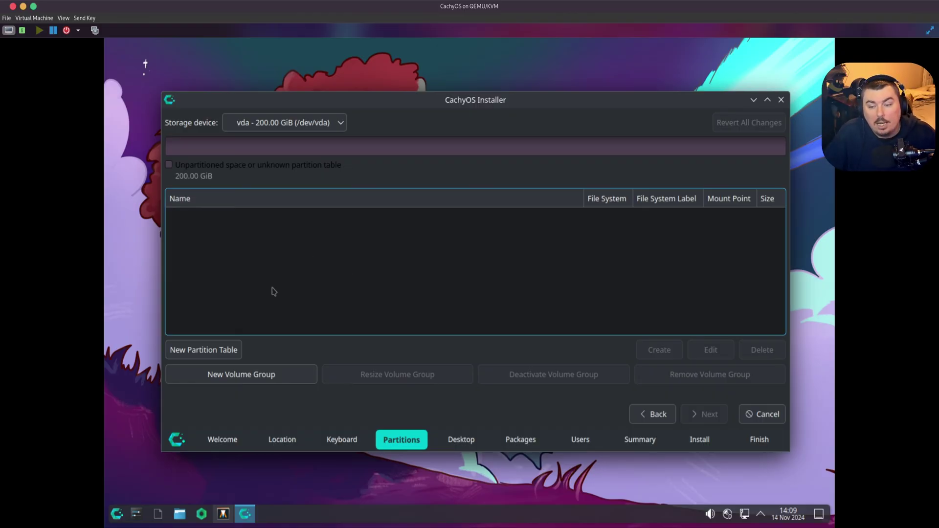
- Create a GPT partition table on vda and start a partition in the 200 GiB free space
left_click(224, 346)
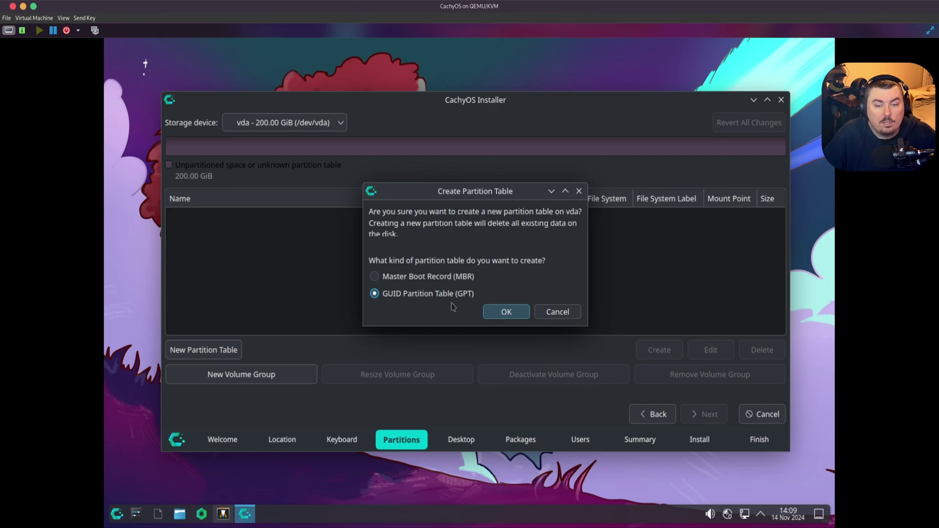
left_click(505, 312)
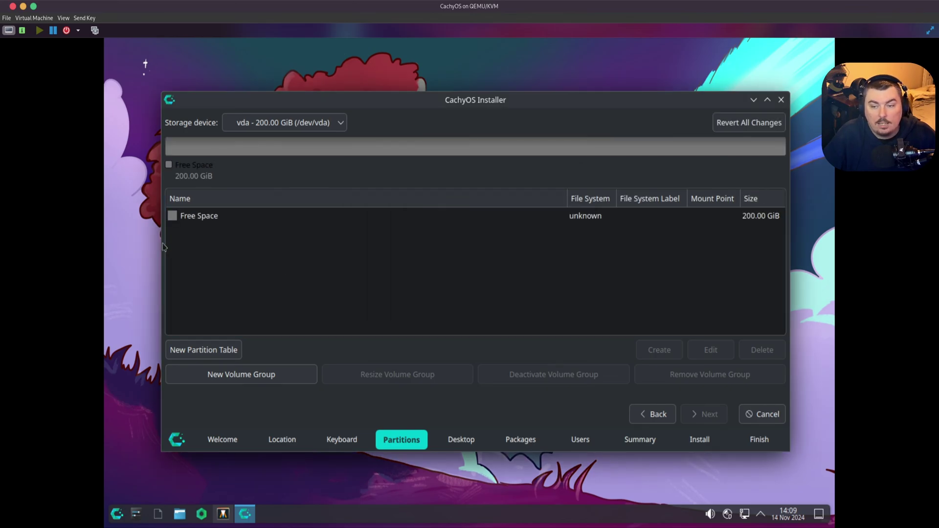
left_click(192, 219)
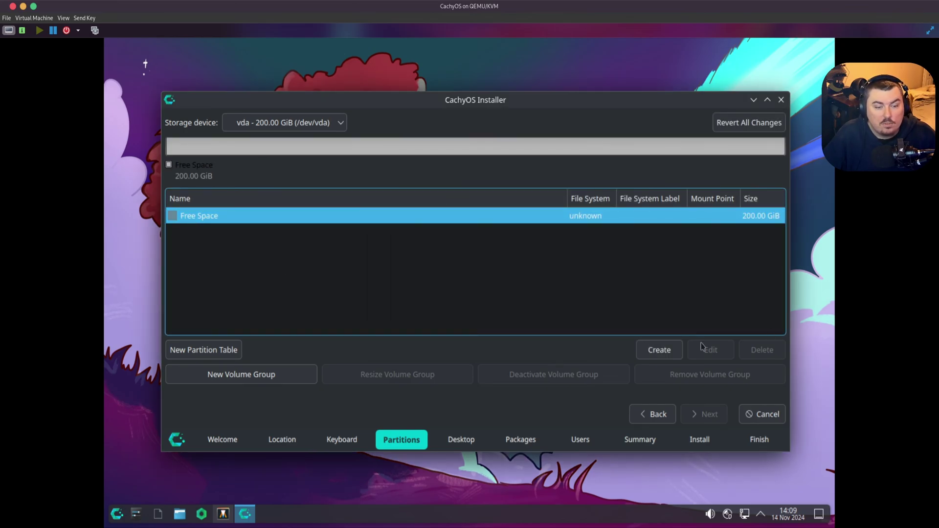
left_click(678, 350)
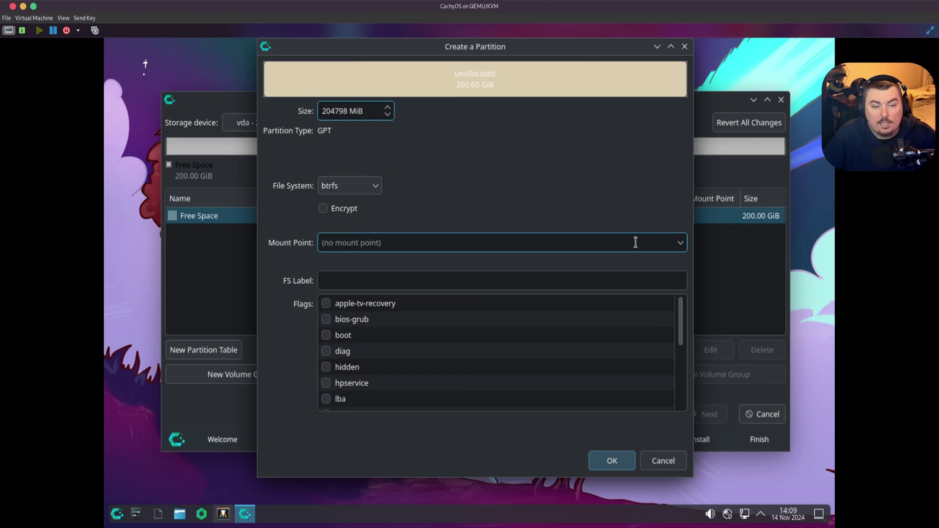
- Mount the new partition at /boot/efi and give it the boot flag
left_click(683, 246)
left_click(417, 298)
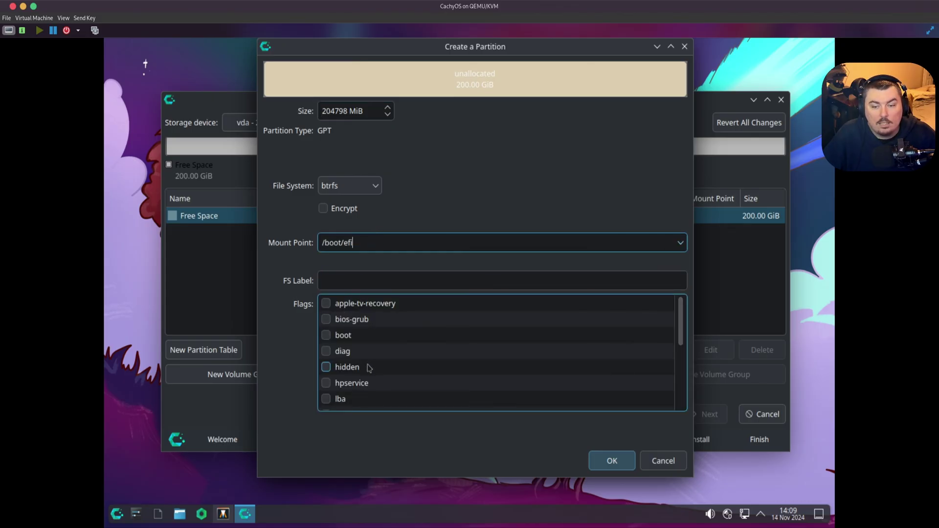
scroll(350, 389, "down", 2)
scroll(350, 390, "down", 1)
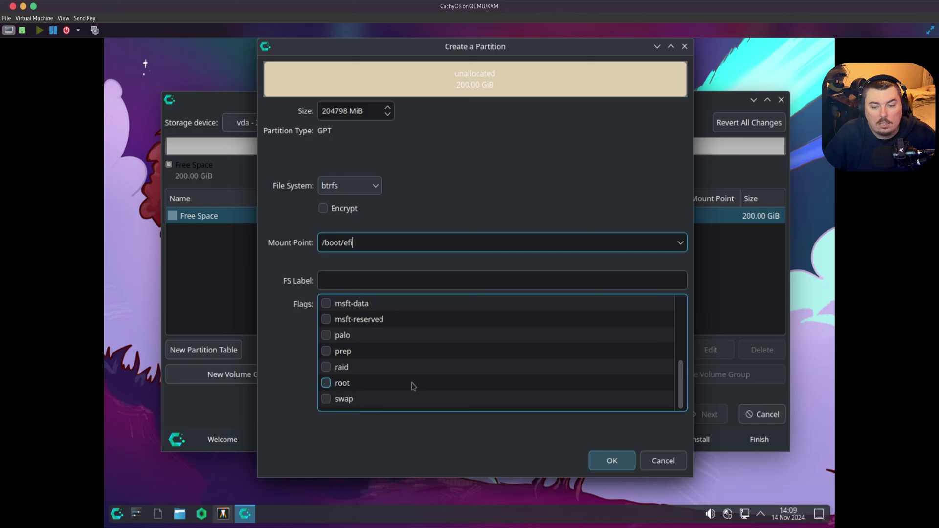
scroll(414, 386, "up", 3)
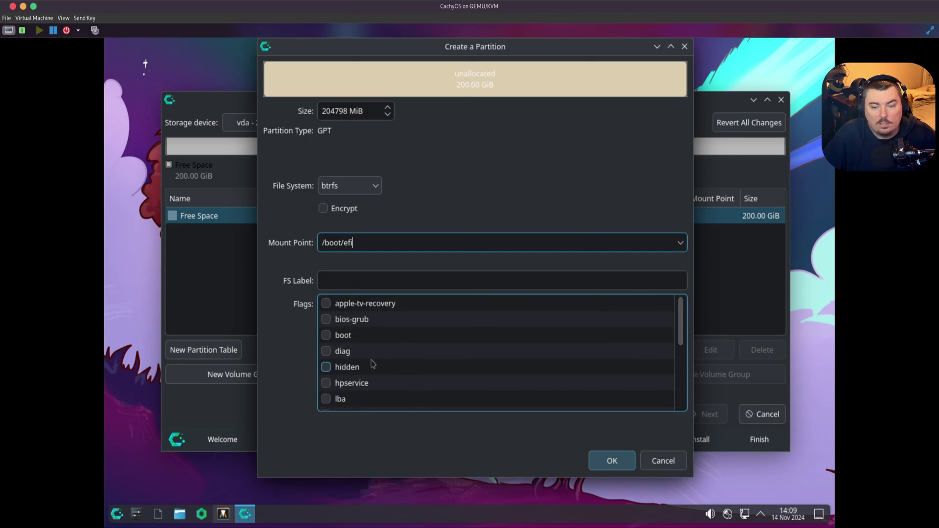
left_click(326, 336)
scroll(417, 374, "down", 1)
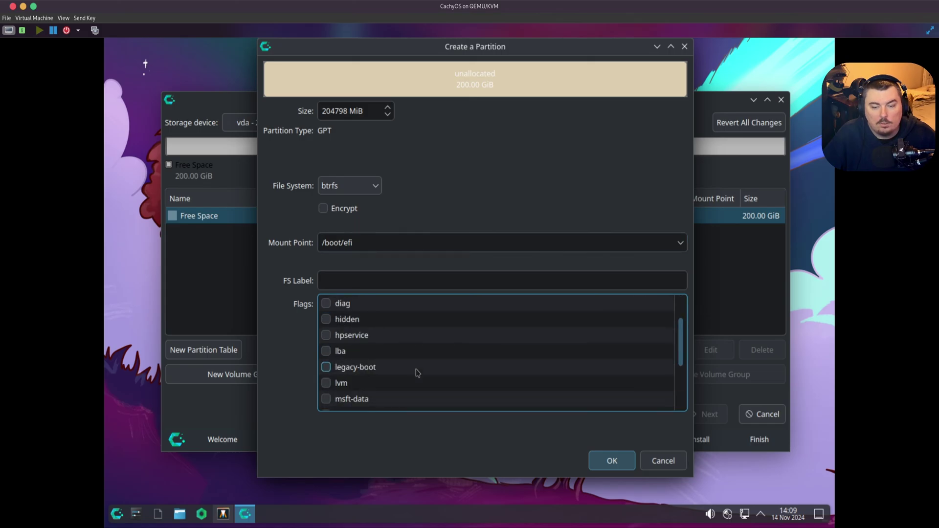
scroll(417, 374, "down", 1)
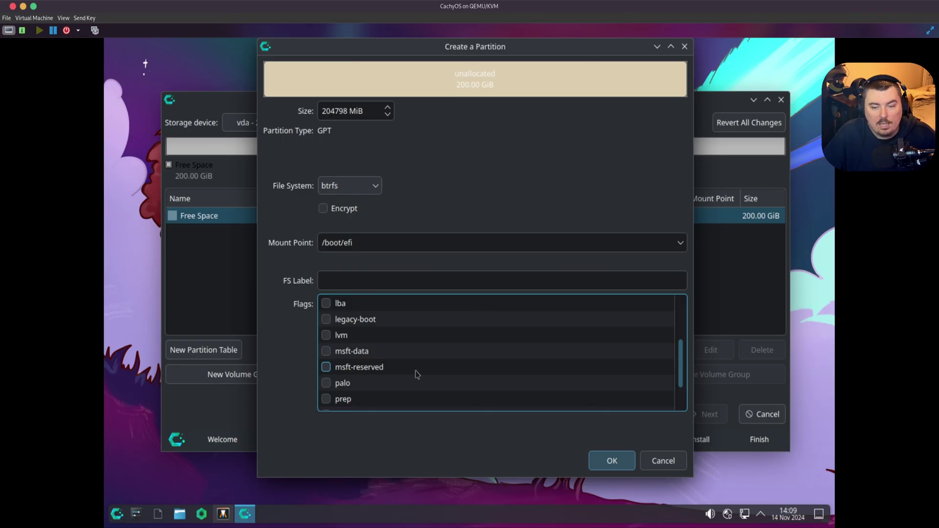
scroll(417, 375, "down", 1)
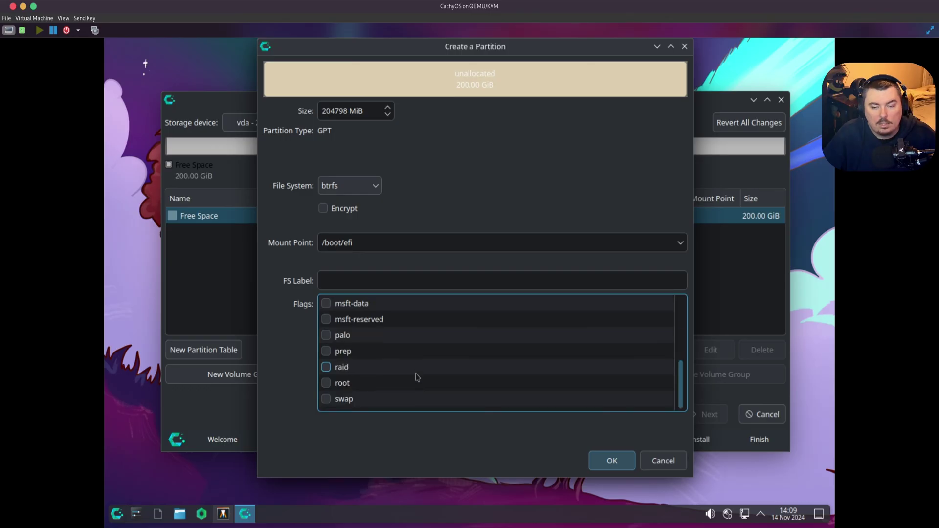
scroll(416, 377, "up", 3)
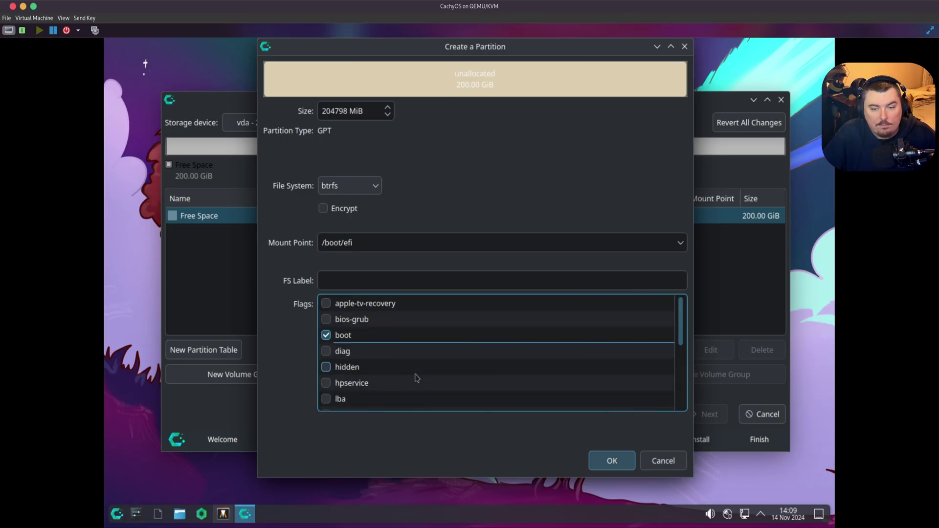
scroll(417, 377, "down", 1)
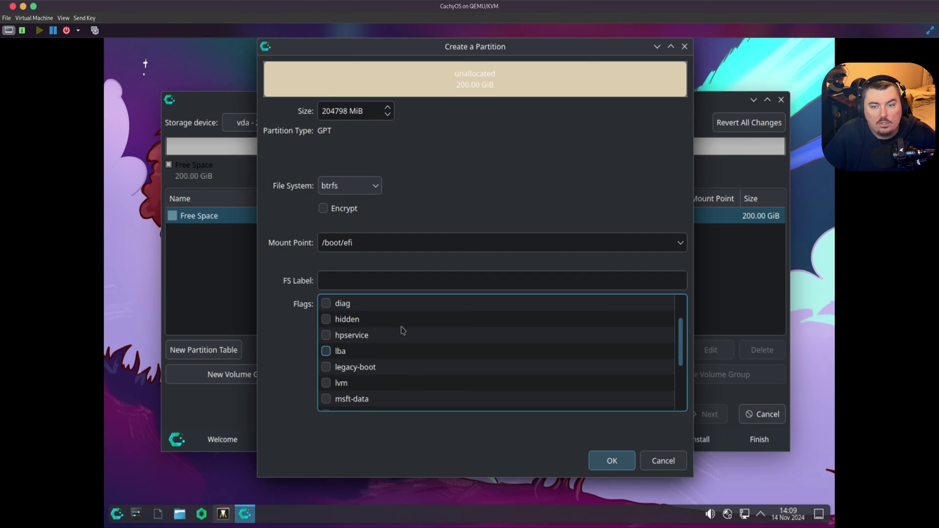
- Set the partition's file system to fat32 and enlarge the dialog
left_click(374, 189)
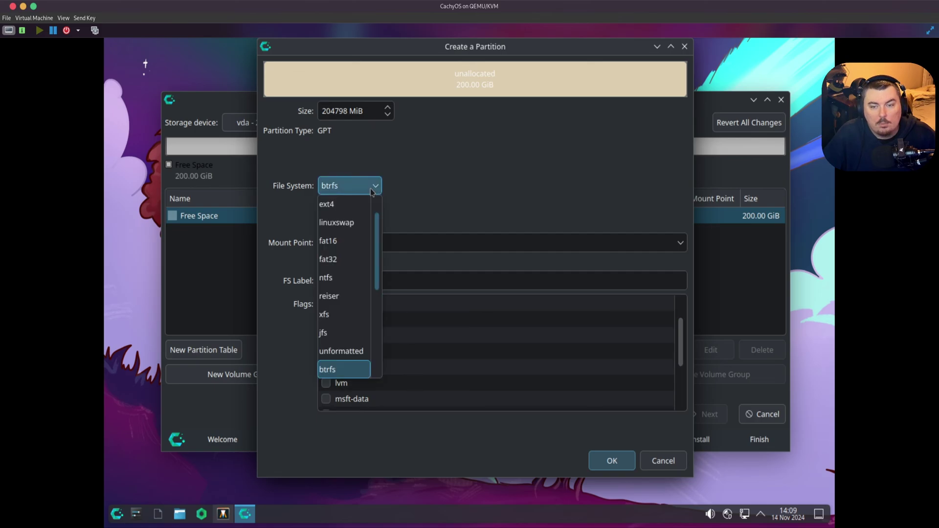
left_click(365, 260)
scroll(426, 340, "down", 1)
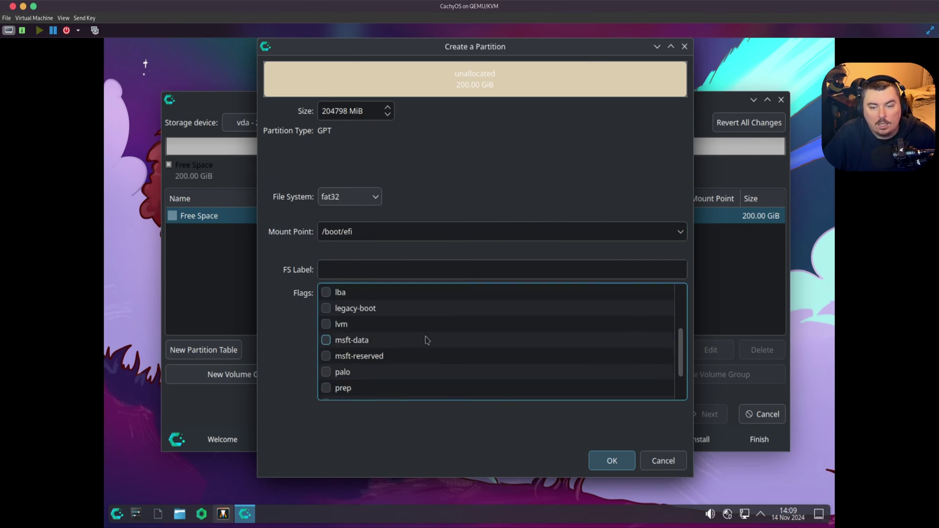
scroll(426, 339, "up", 1)
scroll(391, 335, "down", 3)
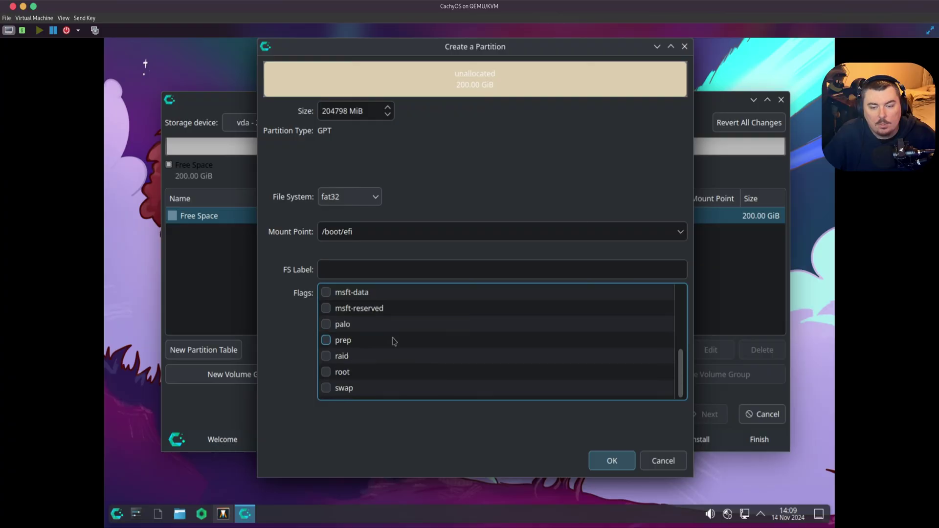
scroll(395, 344, "up", 4)
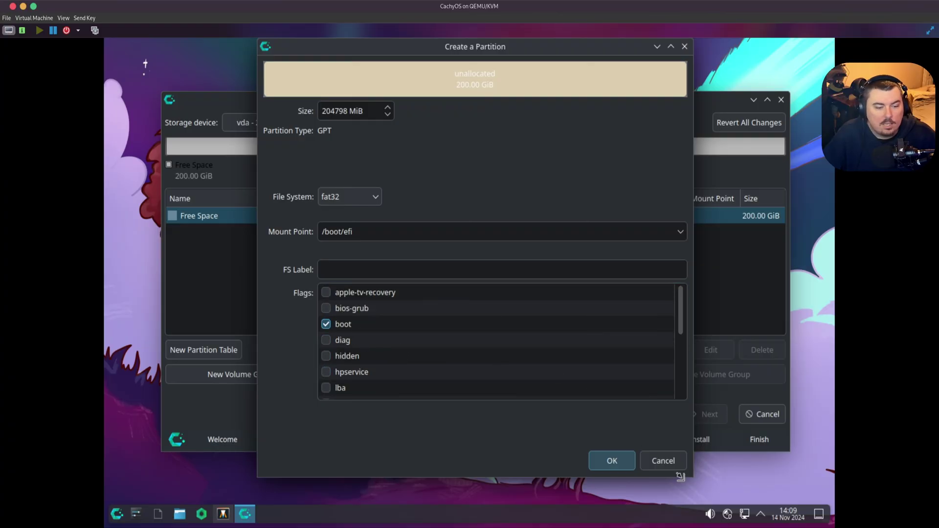
left_click_drag(680, 477, 706, 516)
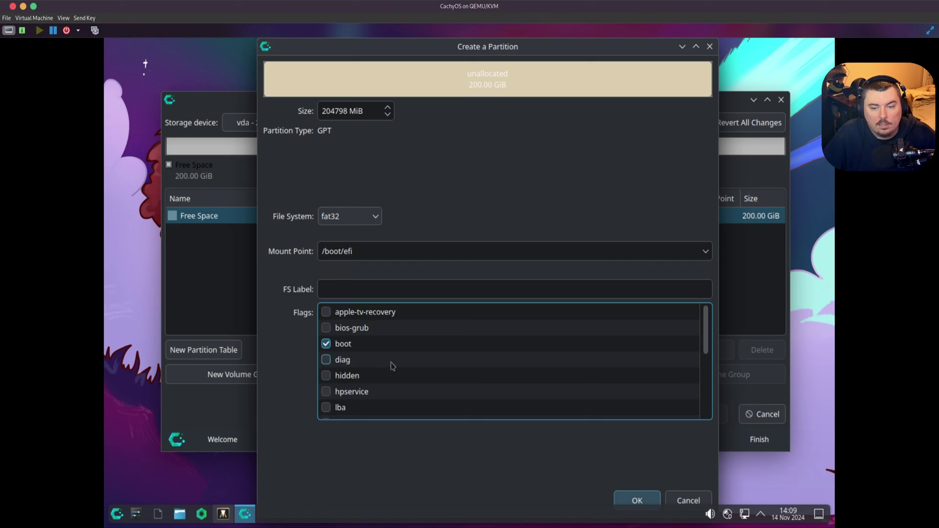
left_click_drag(707, 344, 723, 409)
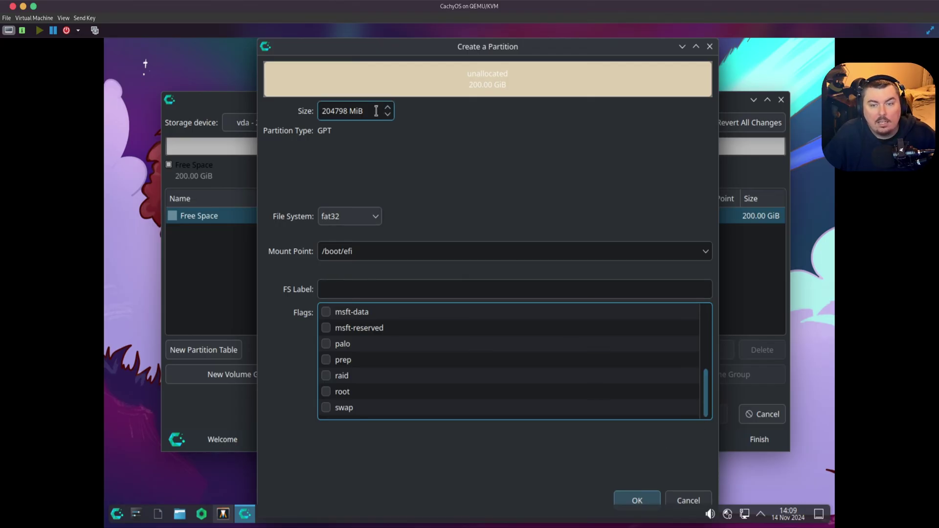
- Set the partition size to 1024 MiB and confirm
left_click_drag(377, 112, 310, 108)
type("1000")
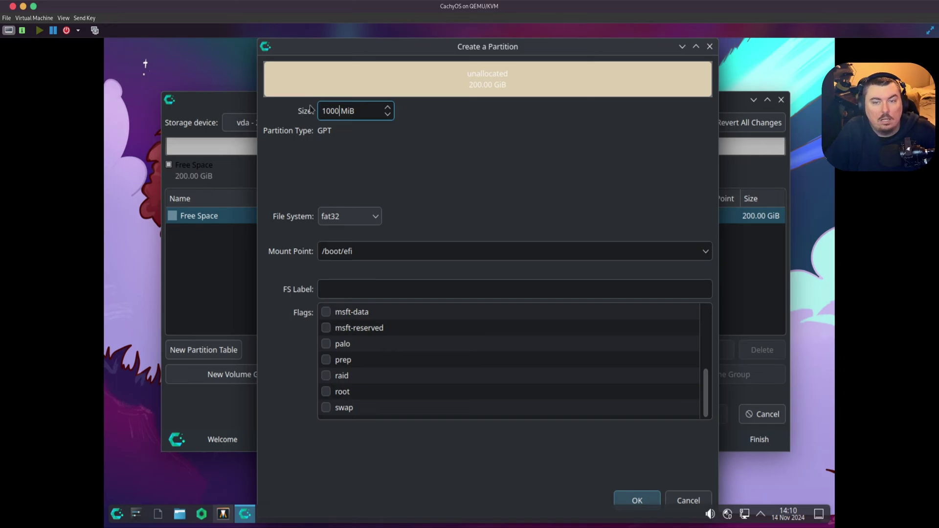
key("BackSpace")
key("BackSpace")
key("BackSpace")
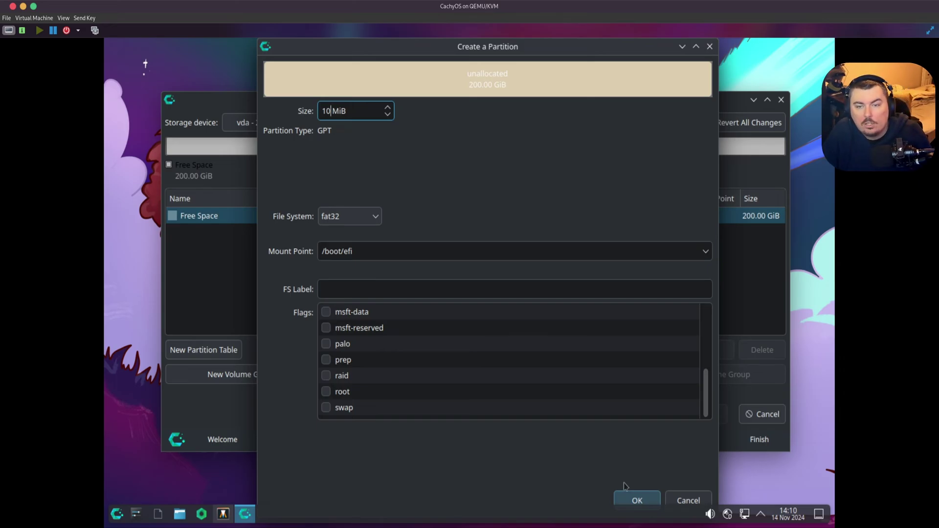
type("025")
key("BackSpace")
type("4")
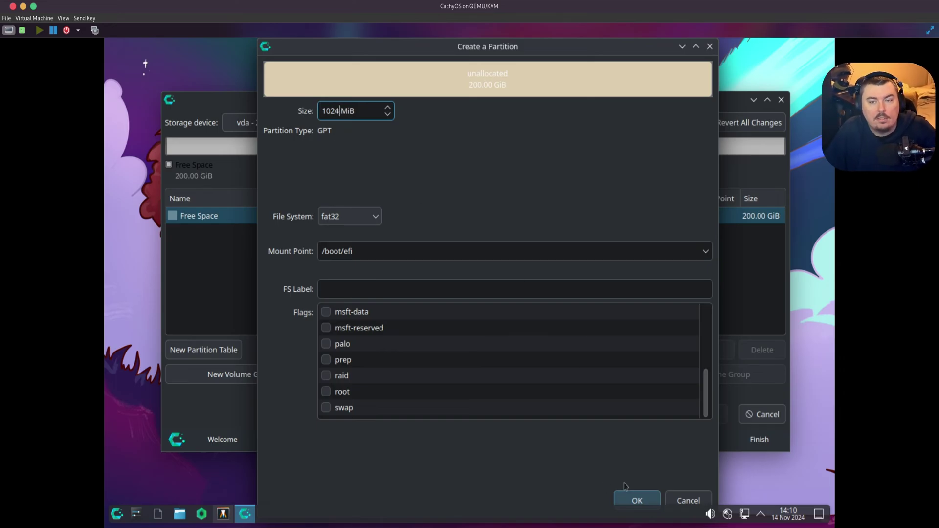
left_click(650, 499)
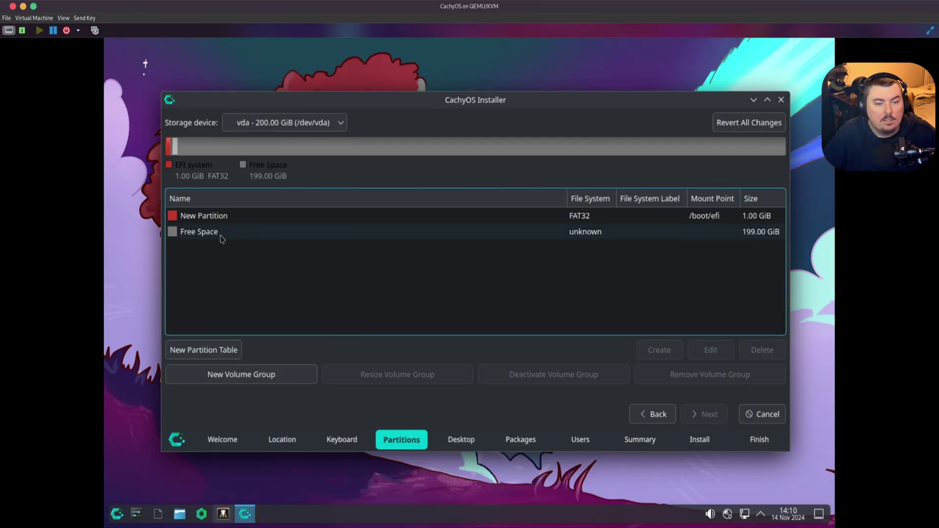
- Confirm the EFI partition and review its settings without changing anything
left_click(221, 235)
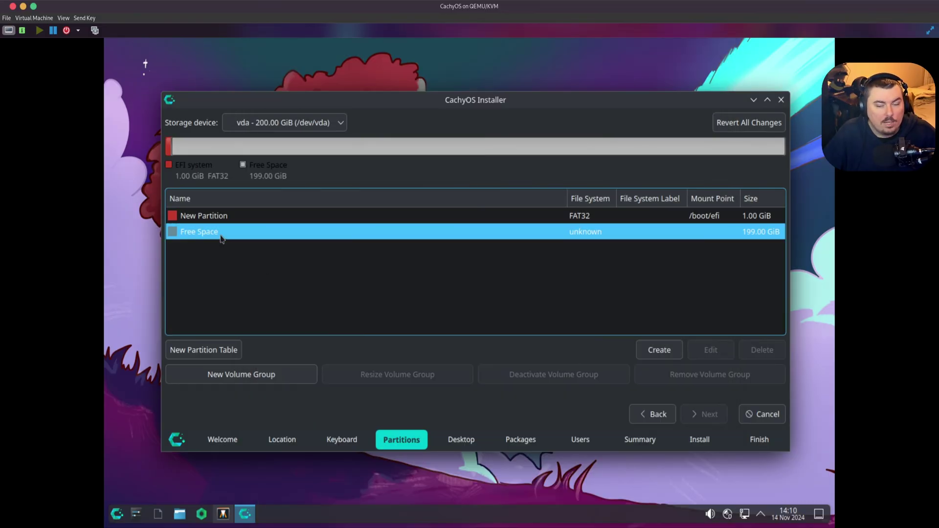
left_click(216, 224)
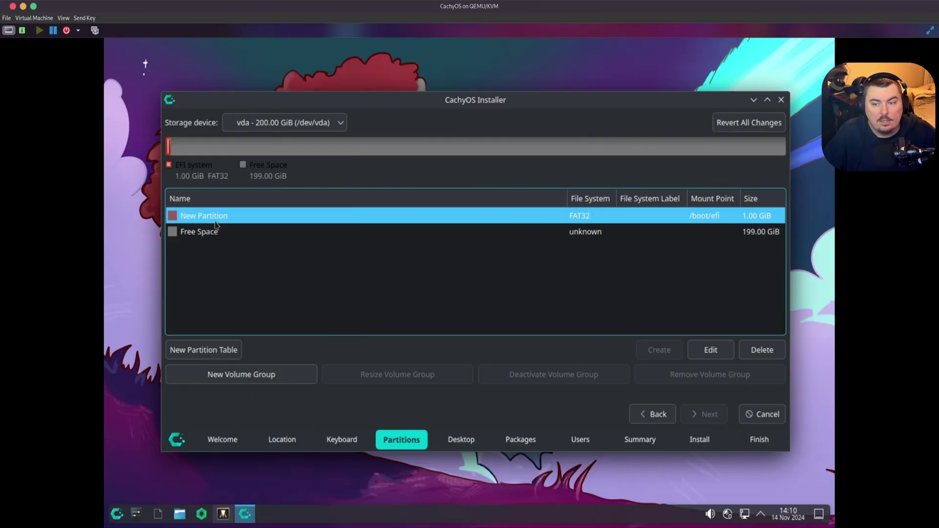
left_click(715, 350)
scroll(499, 351, "down", 3)
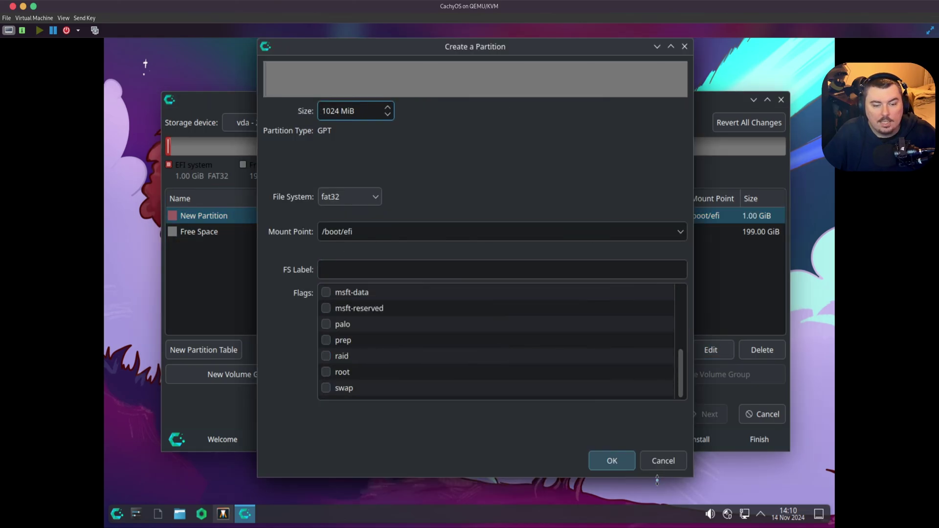
left_click(663, 461)
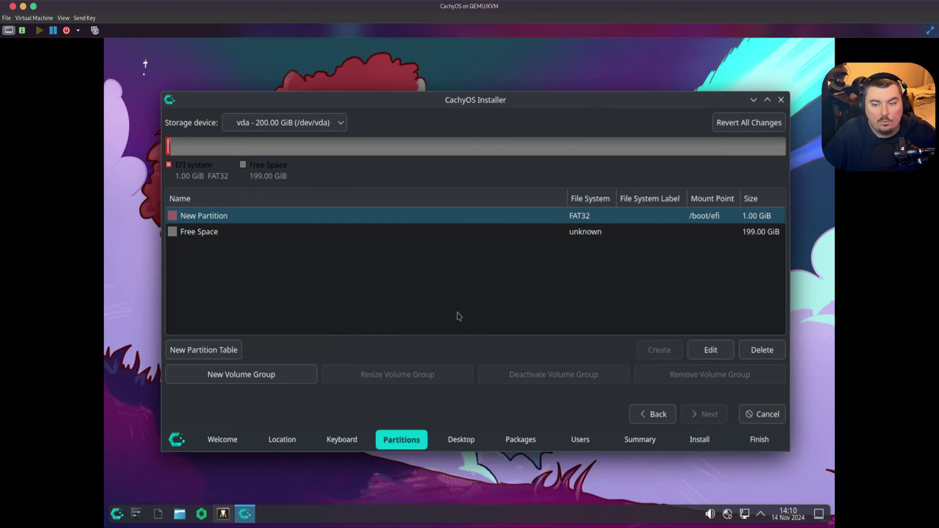
- Select the remaining 199 GiB of free space and start a new partition there
left_click(184, 232)
left_click(214, 221)
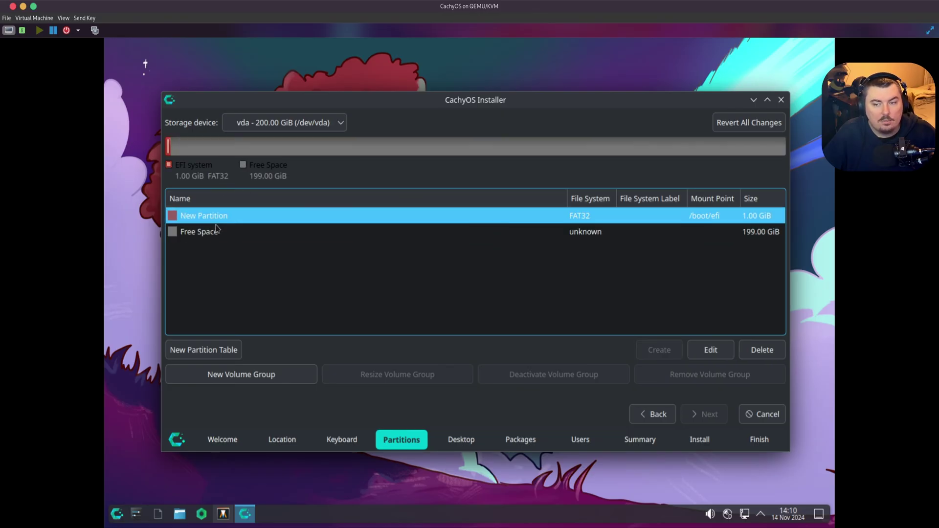
left_click(216, 233)
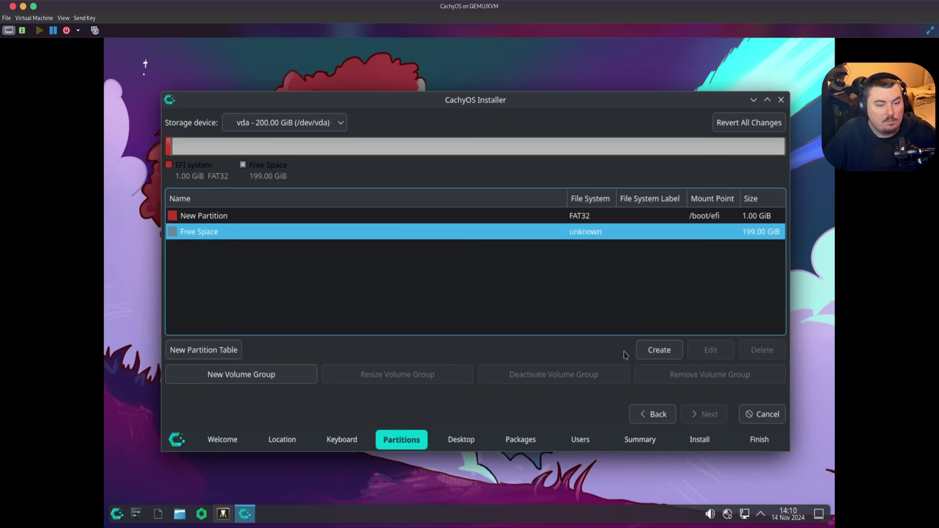
left_click(645, 352)
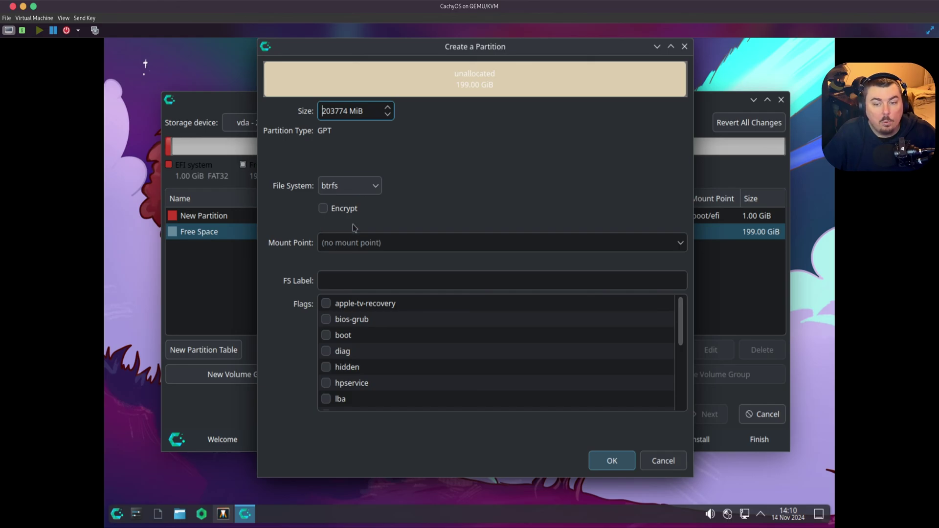
- Set the new partition's file system to btrfs instead of linuxswap
left_click(374, 190)
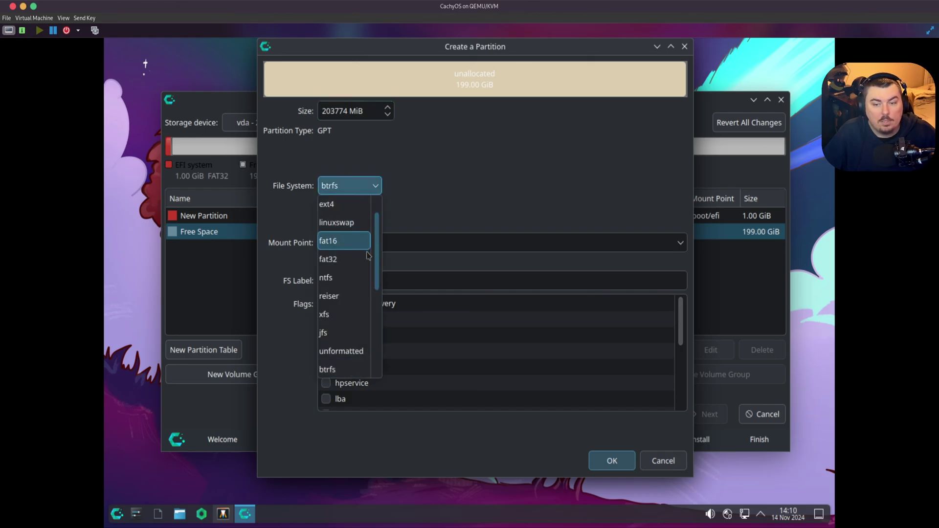
scroll(361, 272, "down", 4)
scroll(362, 276, "up", 3)
scroll(362, 277, "up", 2)
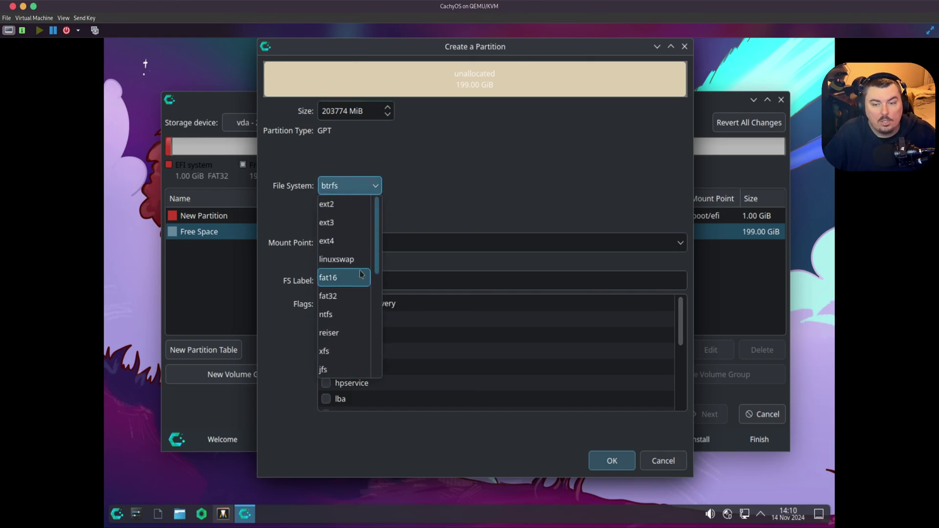
left_click(357, 260)
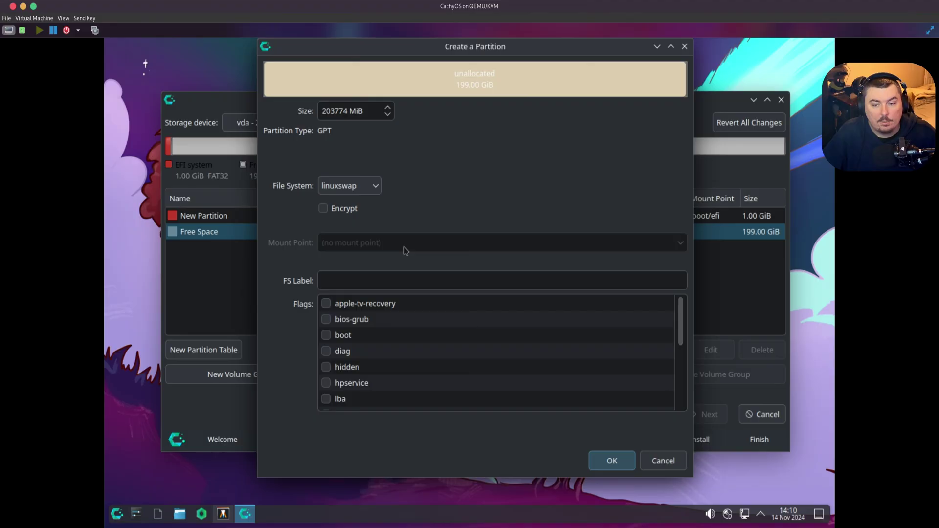
left_click(345, 192)
left_click(494, 199)
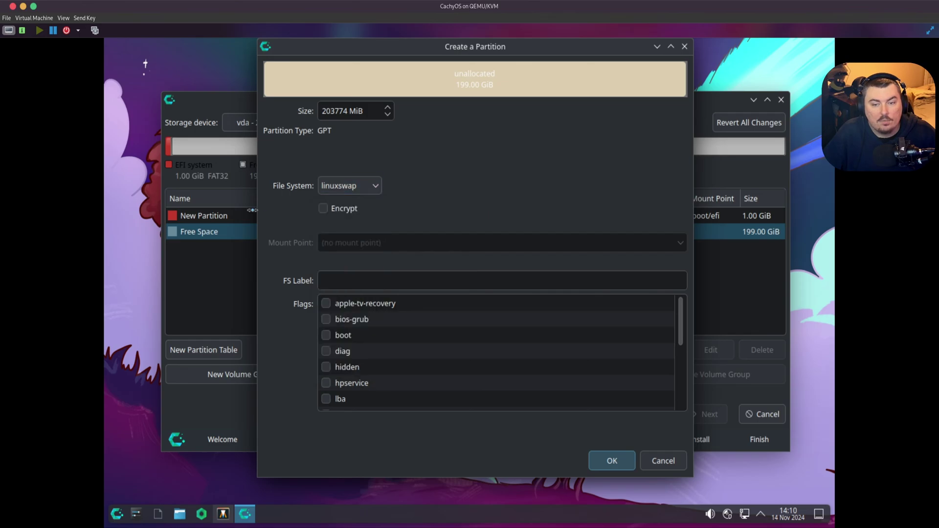
left_click(352, 186)
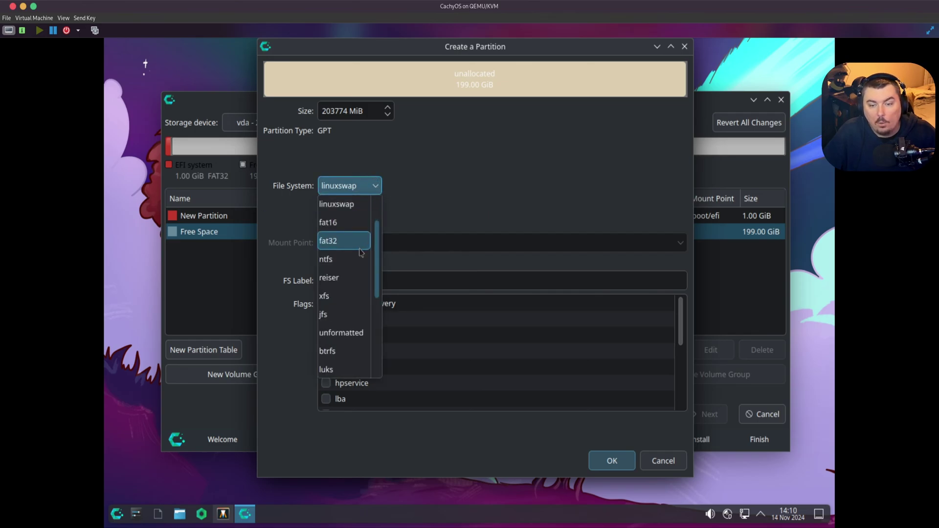
scroll(361, 252, "down", 5)
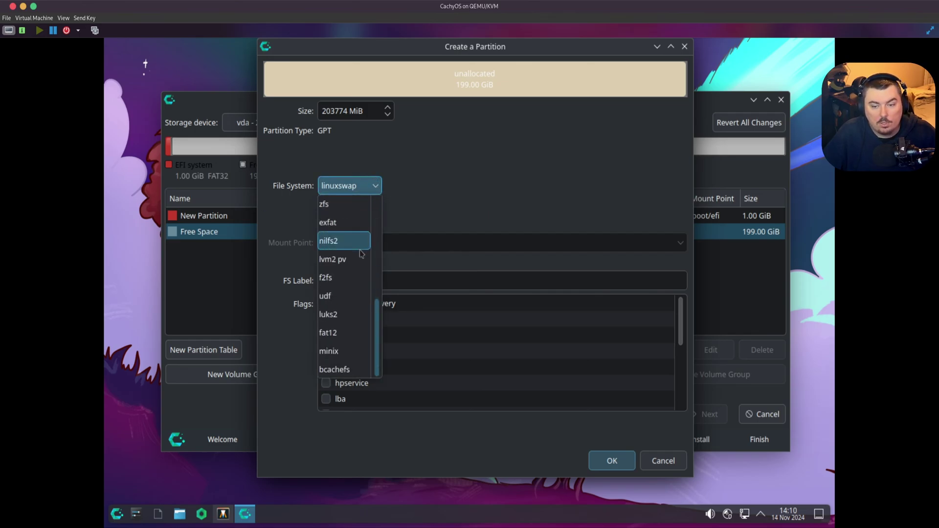
scroll(361, 252, "up", 5)
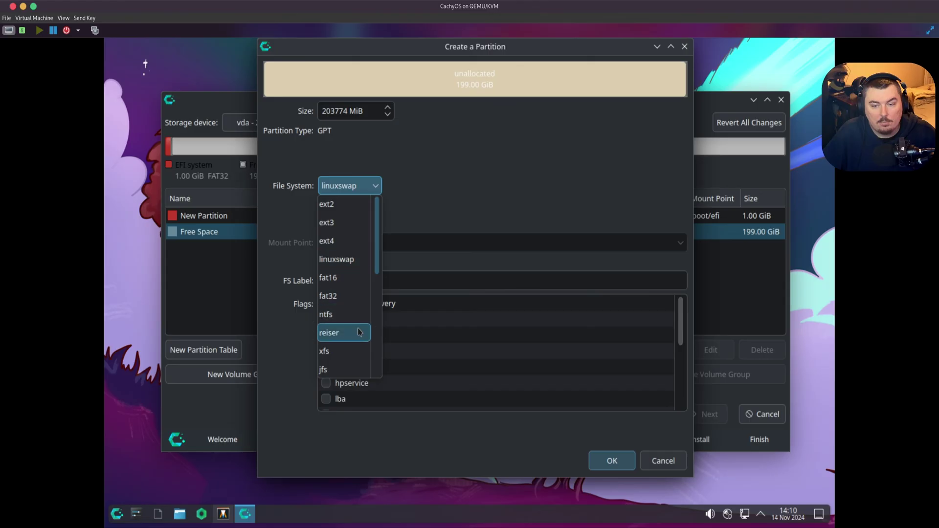
scroll(357, 319, "down", 3)
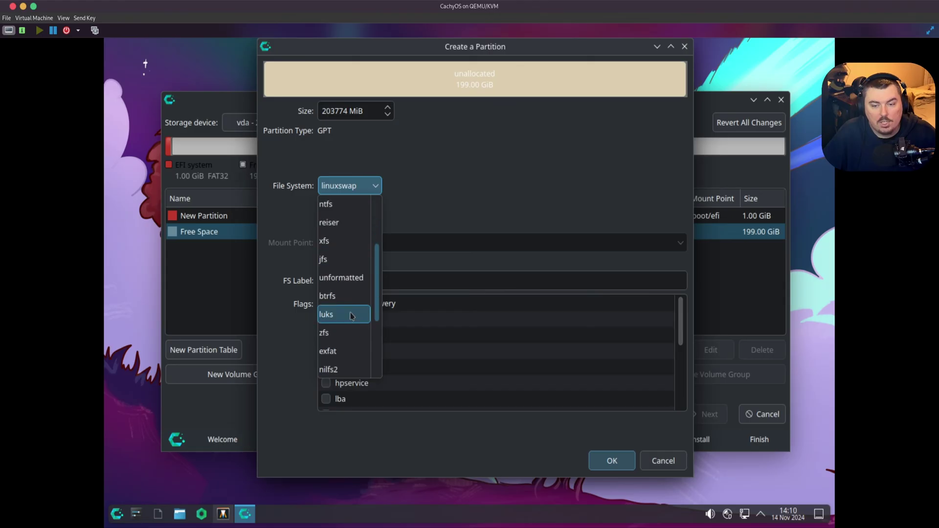
left_click(357, 315)
- Mount the partition at / with the label 'Root' and confirm it
left_click(681, 243)
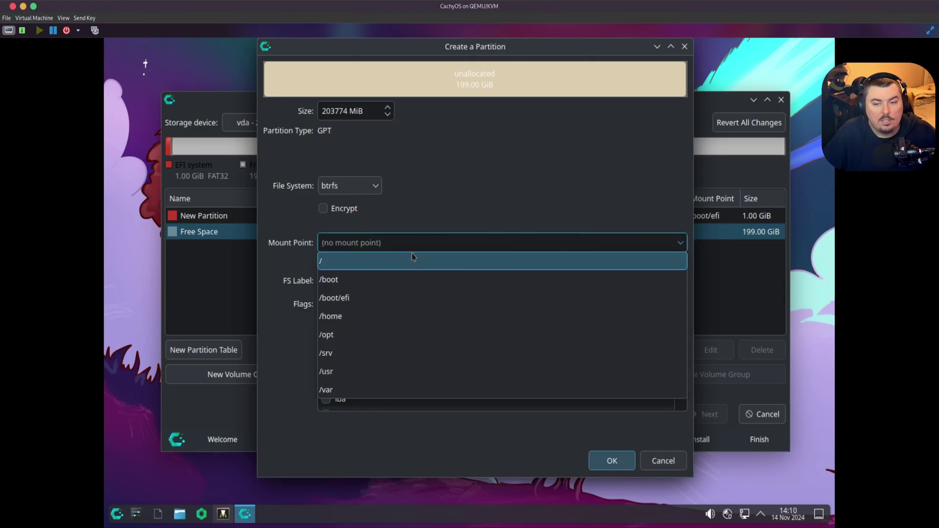
left_click(367, 260)
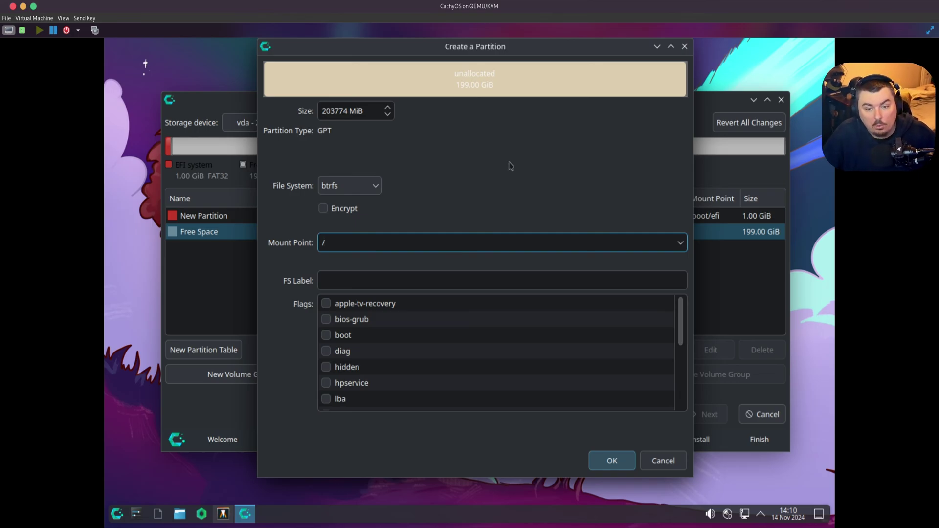
scroll(352, 372, "down", 4)
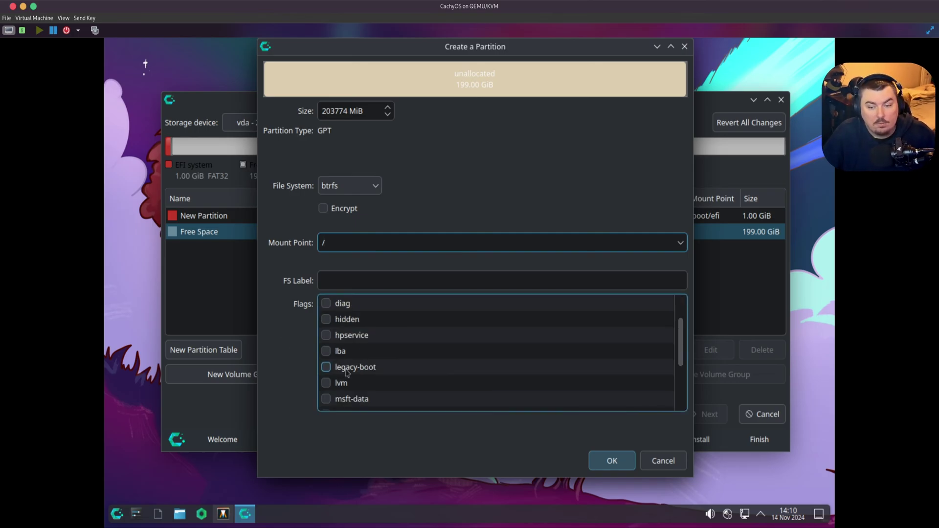
left_click(599, 283)
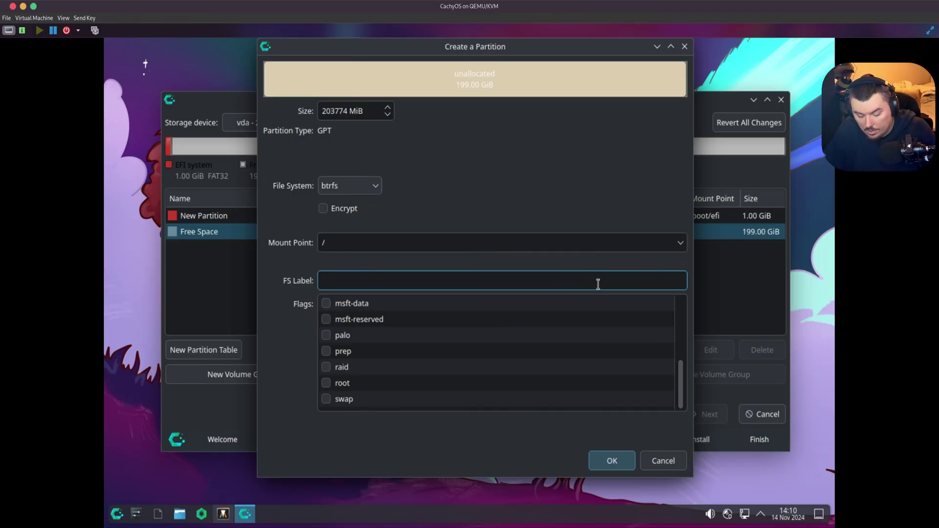
type("Root")
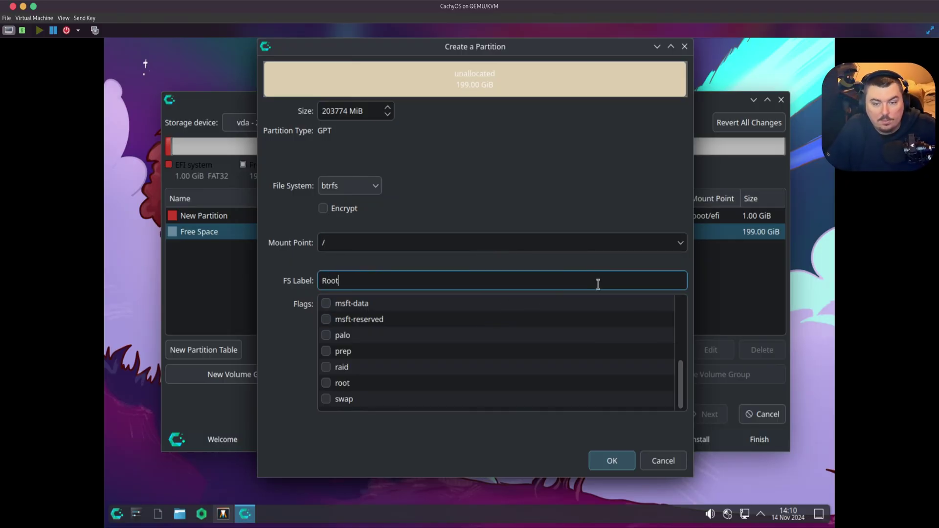
left_click(620, 465)
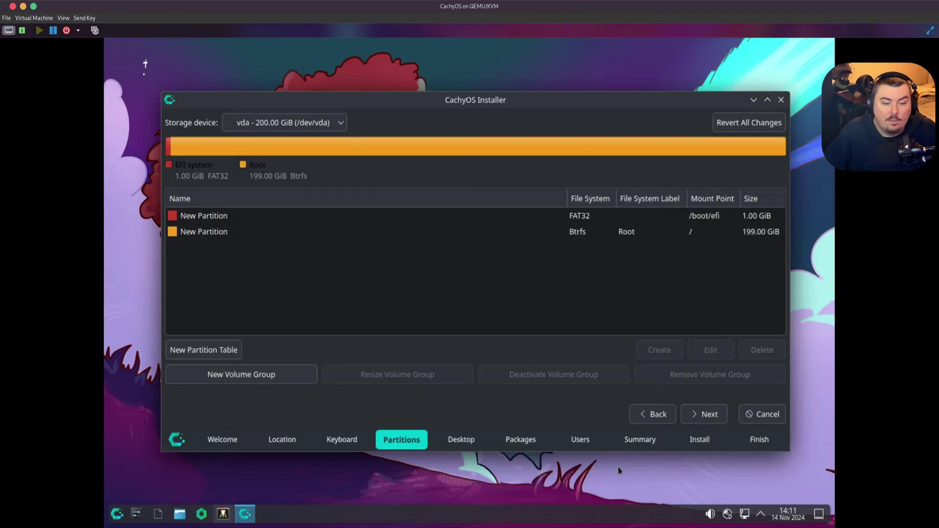
- Give the FAT32 EFI partition the label 'Boot', then continue to the Desktop step
left_click(210, 216)
left_click(693, 351)
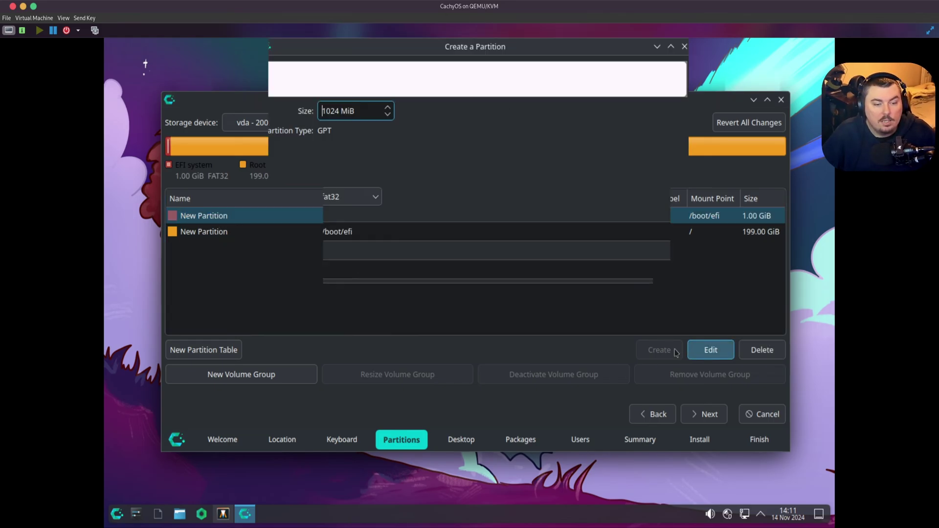
left_click(347, 268)
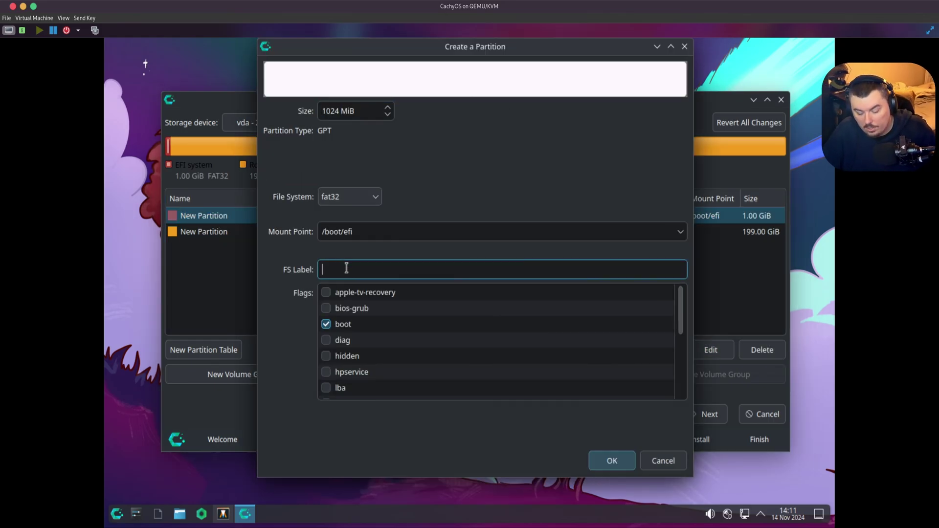
type("Boot")
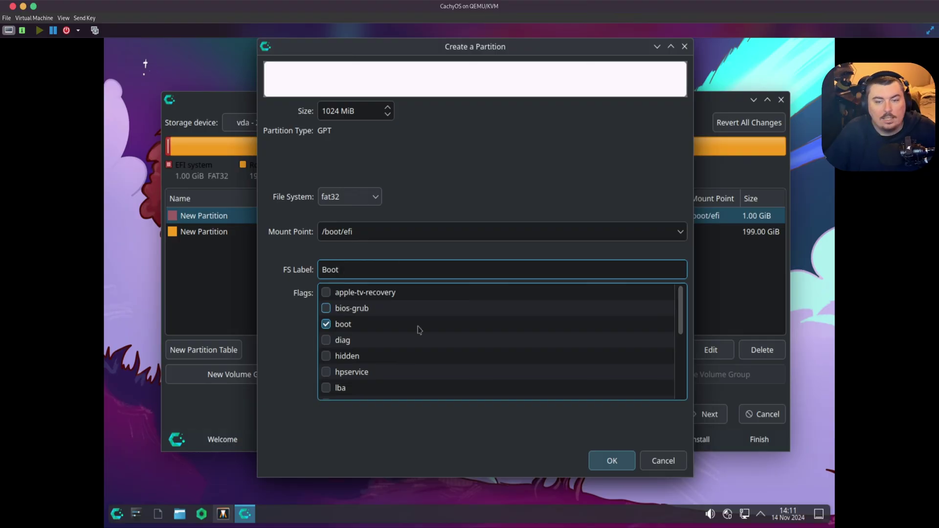
left_click(624, 457)
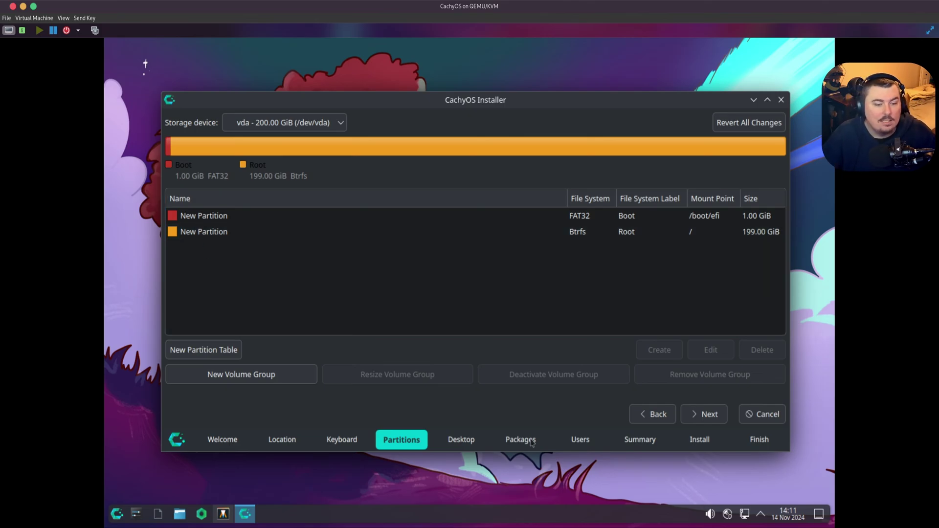
left_click(704, 414)
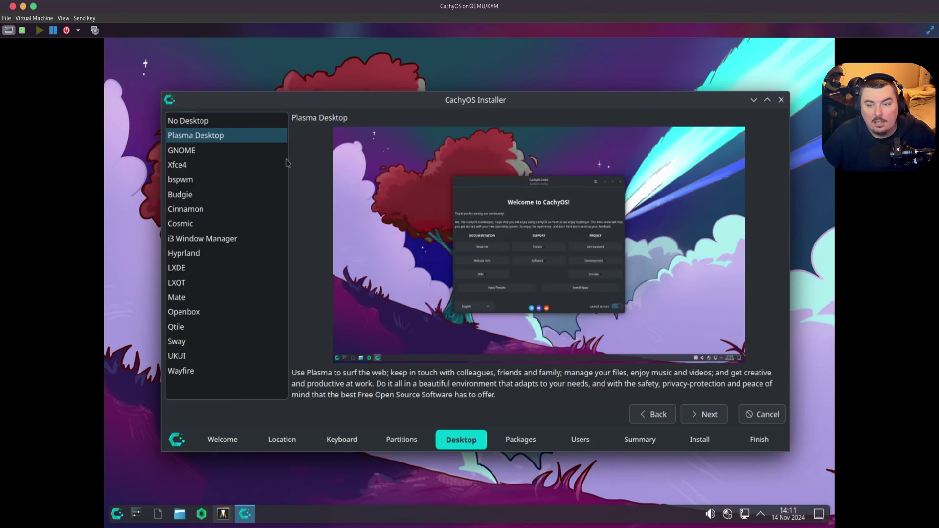
- Move the installer window up, then preview bspwm, Plasma, GNOME, Xfce4, Budgie, Cinnamon and Cosmic
left_click_drag(370, 100, 384, 78)
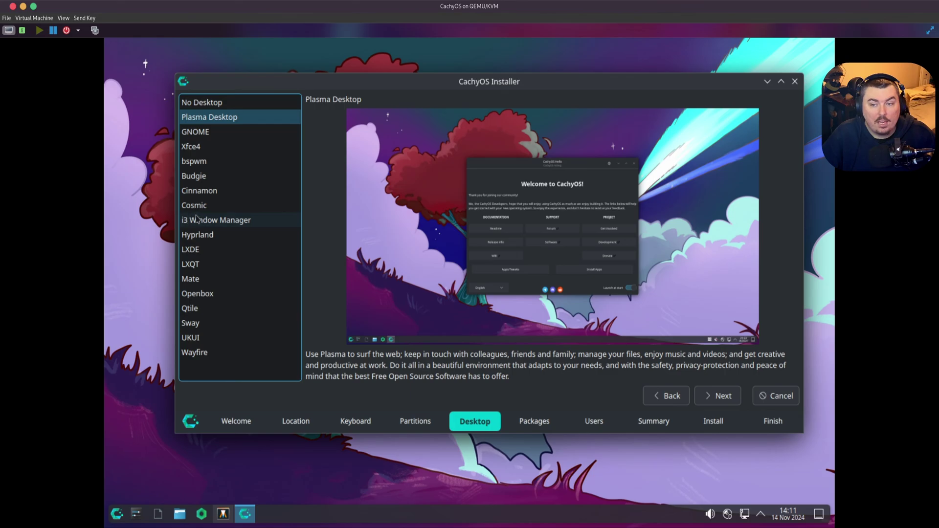
left_click(198, 166)
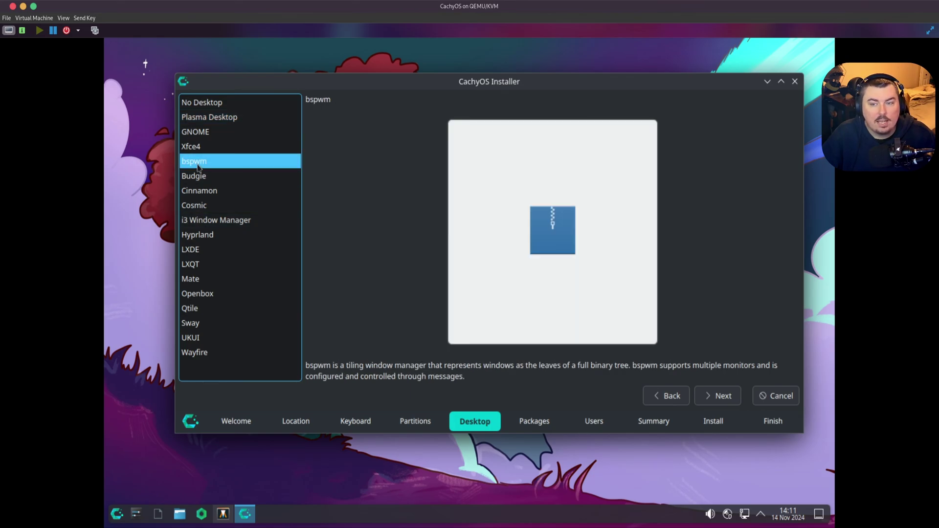
left_click(214, 117)
left_click(217, 135)
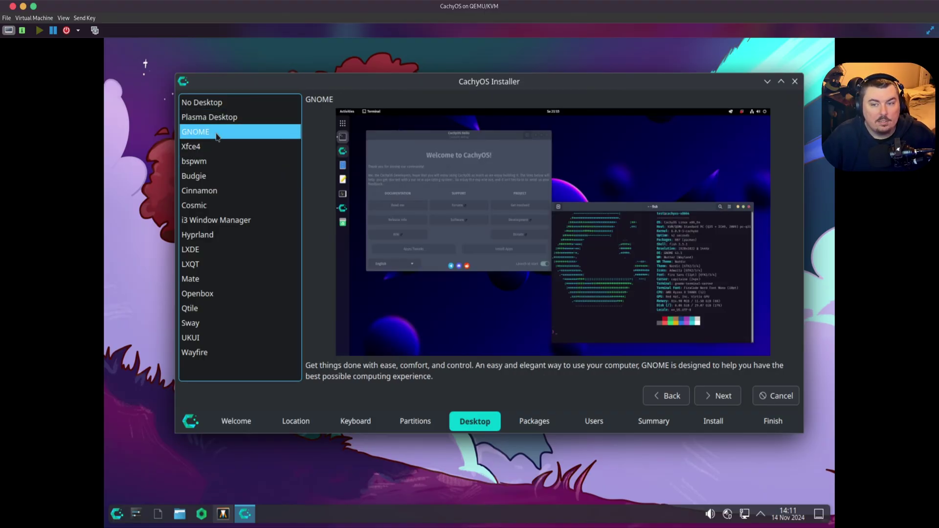
left_click(218, 146)
left_click(221, 177)
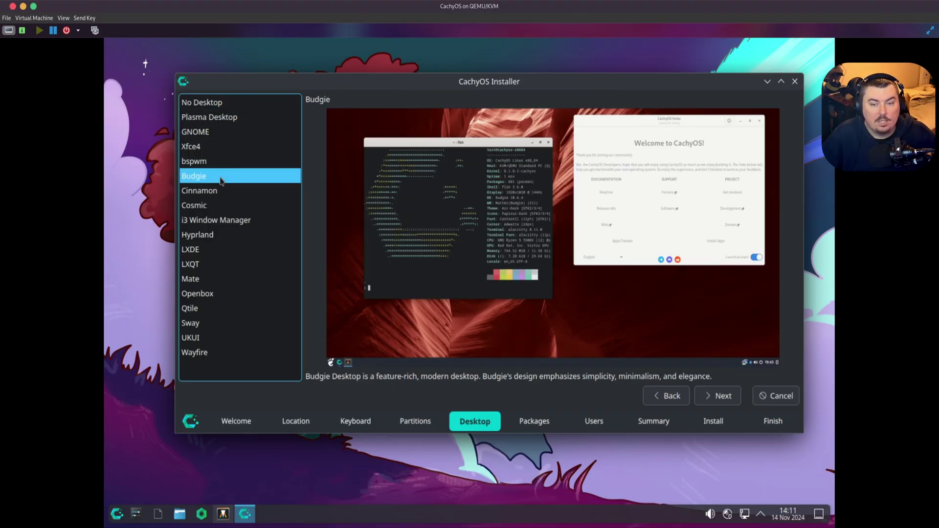
left_click(221, 191)
left_click(218, 206)
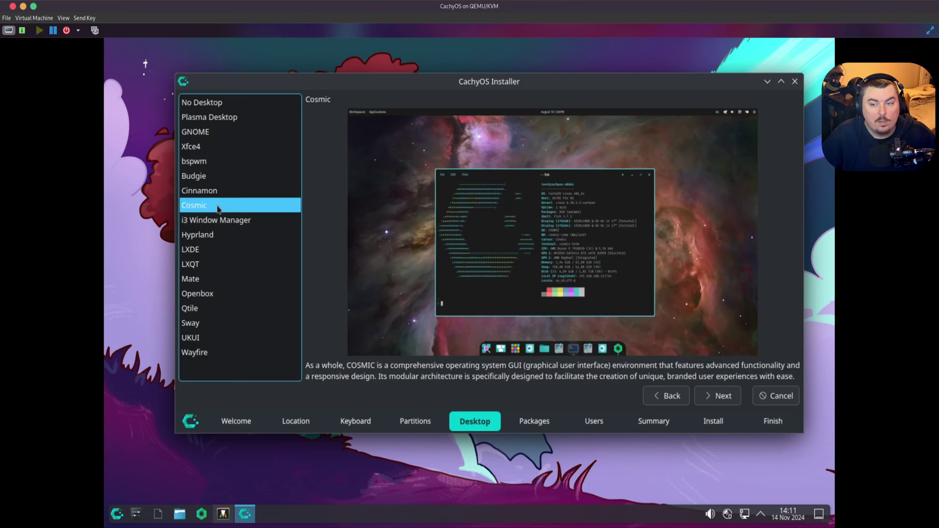
- Preview LXDE, LXQT, Mate, Qtile, UKUI and Wayfire, ending with Sway selected
left_click(217, 250)
left_click(216, 264)
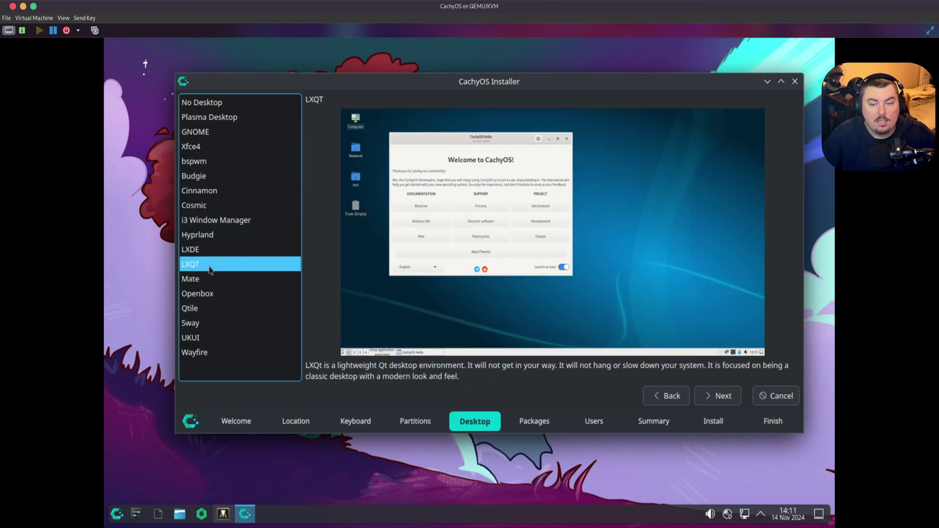
left_click(218, 280)
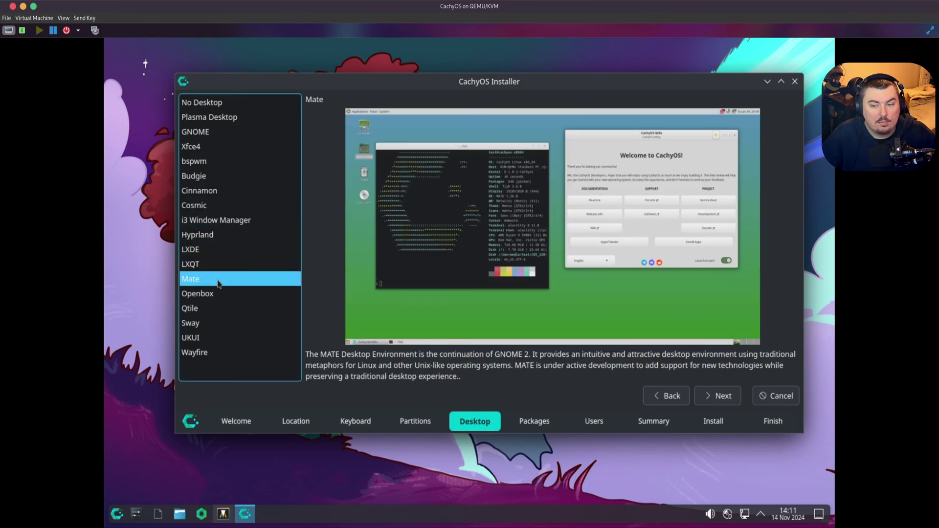
left_click(212, 308)
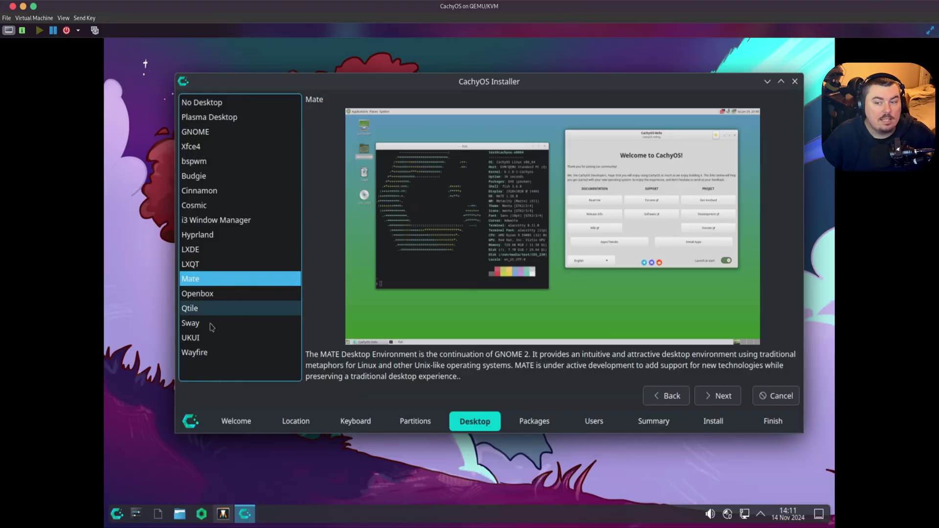
left_click(204, 339)
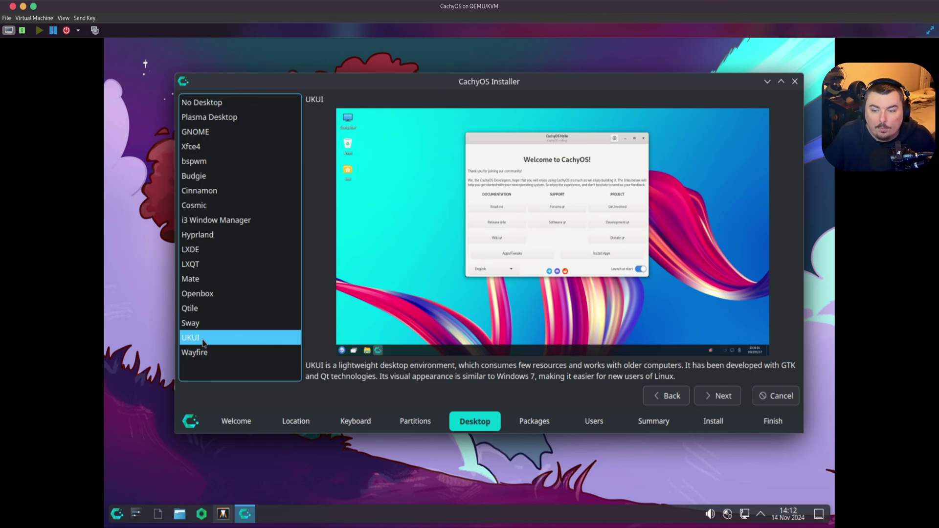
left_click(194, 351)
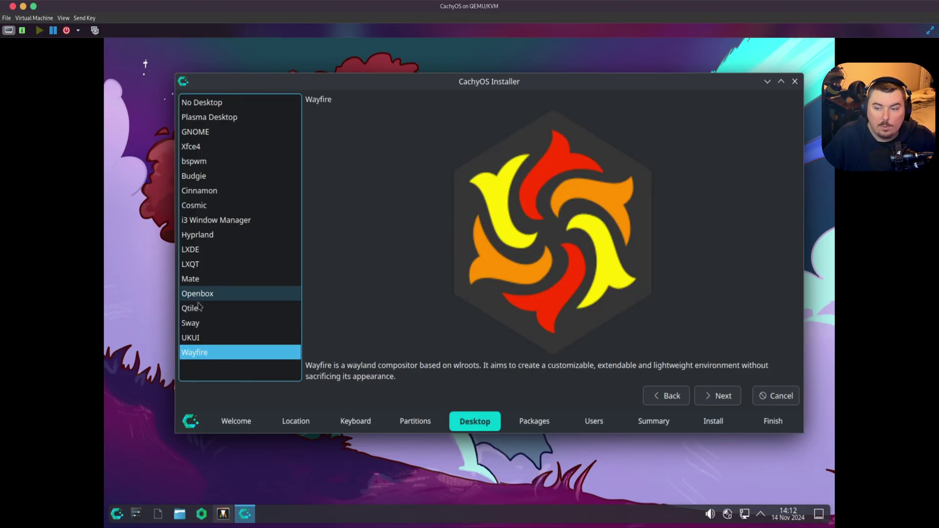
left_click(194, 325)
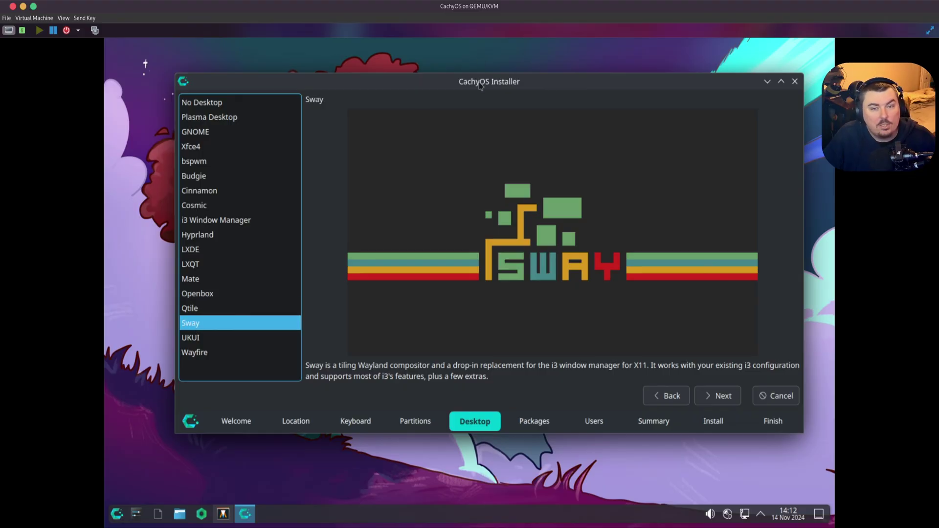
- Preview Qtile, Openbox, Mate, LXQT, LXDE, Hyprland and i3, settling on Cosmic
left_click_drag(484, 87, 468, 106)
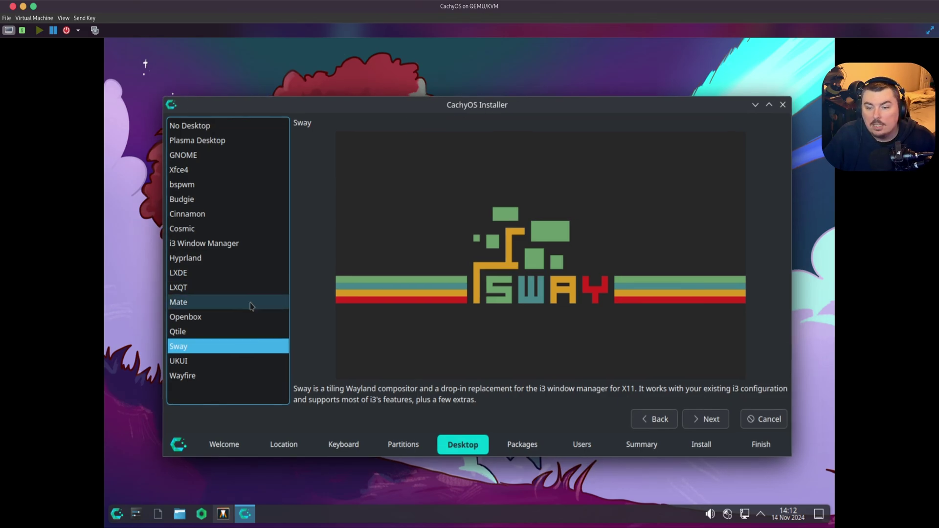
left_click(209, 335)
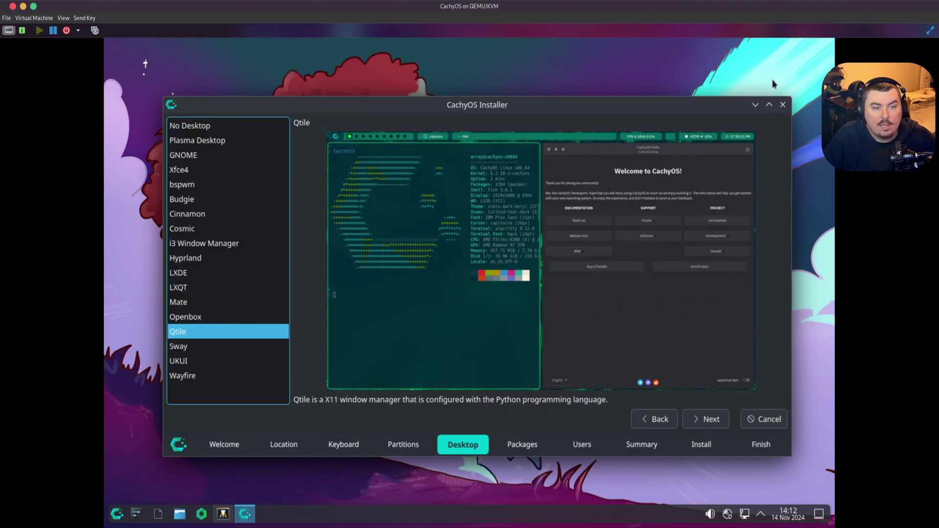
left_click(210, 317)
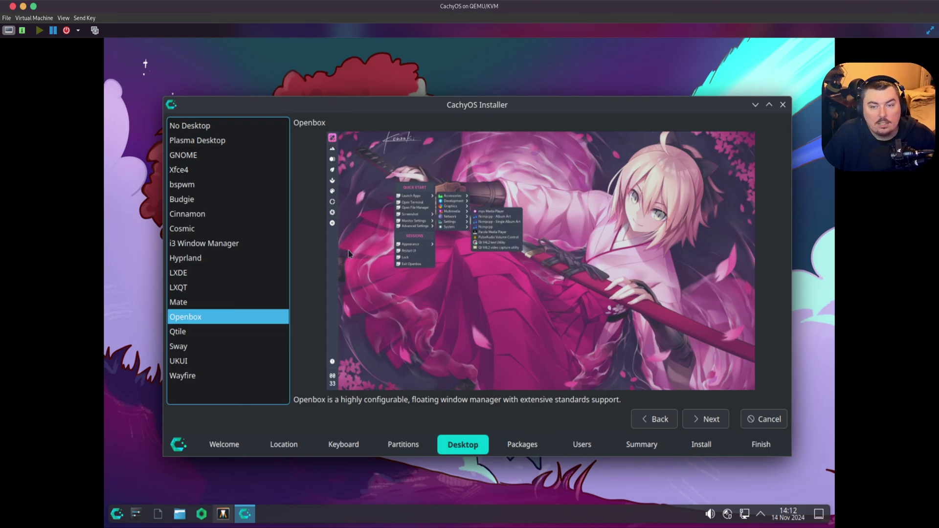
left_click(180, 303)
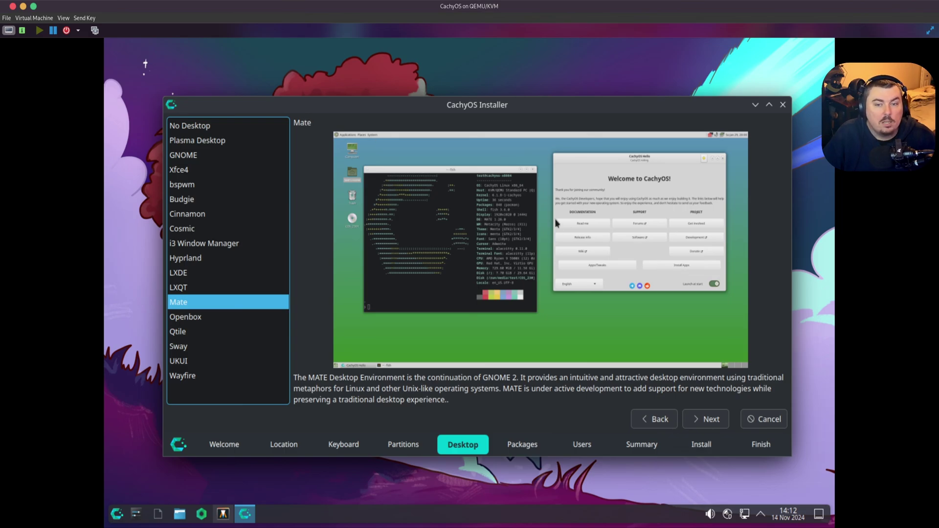
left_click(199, 293)
left_click(186, 273)
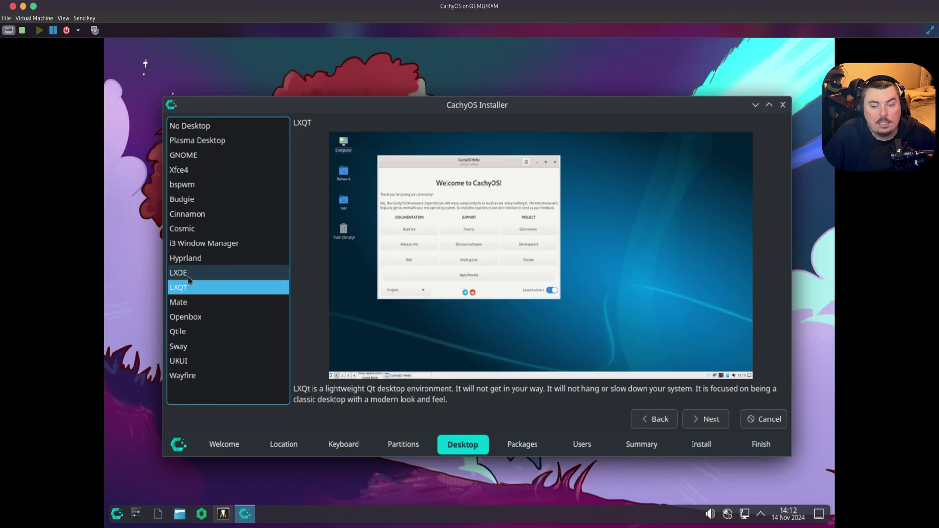
left_click(193, 288)
left_click(185, 276)
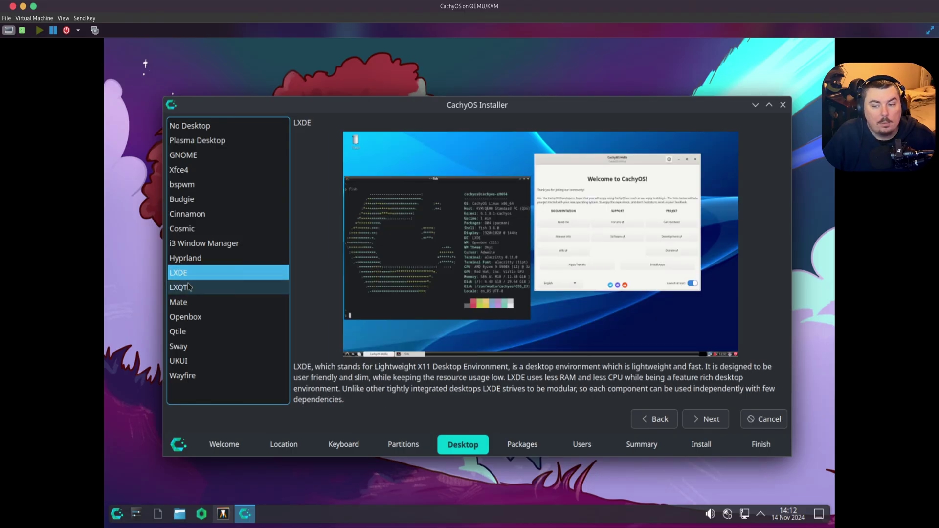
left_click(190, 286)
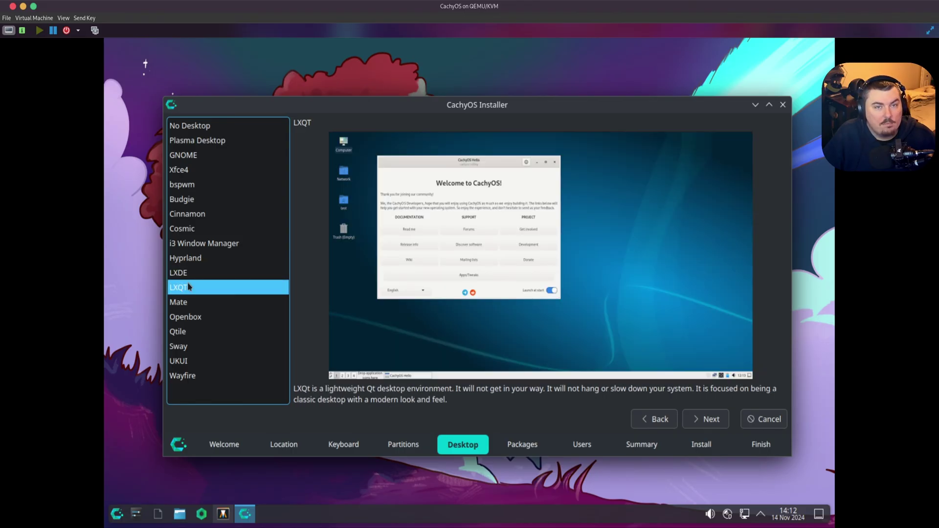
left_click(186, 258)
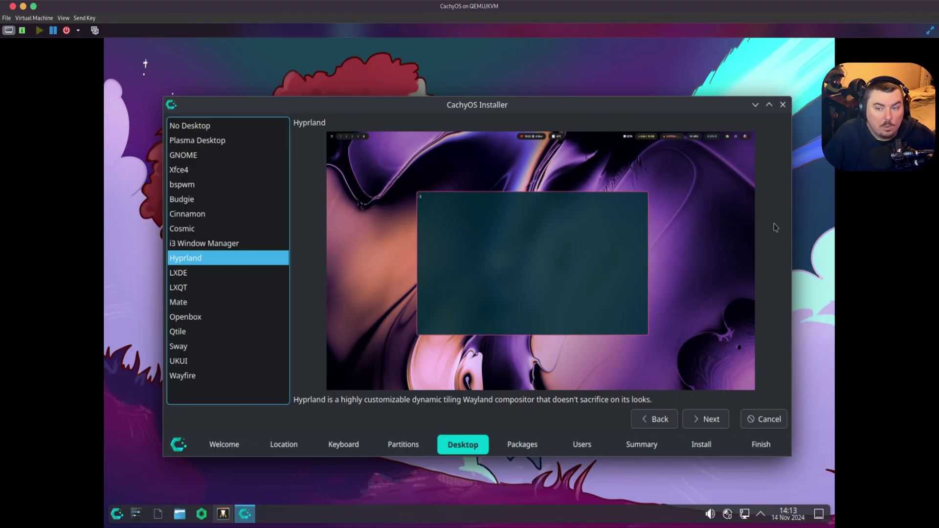
left_click(216, 245)
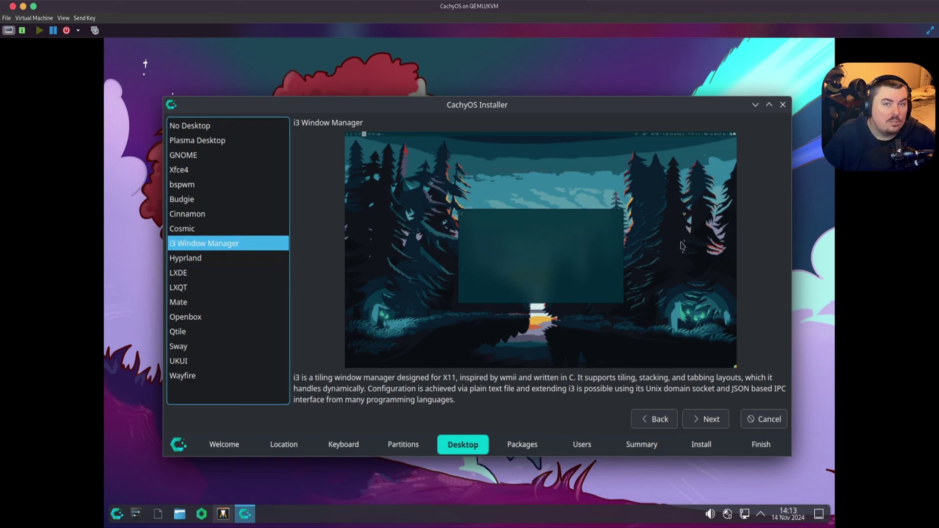
left_click(198, 233)
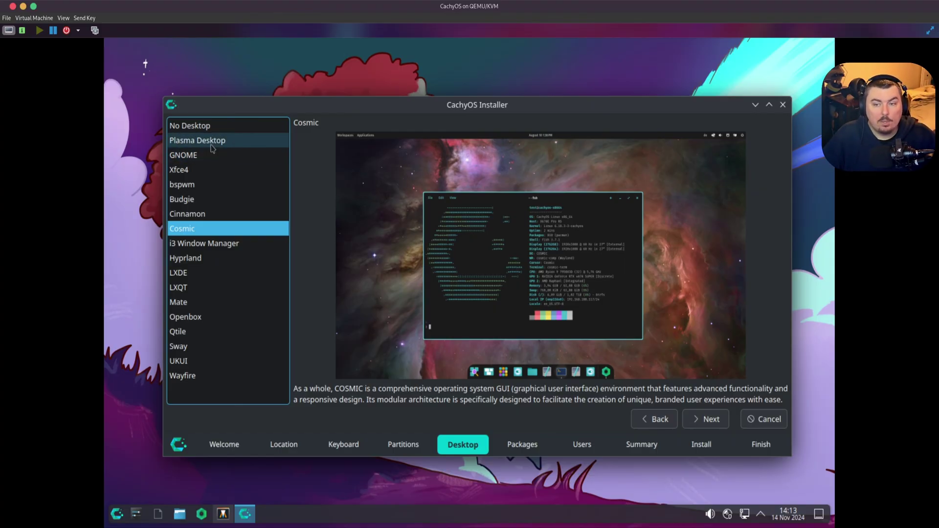
- Compare the Plasma Desktop and GNOME previews back and forth
left_click(216, 143)
left_click(216, 154)
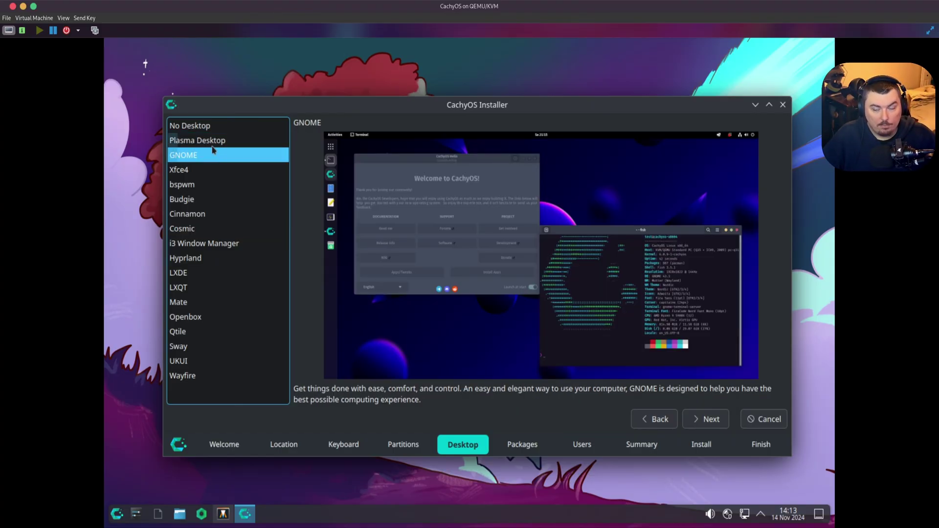
left_click(212, 146)
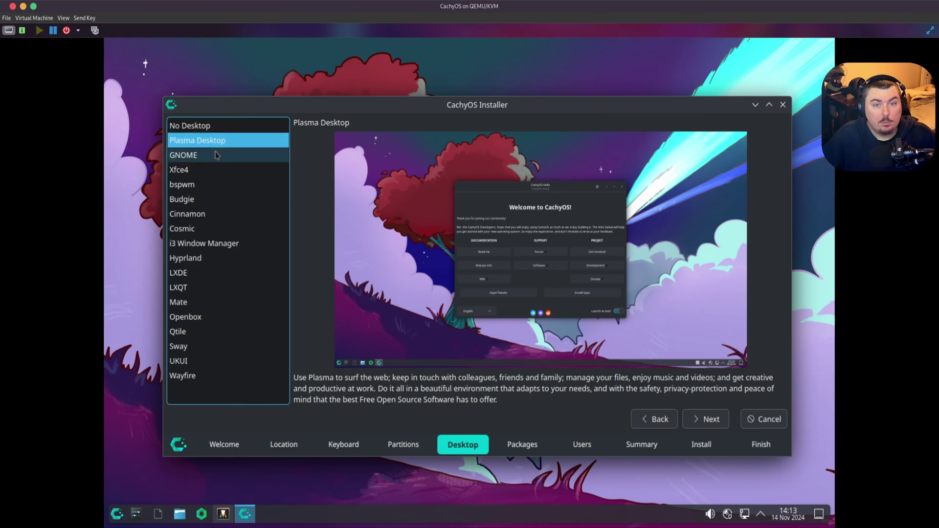
left_click(216, 155)
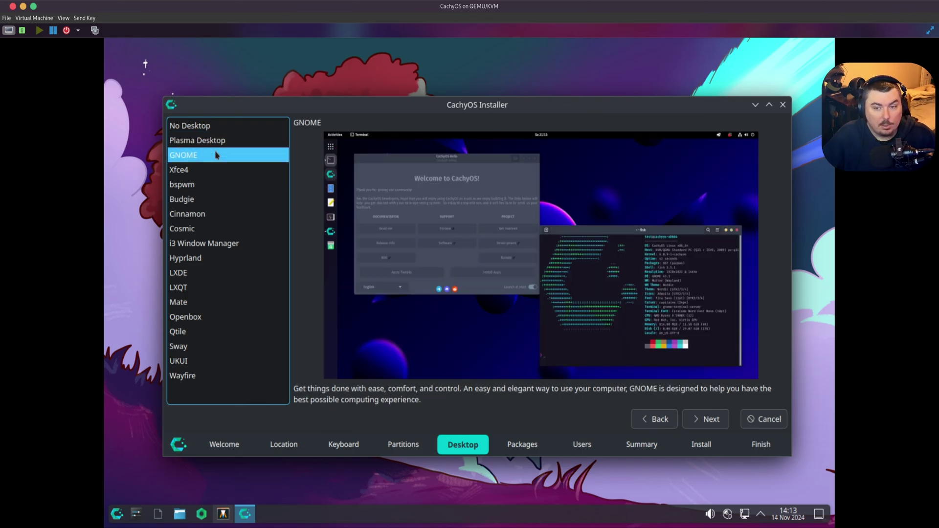
left_click(215, 144)
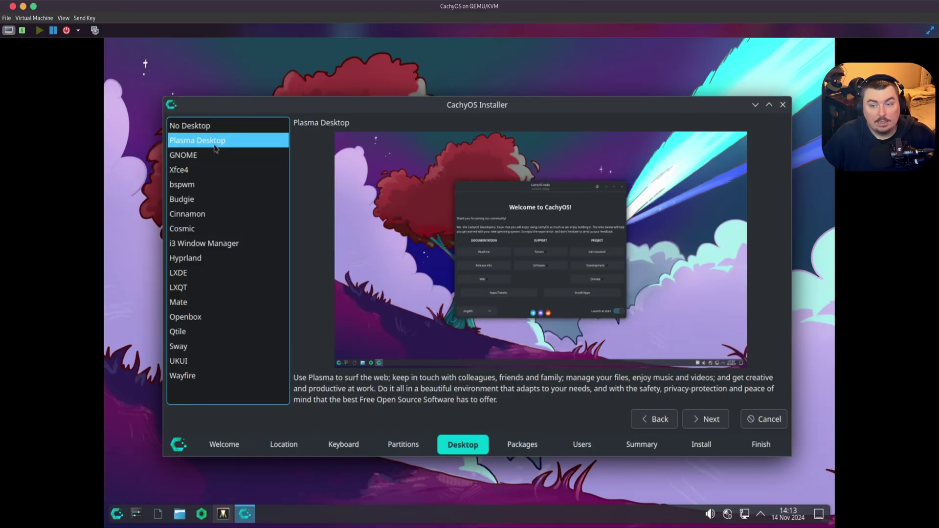
left_click(215, 154)
left_click(215, 144)
left_click(215, 154)
left_click(215, 145)
left_click(214, 154)
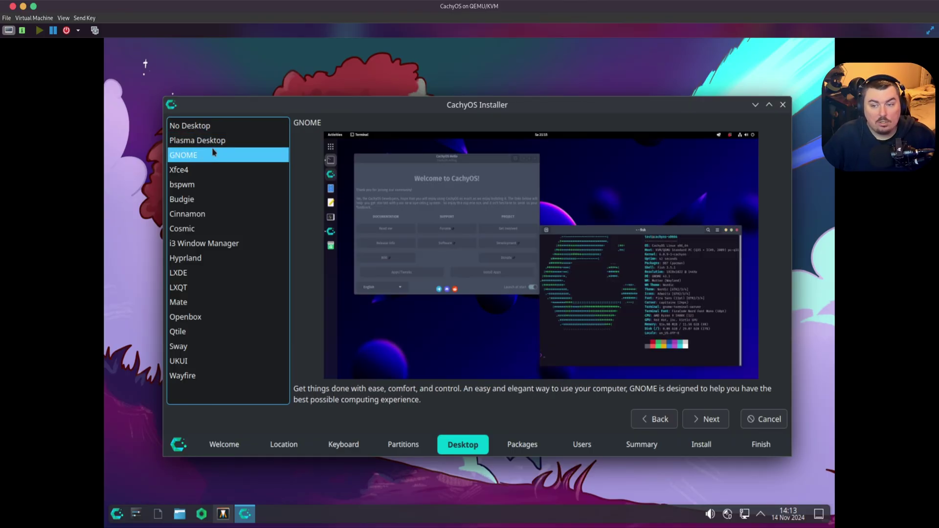
- Preview Cinnamon and Xfce4, then choose Hyprland as the desktop
left_click(223, 214)
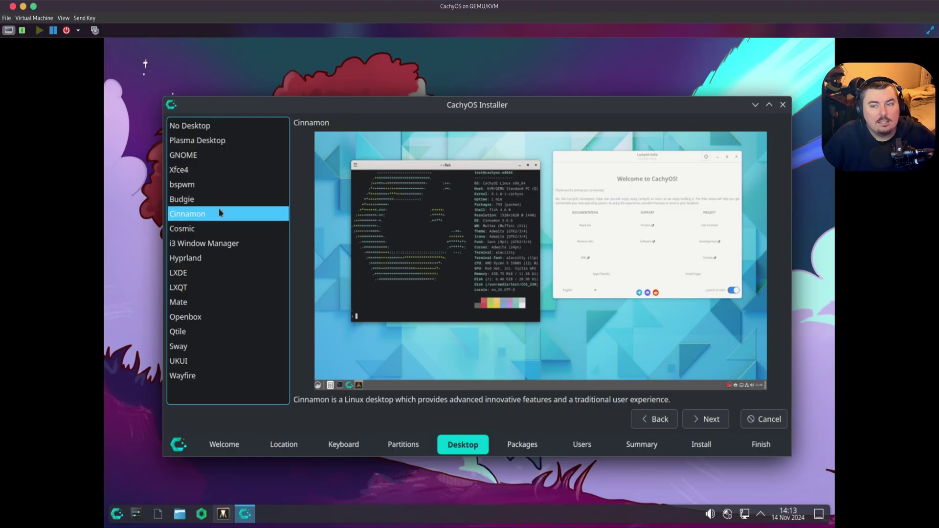
left_click(198, 173)
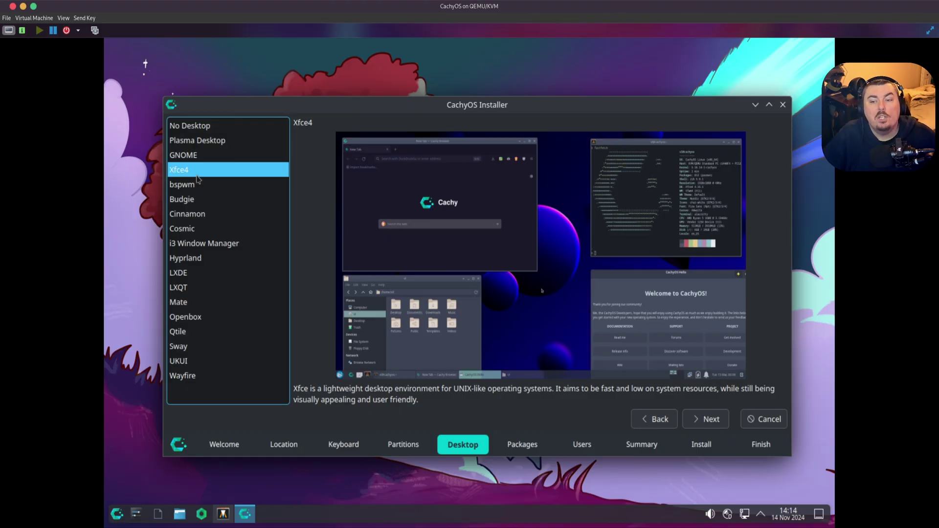
left_click(207, 157)
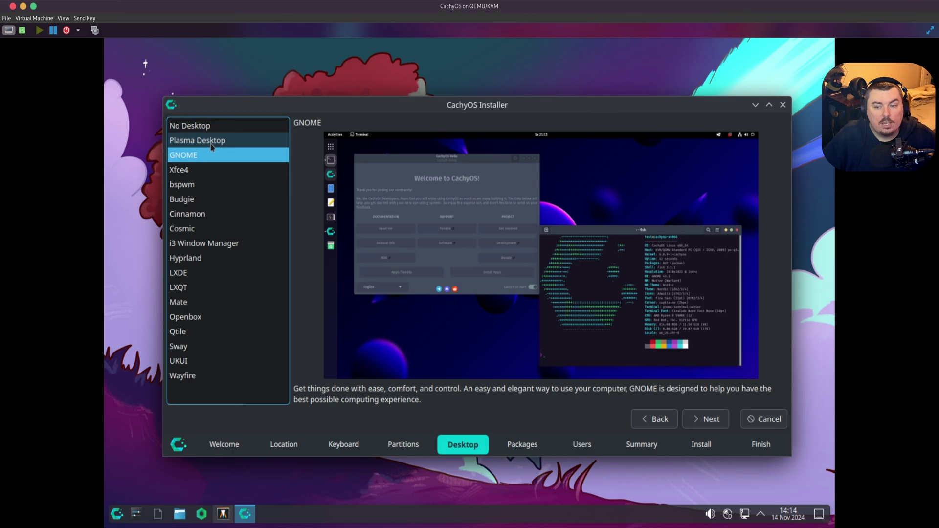
left_click(206, 258)
left_click(210, 152)
left_click(208, 146)
left_click(208, 257)
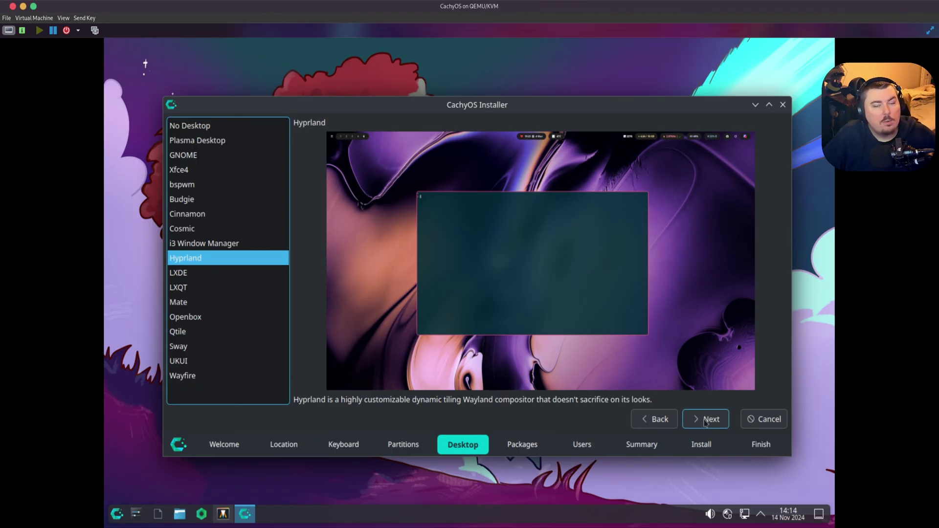
- On the additional packages step, tick the Firefox and language package
left_click(705, 422)
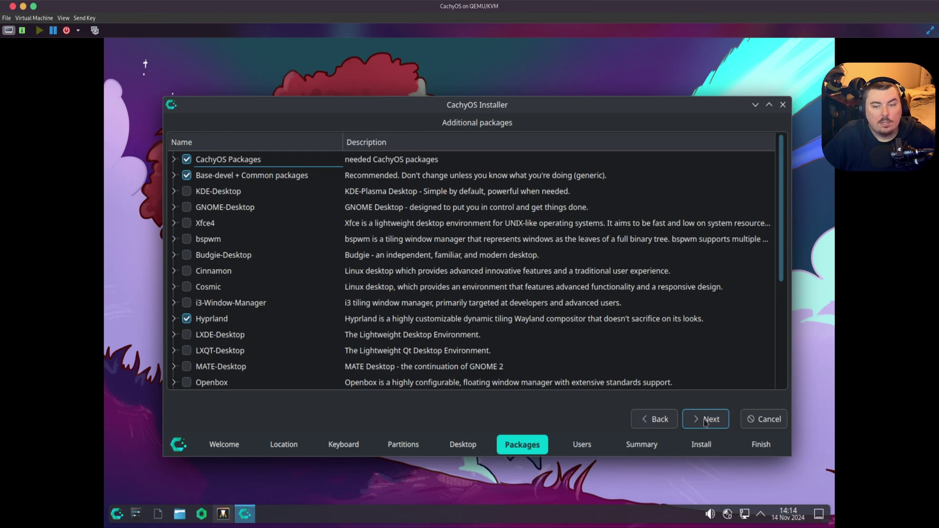
scroll(292, 215, "down", 3)
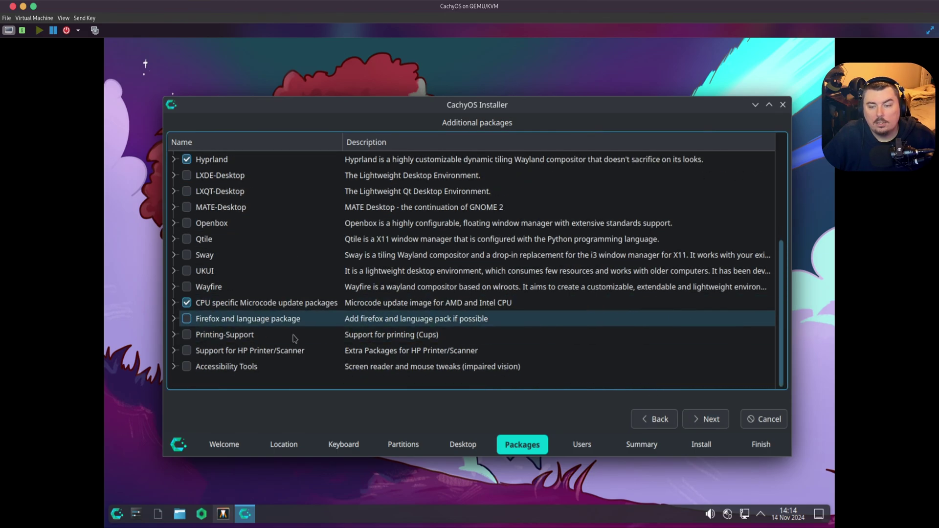
left_click(188, 320)
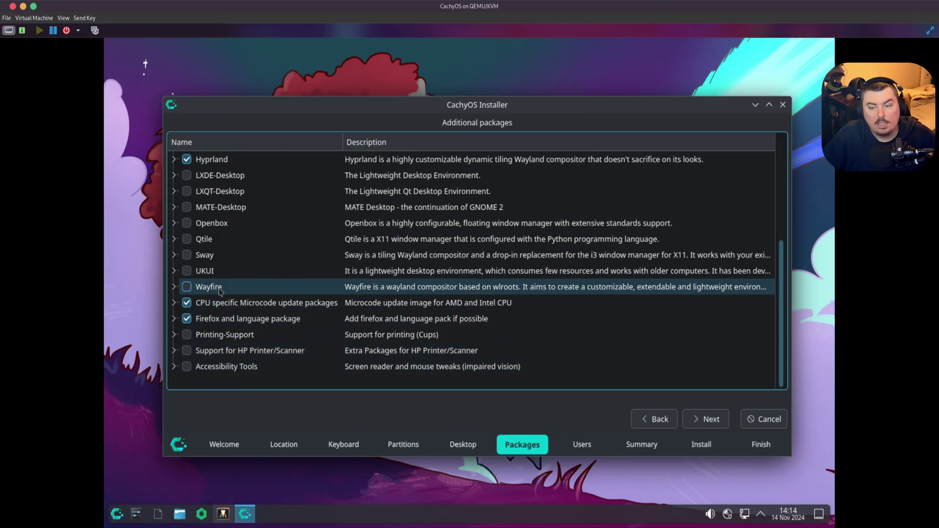
- Tick the GNOME, KDE, Xfce4, bspwm, Budgie, Cinnamon, Cosmic and i3 packages, dismissing the multiple-environments warning
scroll(253, 331, "up", 2)
scroll(252, 331, "up", 2)
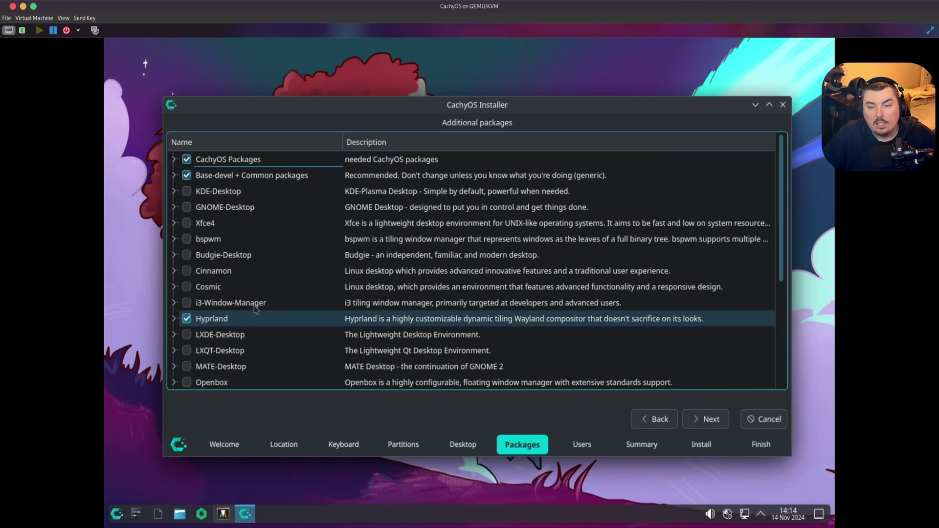
left_click(180, 196)
left_click(186, 207)
left_click(186, 191)
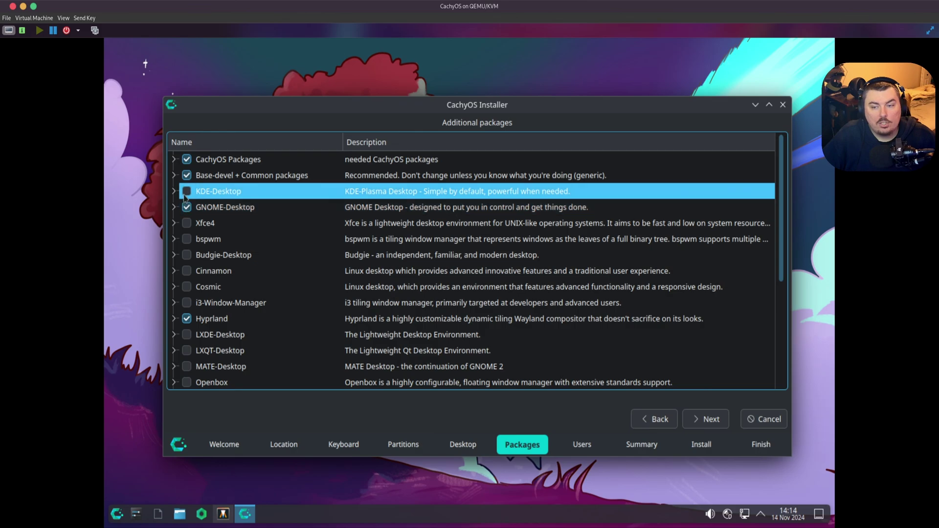
left_click(582, 283)
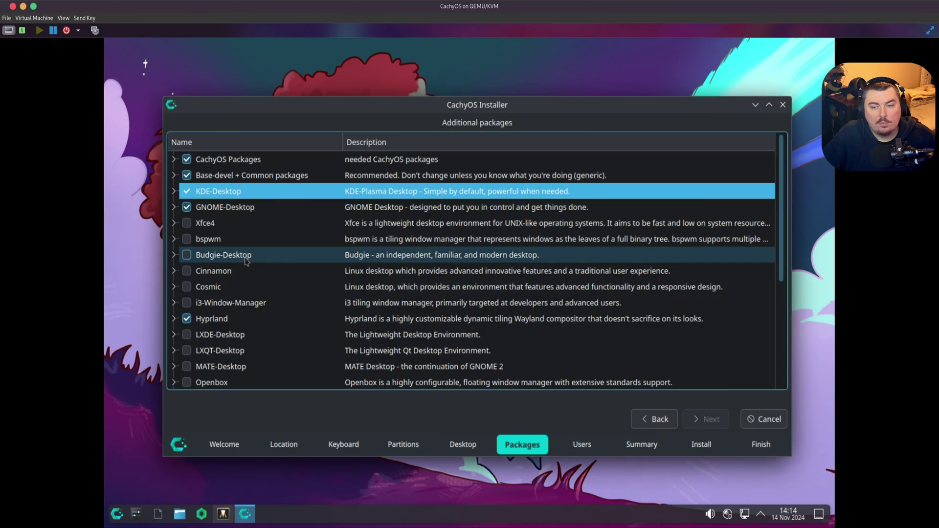
left_click(187, 224)
left_click(186, 239)
left_click(187, 255)
left_click(187, 271)
left_click(187, 288)
left_click(187, 299)
left_click(187, 302)
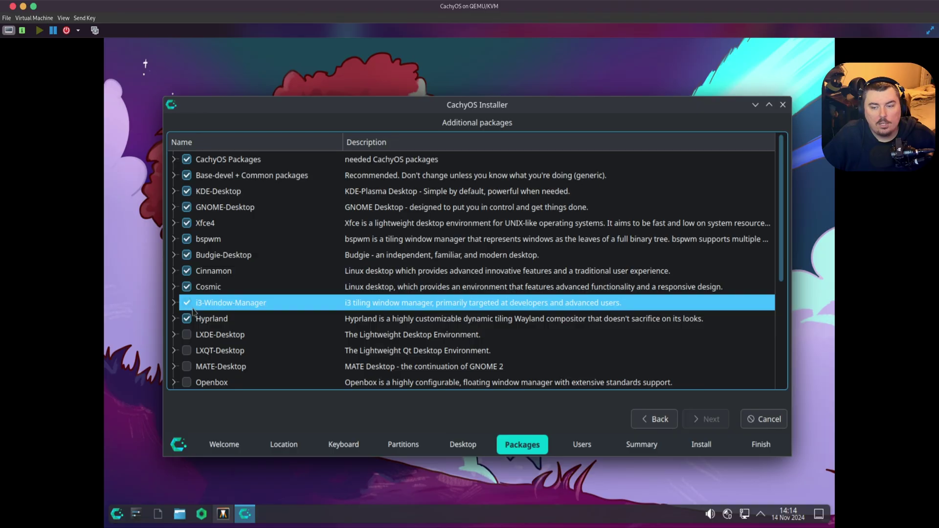
- Tick the LXDE, LXQT, MATE, Openbox, Qtile, Sway, UKUI and Wayfire packages
scroll(194, 217, "down", 3)
left_click(187, 191)
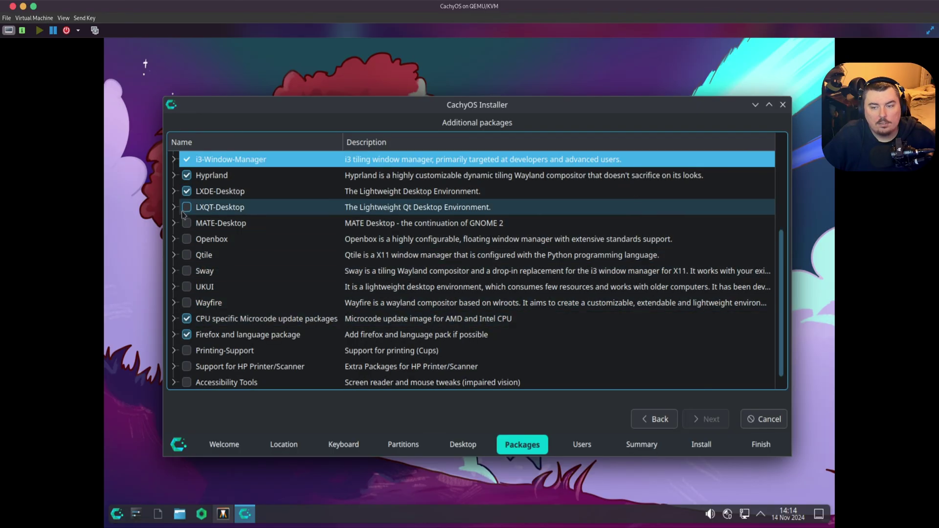
left_click(187, 207)
left_click(187, 223)
left_click(186, 240)
left_click(187, 255)
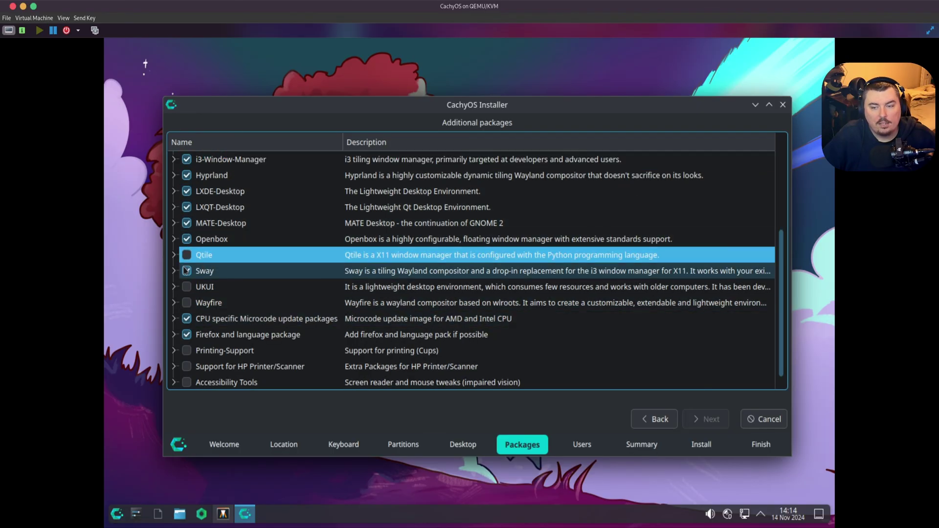
left_click(187, 271)
left_click(187, 287)
left_click(187, 303)
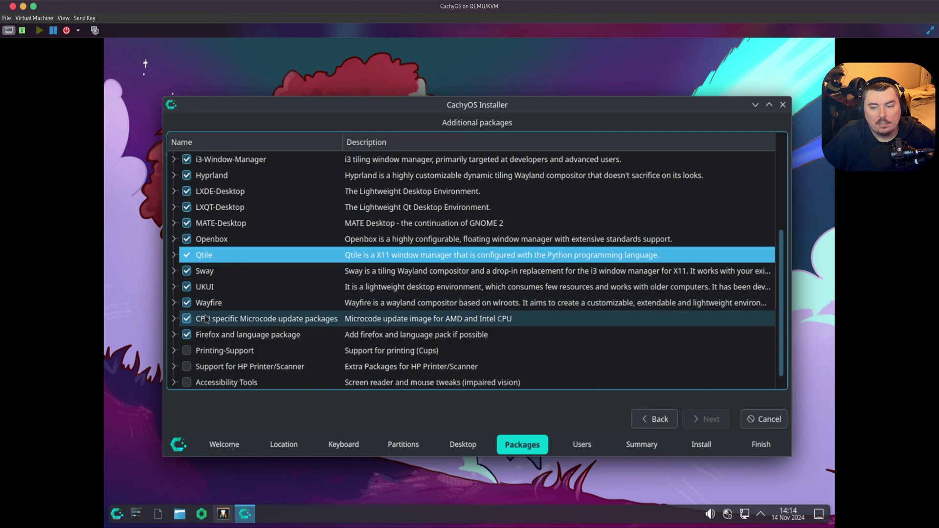
scroll(200, 316, "down", 1)
scroll(272, 384, "up", 4)
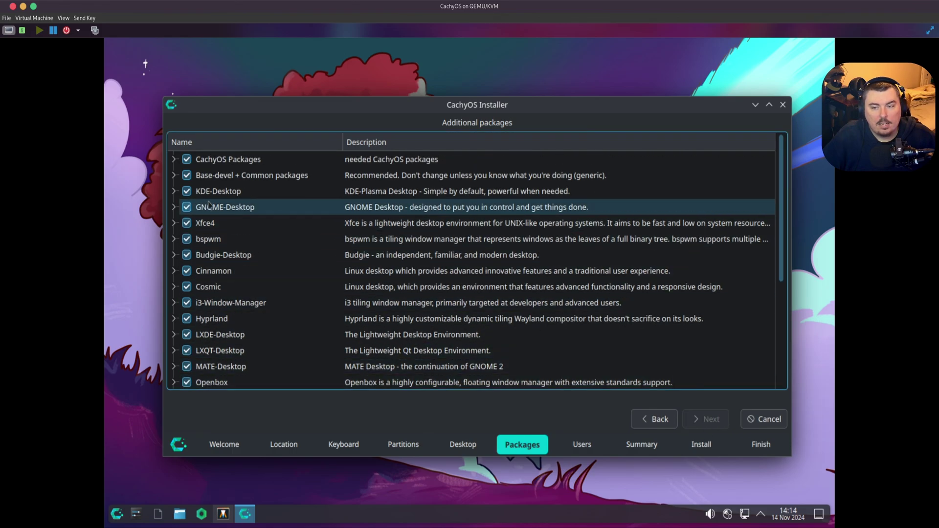
- Untick KDE, GNOME, Xfce4, bspwm, Budgie, Cinnamon, Cosmic, i3, LXDE, LXQt and MATE
left_click(187, 191)
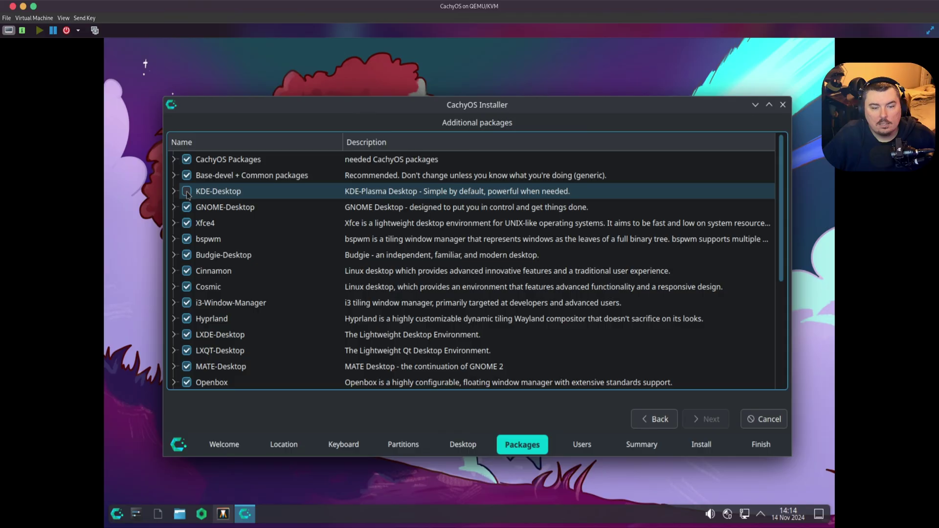
left_click(186, 191)
left_click(187, 207)
left_click(187, 223)
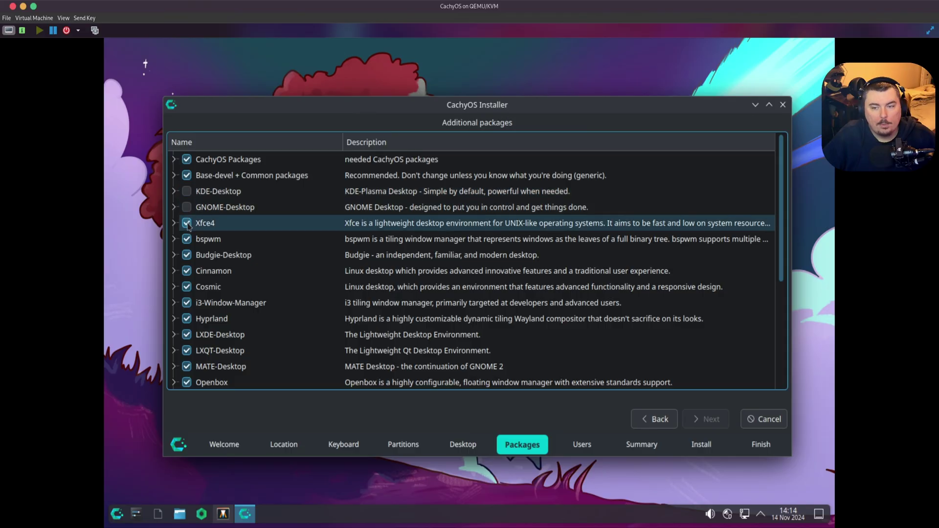
left_click(187, 238)
left_click(187, 255)
left_click(187, 271)
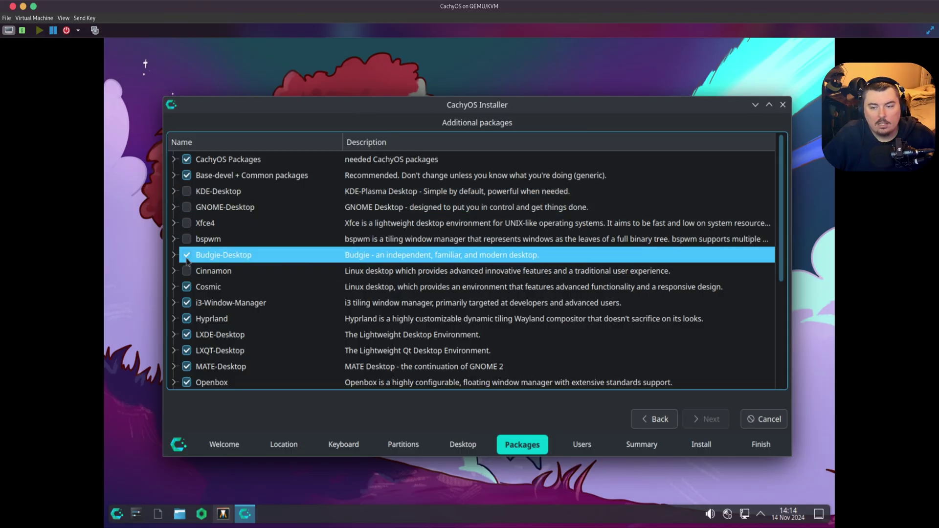
left_click(187, 287)
left_click(187, 303)
left_click(187, 334)
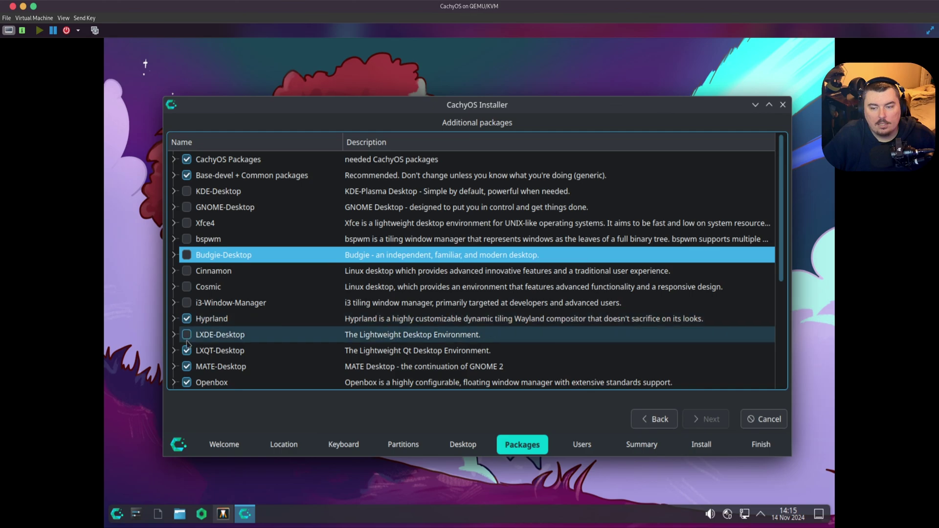
left_click(187, 350)
left_click(187, 366)
- Untick Openbox, Qtile, Sway, UKUI and Wayfire, leaving only Hyprland, and continue to Users
scroll(188, 303, "down", 3)
left_click(187, 238)
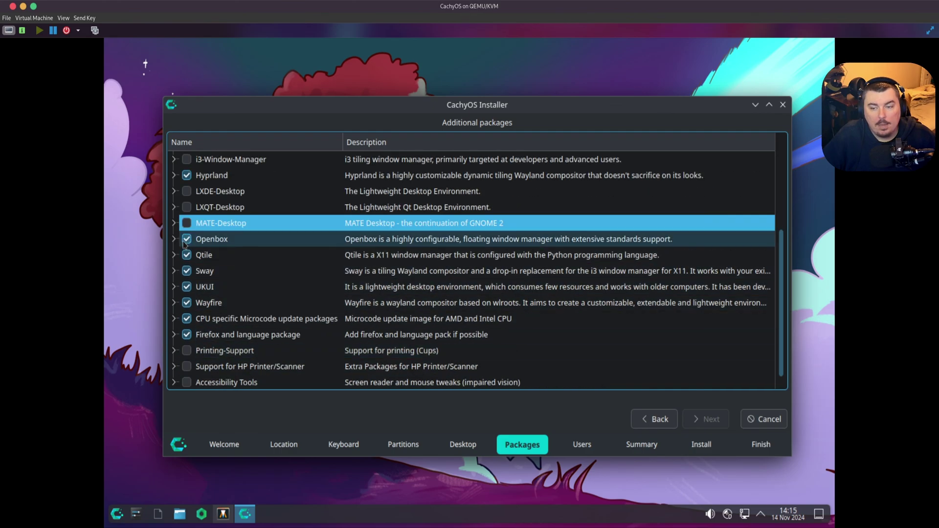
left_click(187, 255)
left_click(187, 271)
left_click(187, 286)
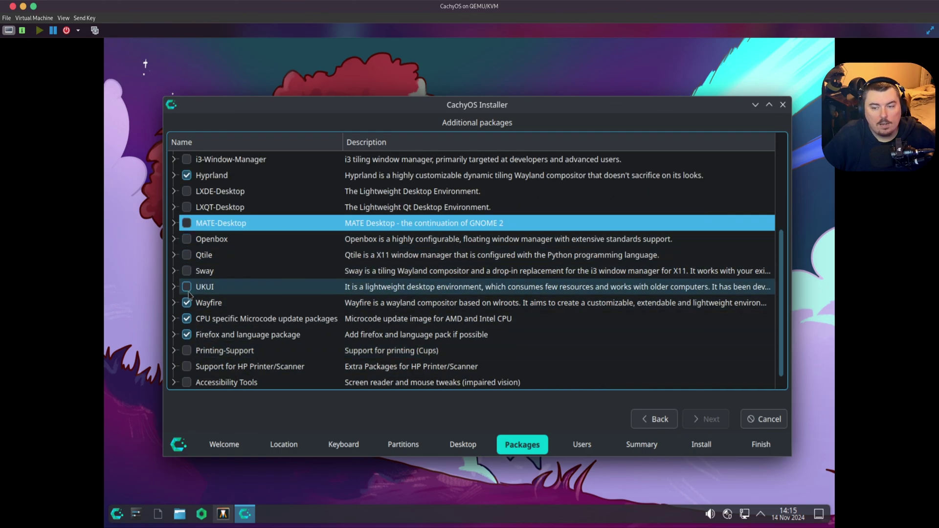
left_click(187, 303)
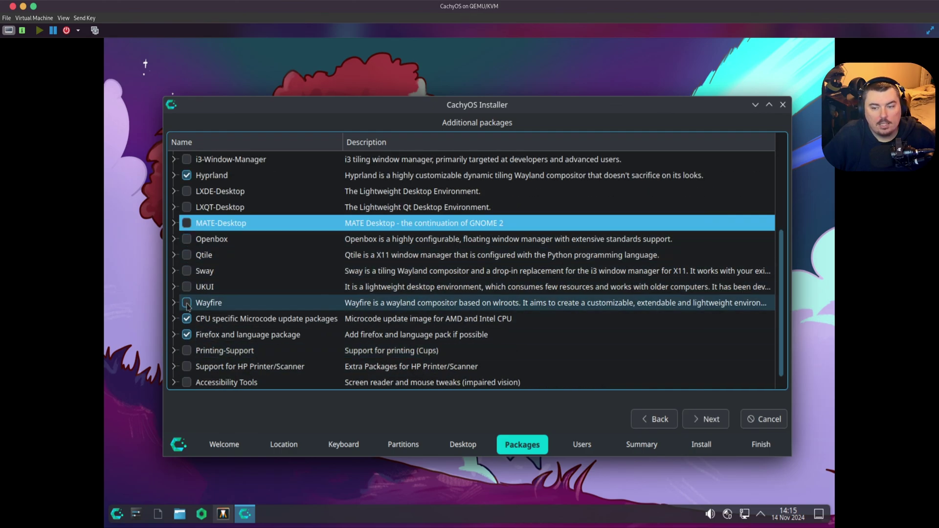
left_click(693, 419)
- Finish the user name, enter and repeat the account password, leaving auto-login off
type("ma")
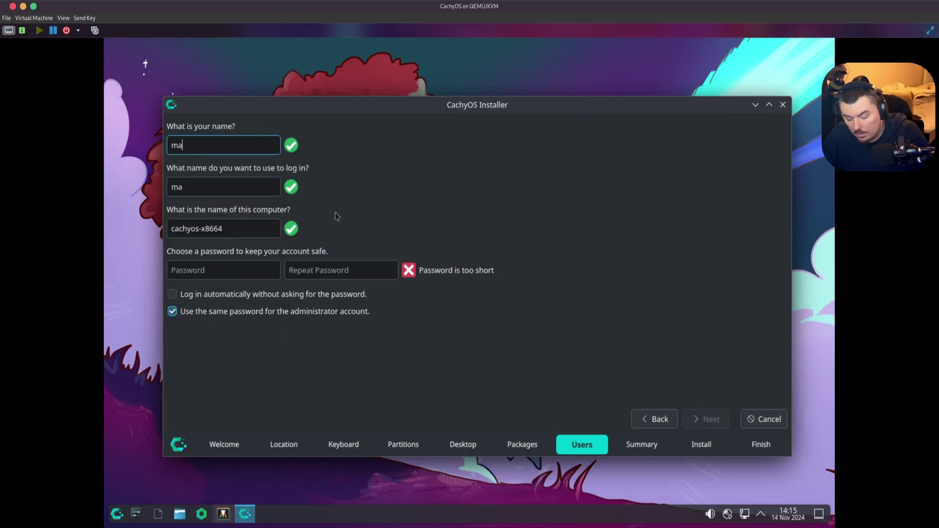
key("Tab")
key("Tab")
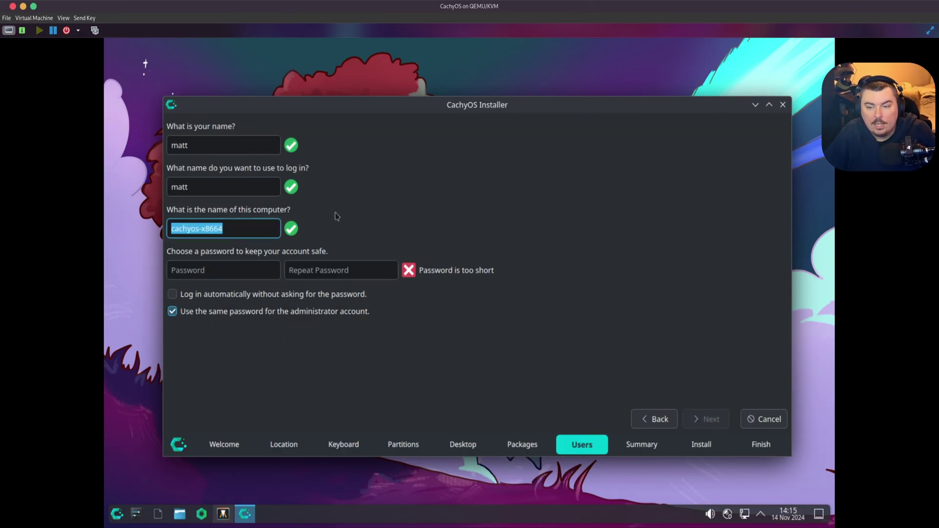
key("Tab")
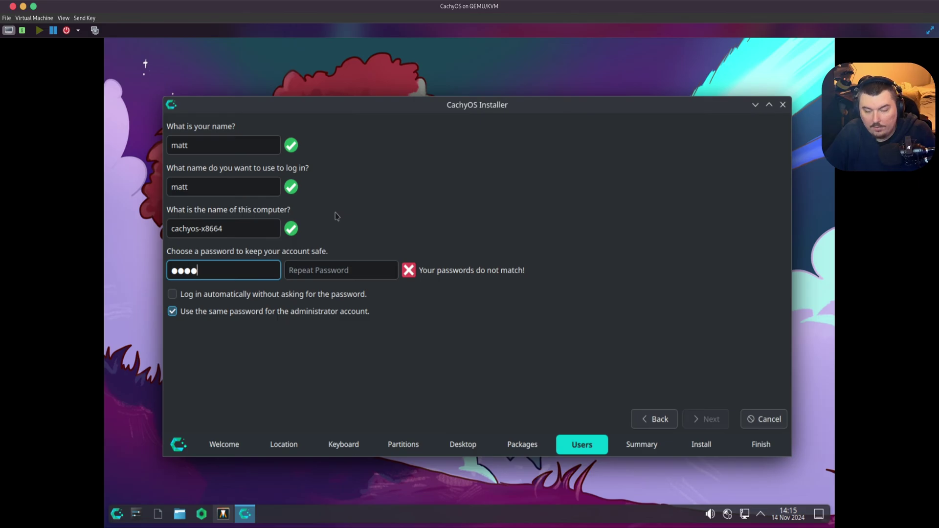
key("Tab")
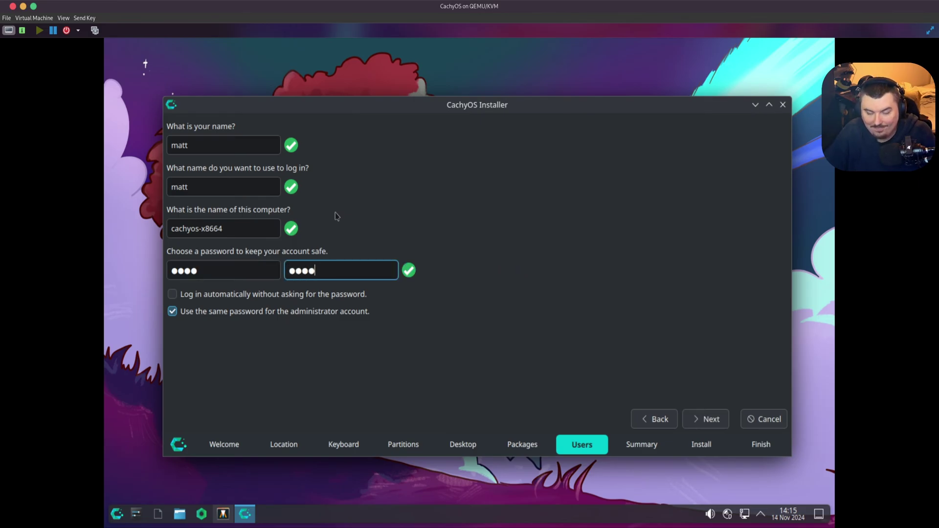
left_click(345, 300)
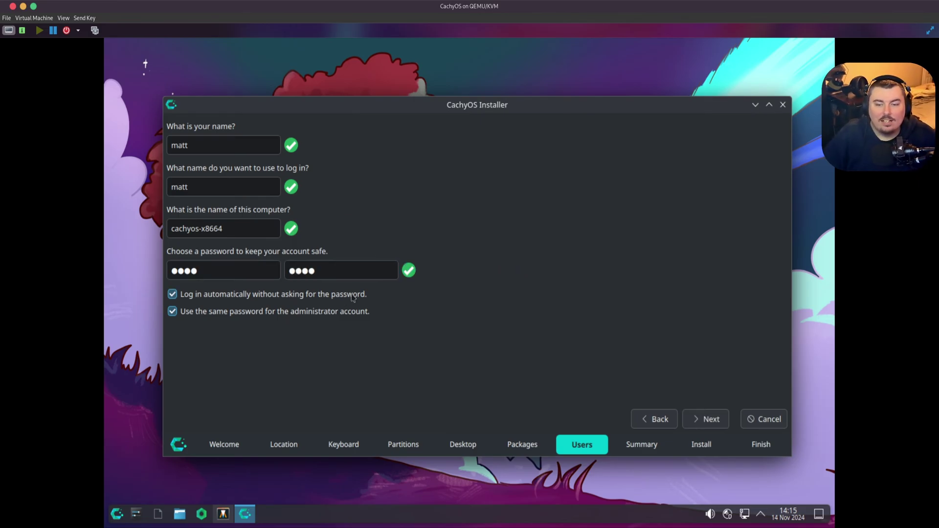
left_click(352, 299)
- Go to the summary and start the installation, confirming with Install Now
left_click(706, 419)
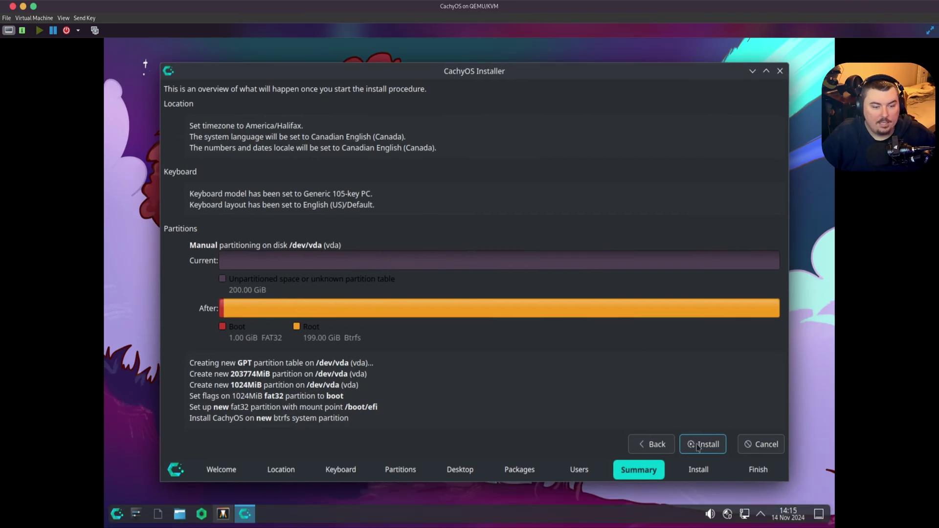
left_click(699, 445)
left_click(534, 284)
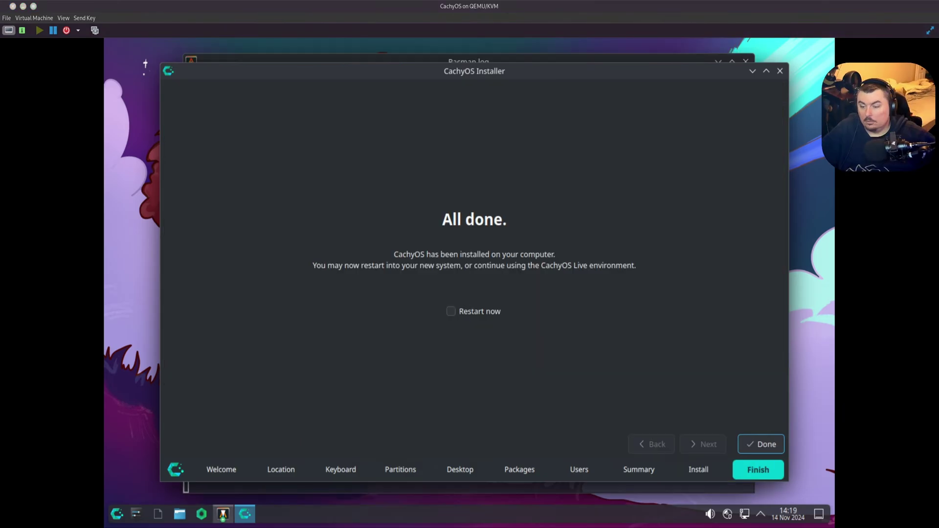
- Finish the installer with Restart now checked and step through the live boot menu
left_click(486, 310)
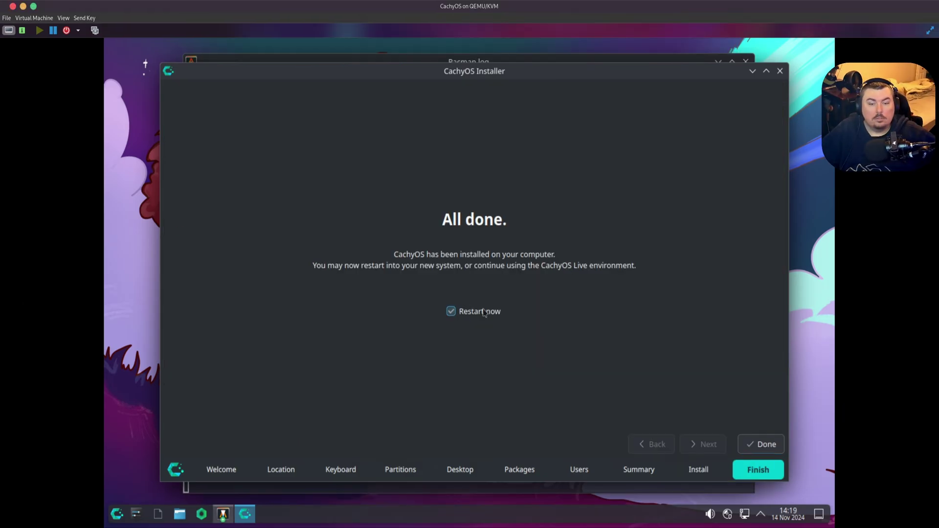
left_click(774, 447)
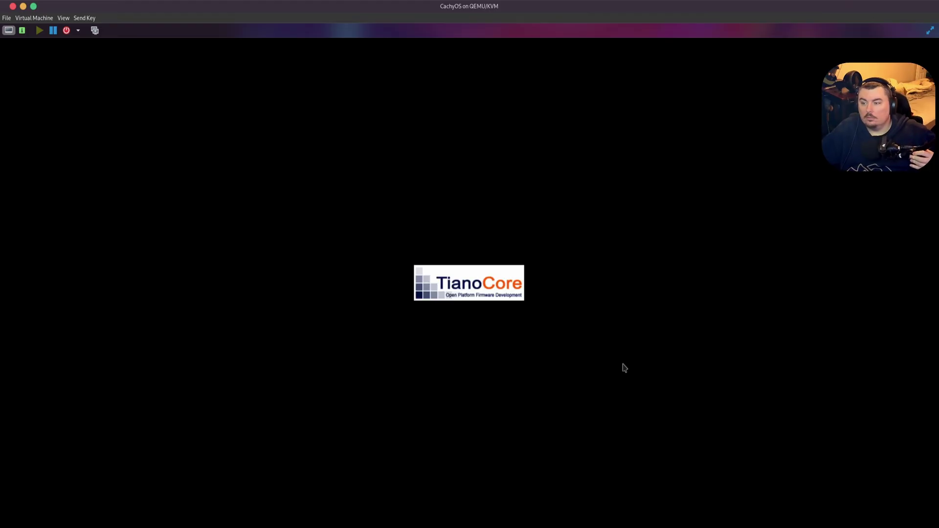
key("Down")
key("Down")
key("Down")
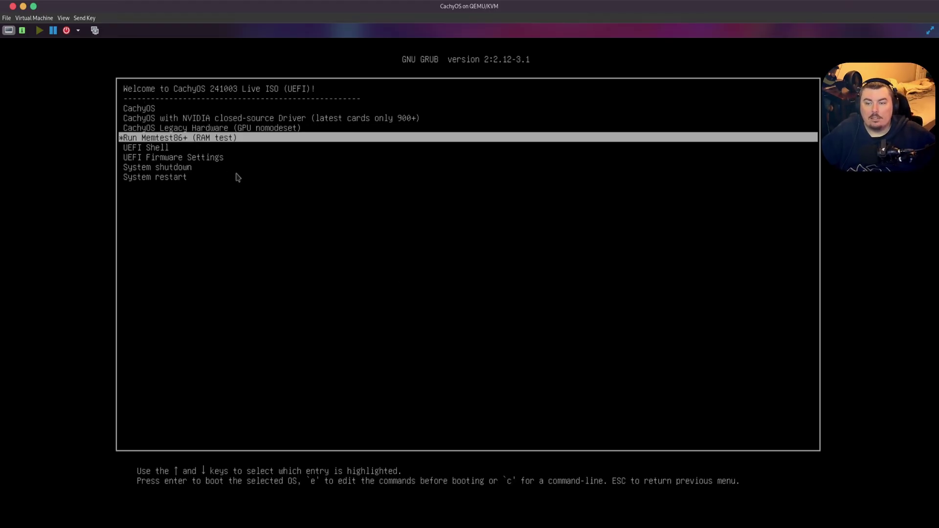
key("Down")
key("Down")
key("Down")
key("Down")
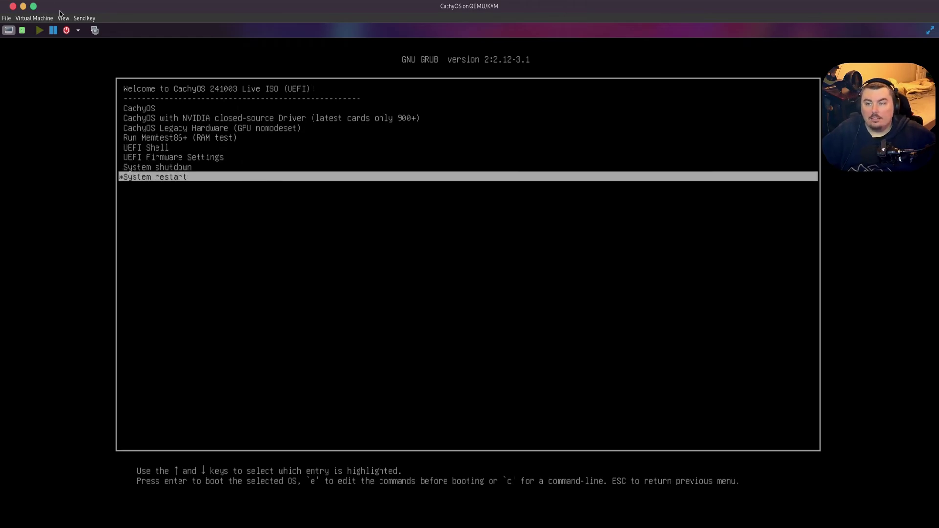
- Force the virtual machine off and show its hardware details
left_click(96, 75)
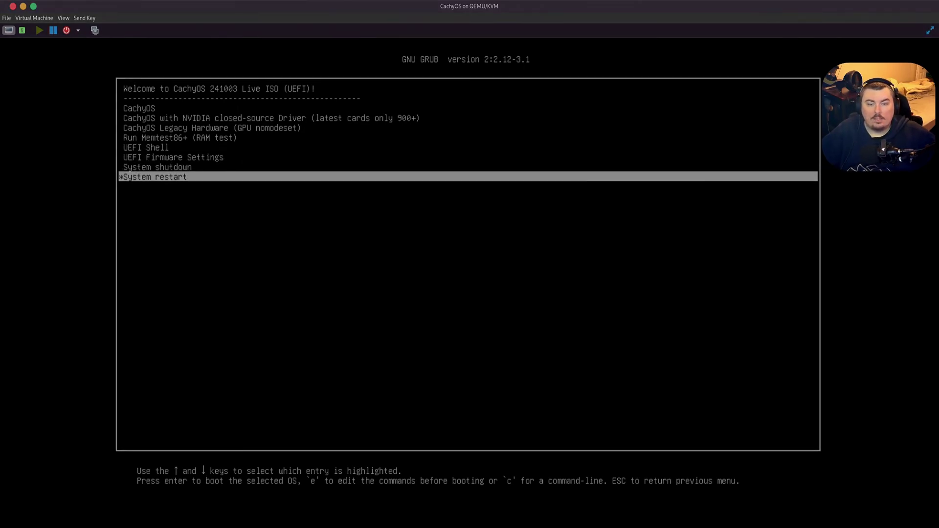
left_click(502, 308)
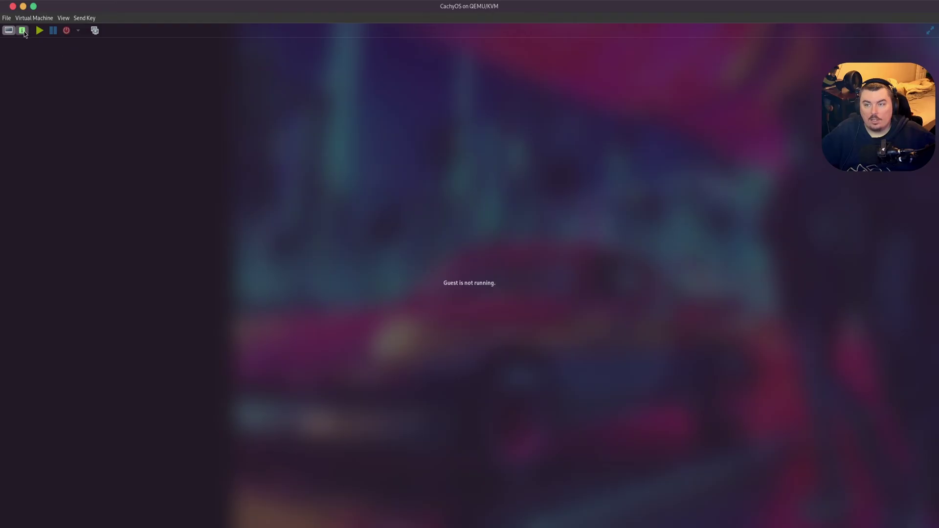
left_click(23, 31)
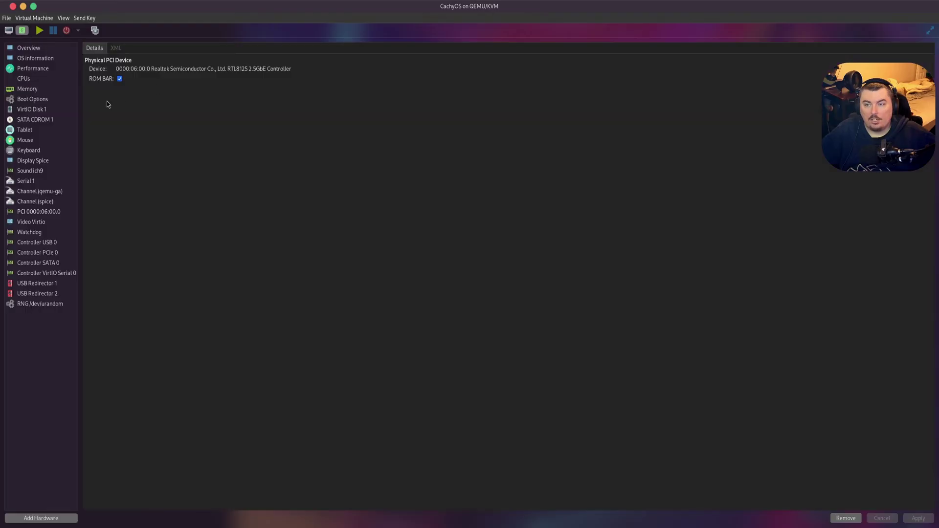
- In Boot Options, move SATA CDROM 1 below VirtIO Disk 1, disable it, apply, and run the VM
left_click(44, 102)
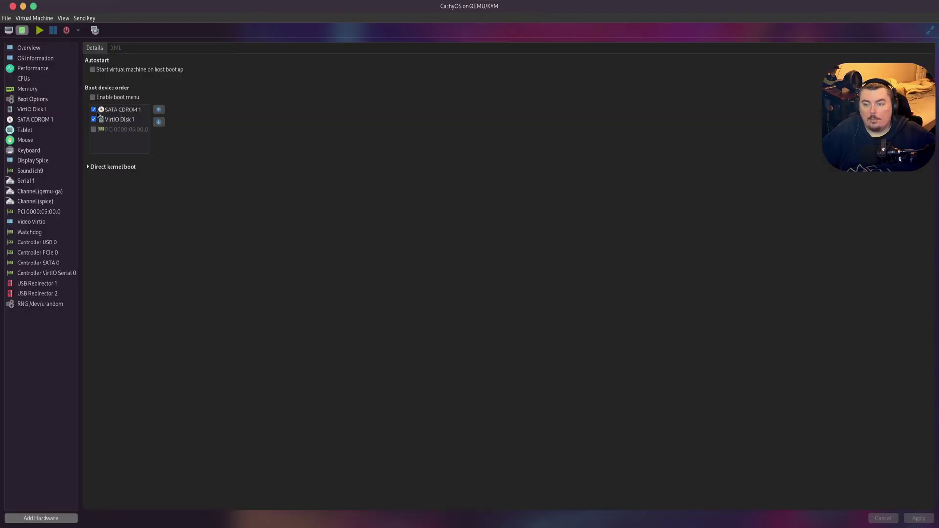
left_click(95, 111)
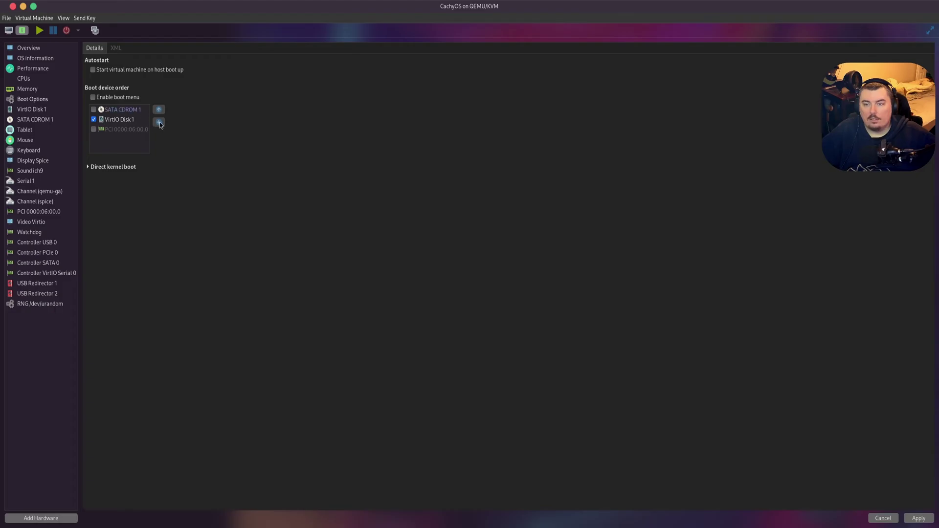
left_click(93, 110)
left_click(159, 122)
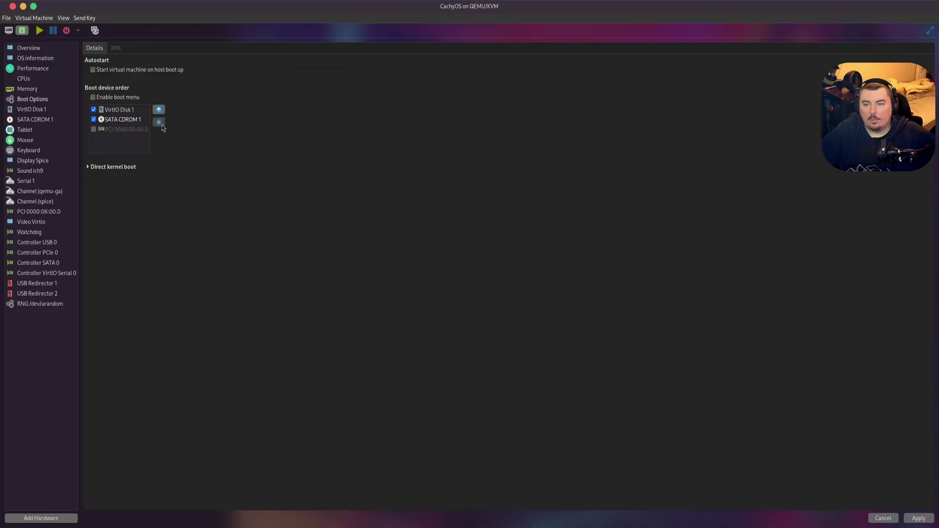
left_click(919, 518)
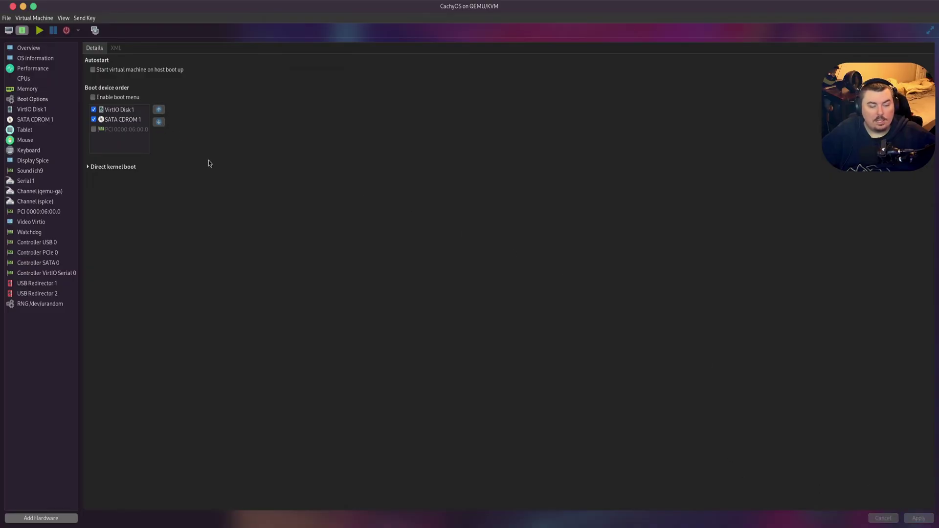
left_click(94, 120)
left_click(918, 519)
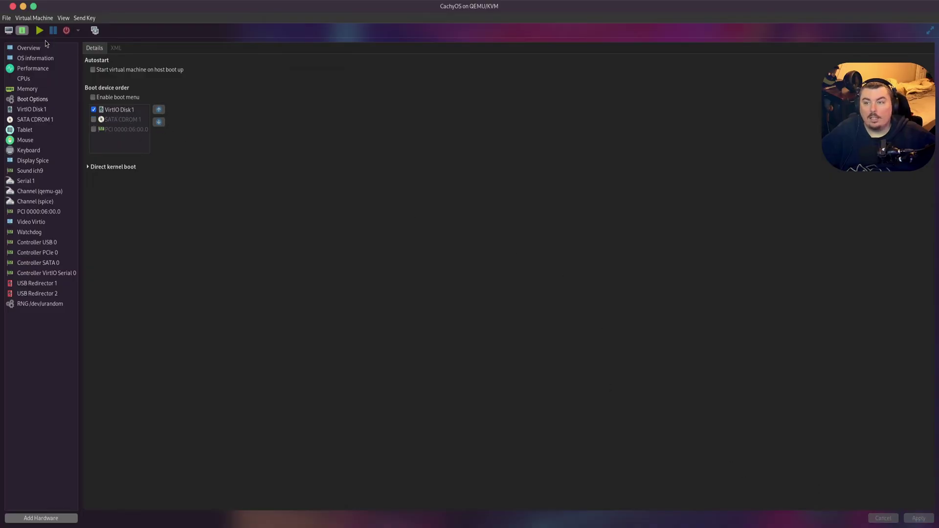
left_click(39, 31)
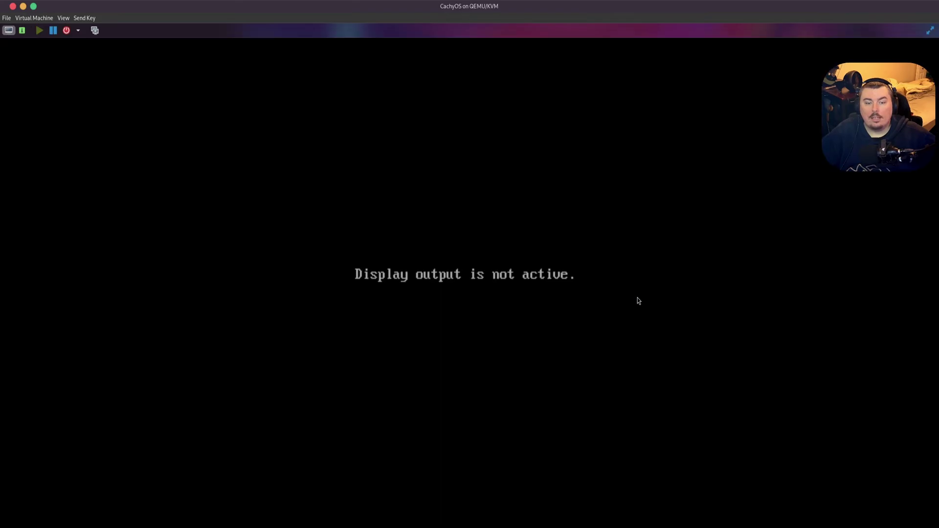
- Boot the installed CachyOS via Advanced options using the main linux-cachyos entry
left_click(638, 300)
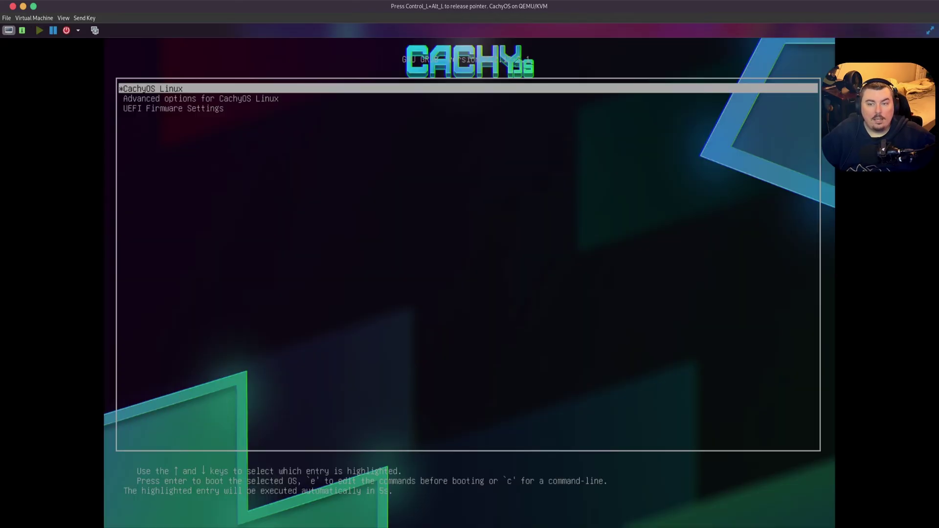
key("Down")
key("Up")
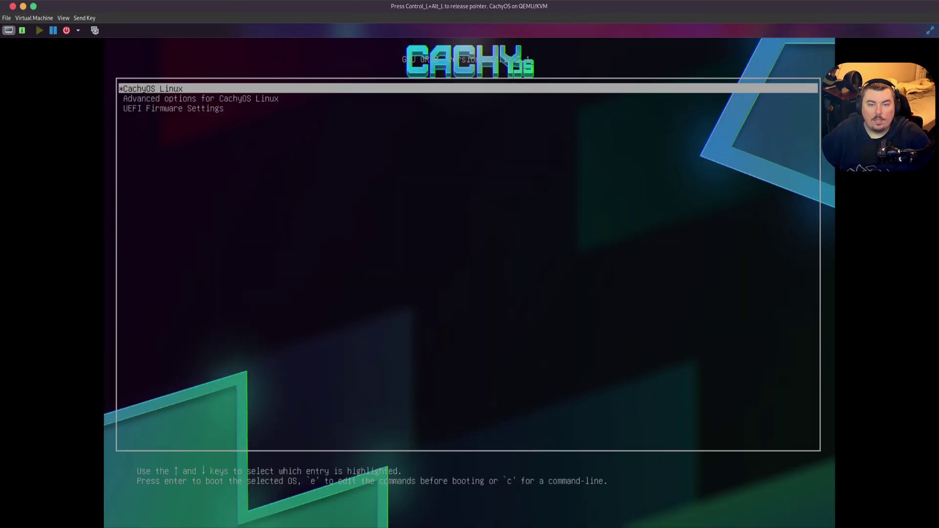
key("Down")
key("Down")
key("Up")
key("Return")
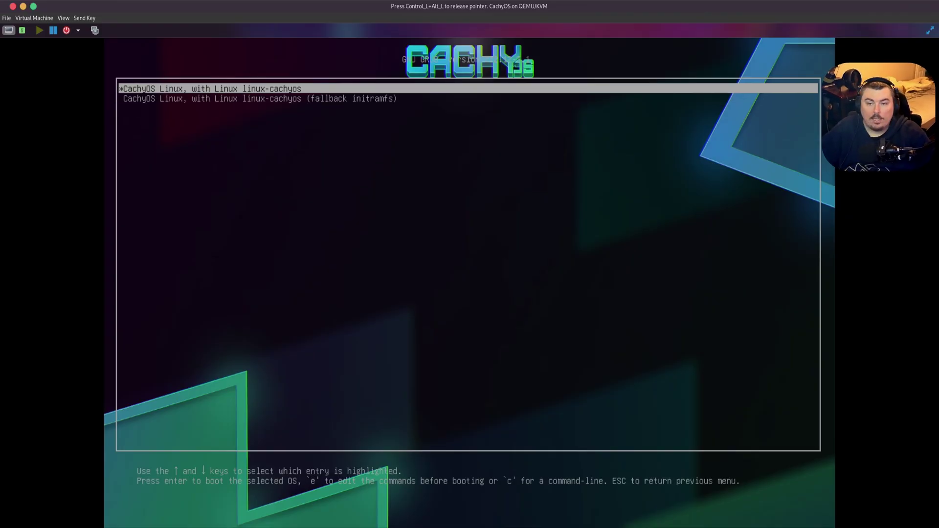
key("Down")
key("Up")
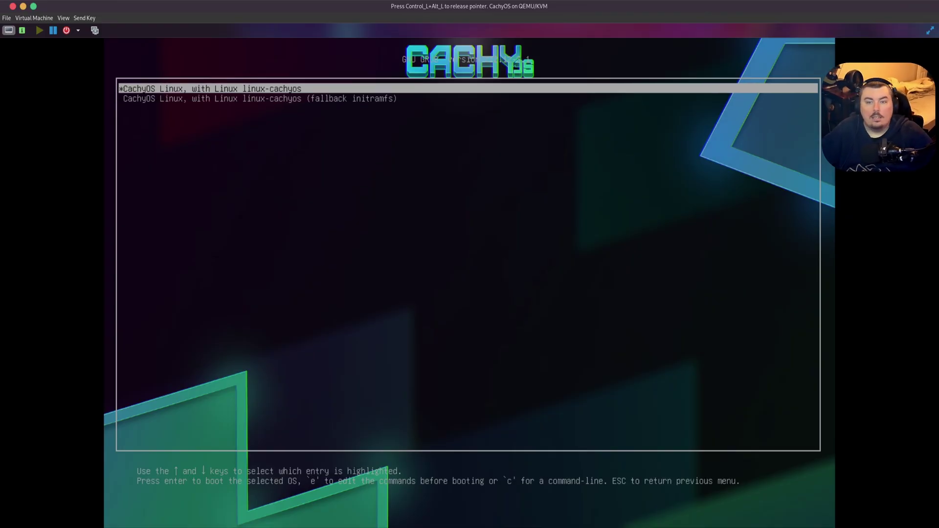
key("Return")
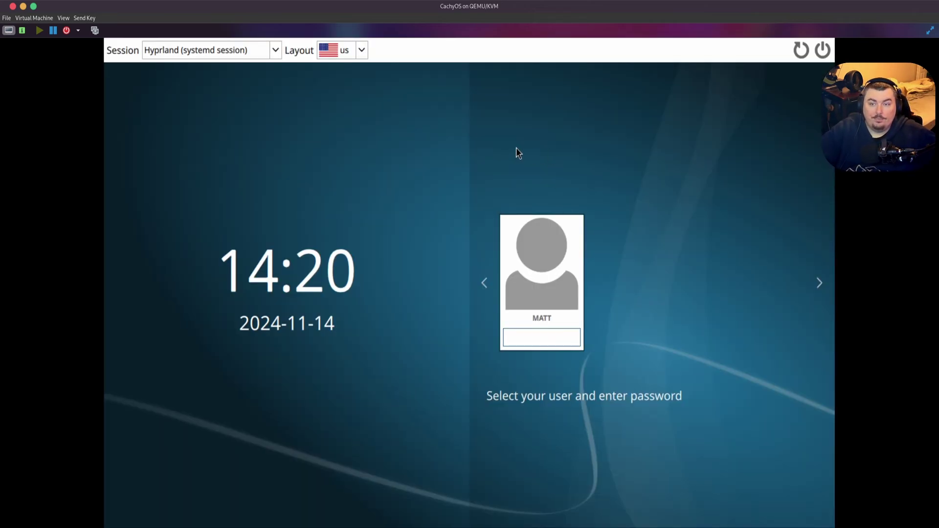
- Keep the Hyprland (systemd session) session and submit the account password at login
left_click(275, 50)
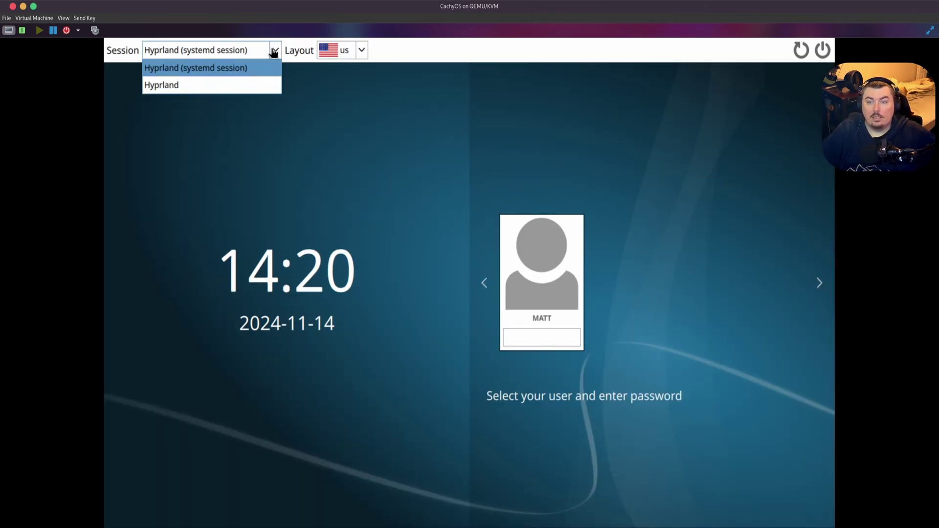
left_click(206, 69)
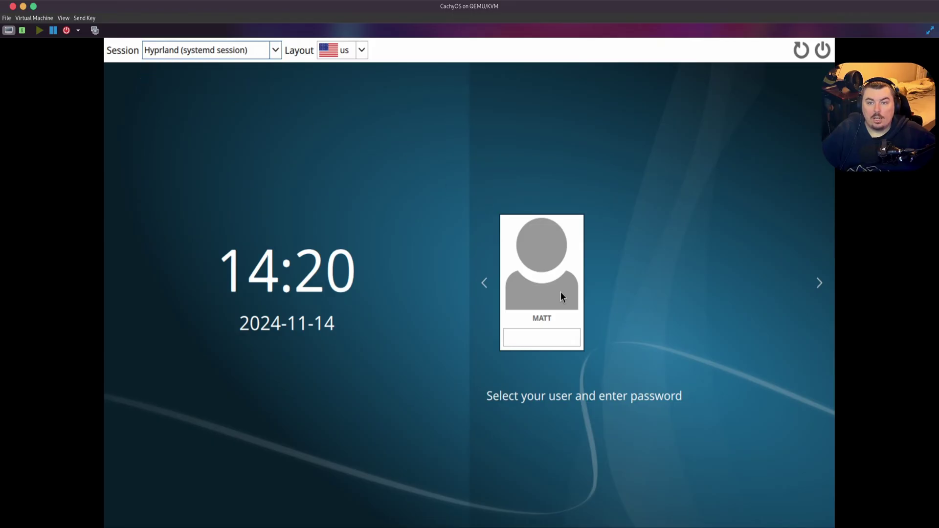
left_click(554, 330)
type("●")
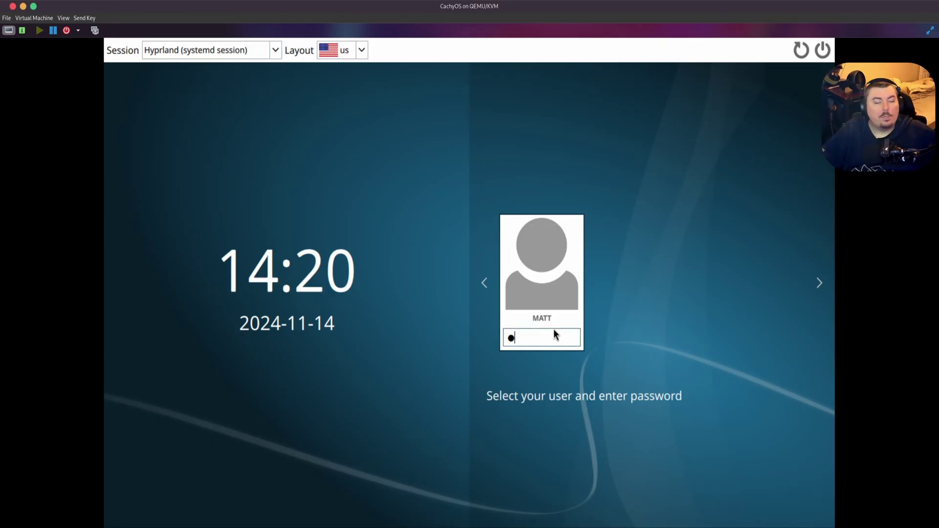
key("Return")
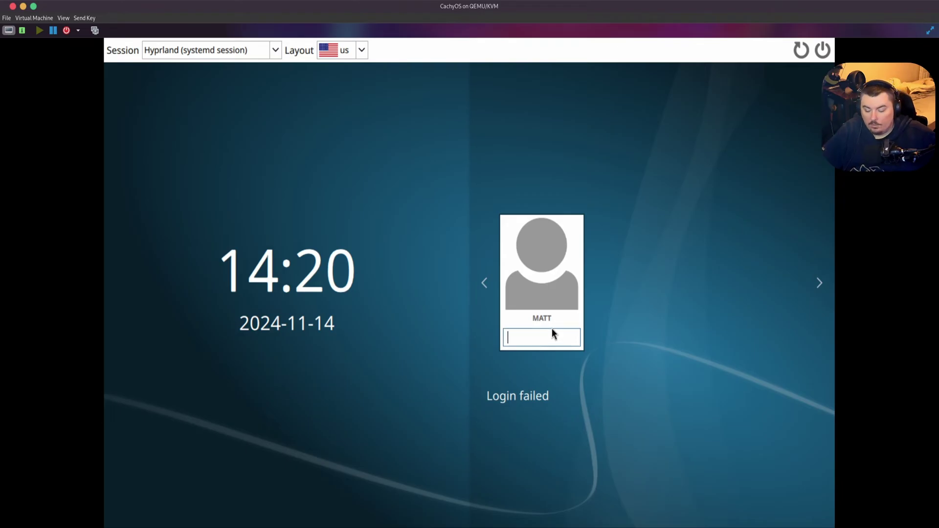
- Retry the password login, then boot CachyOS Linux from GRUB after the reboot
type("●●●●●")
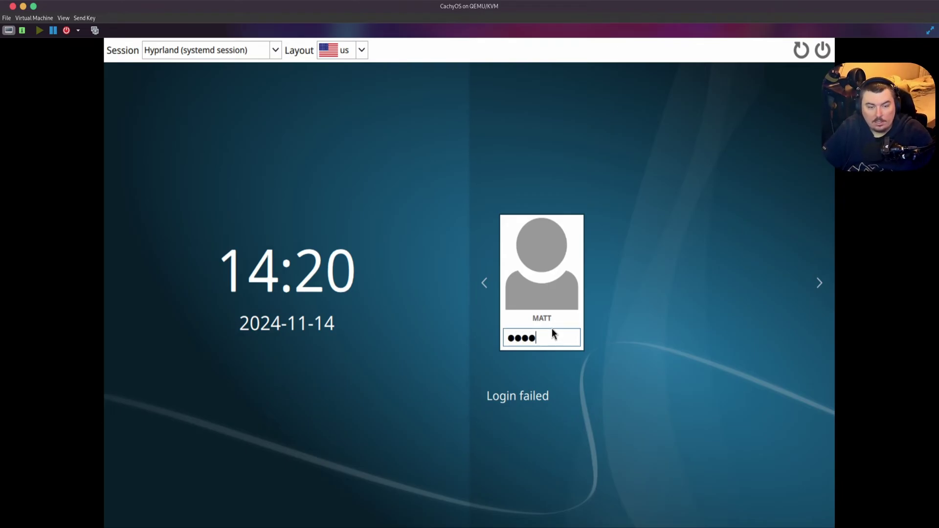
key("Return")
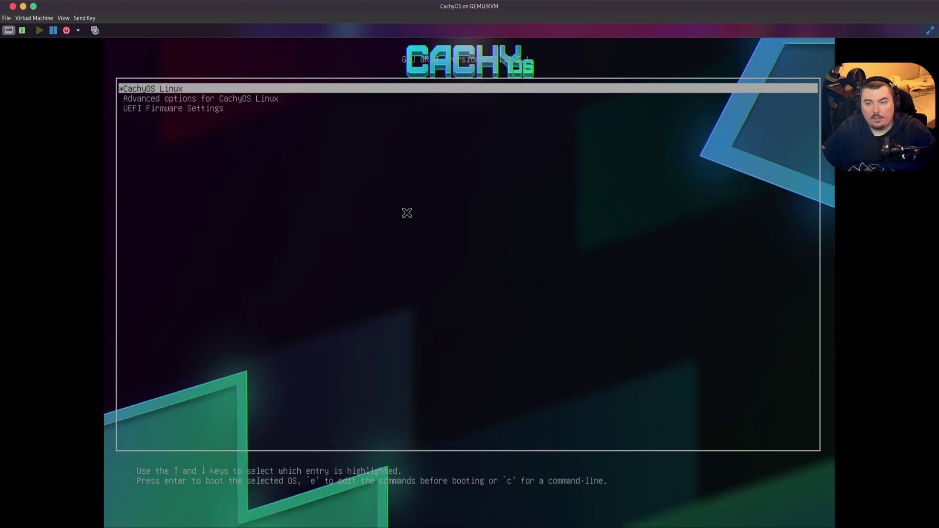
key("Return")
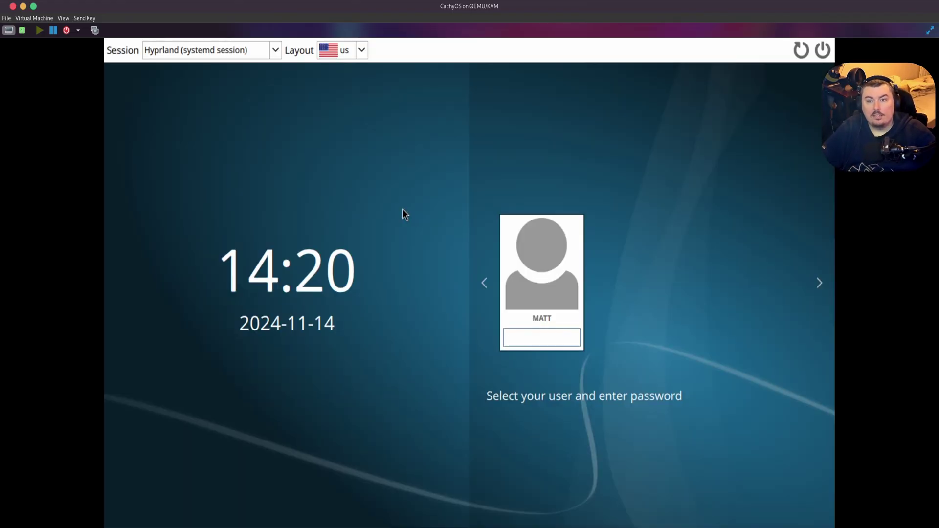
- Pick the plain Hyprland session and log in with the account password
left_click(212, 53)
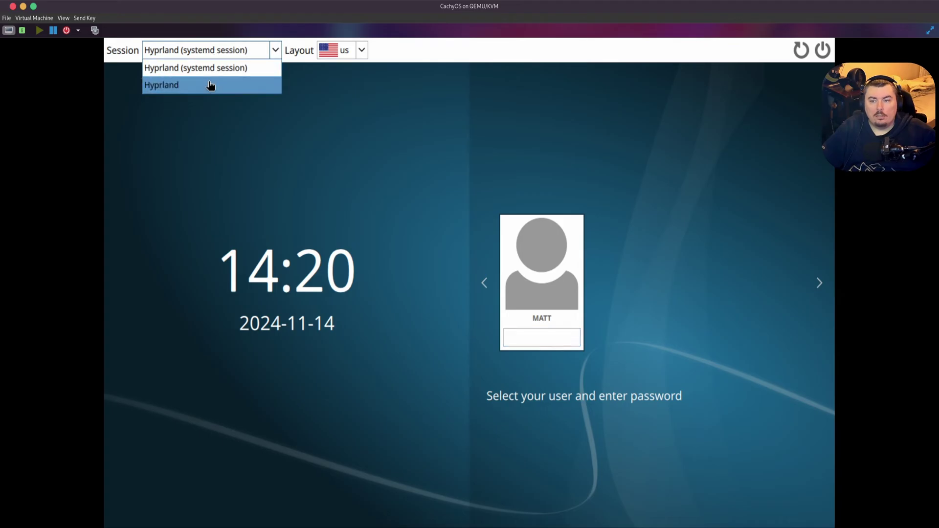
left_click(211, 85)
left_click(539, 335)
type("m")
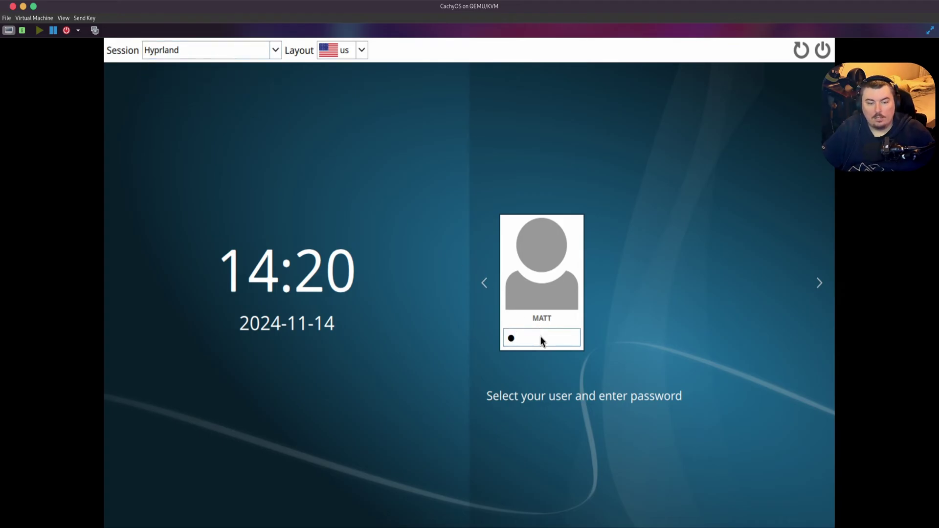
key("Return")
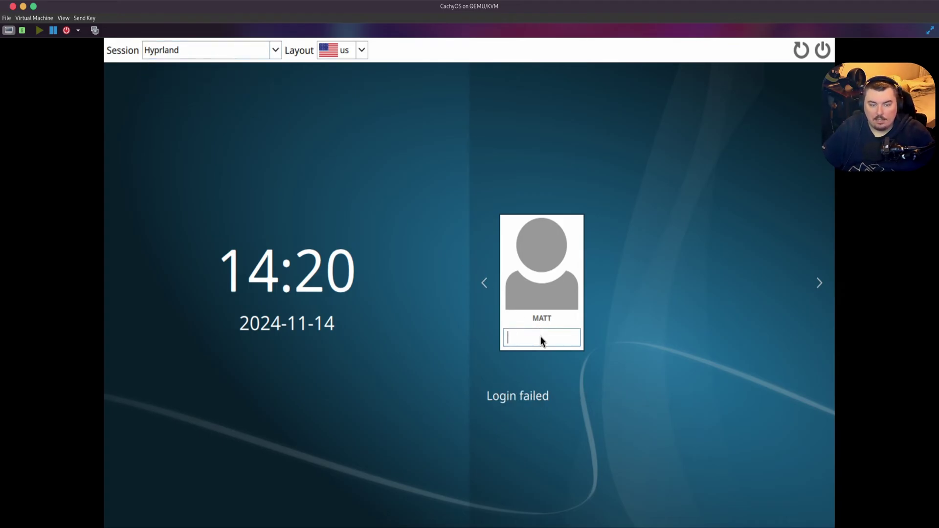
type("*****")
key("Return")
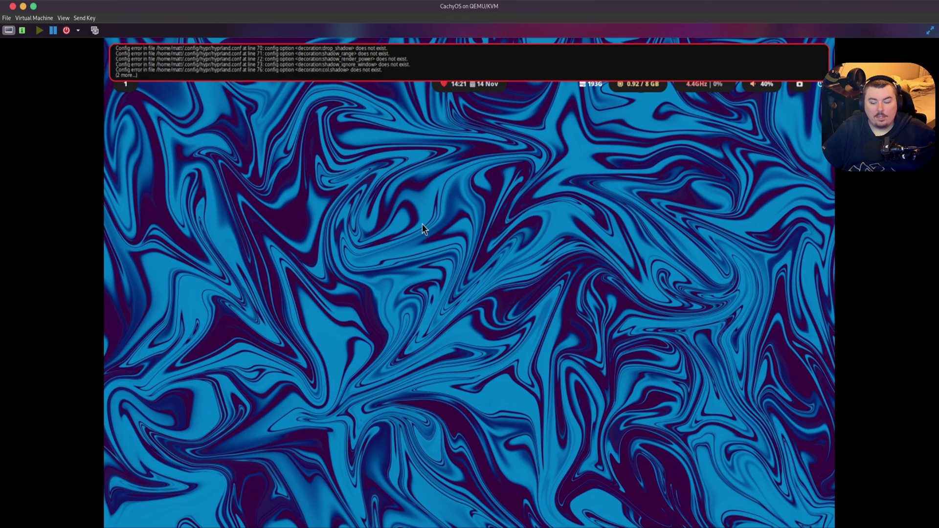
key("Print")
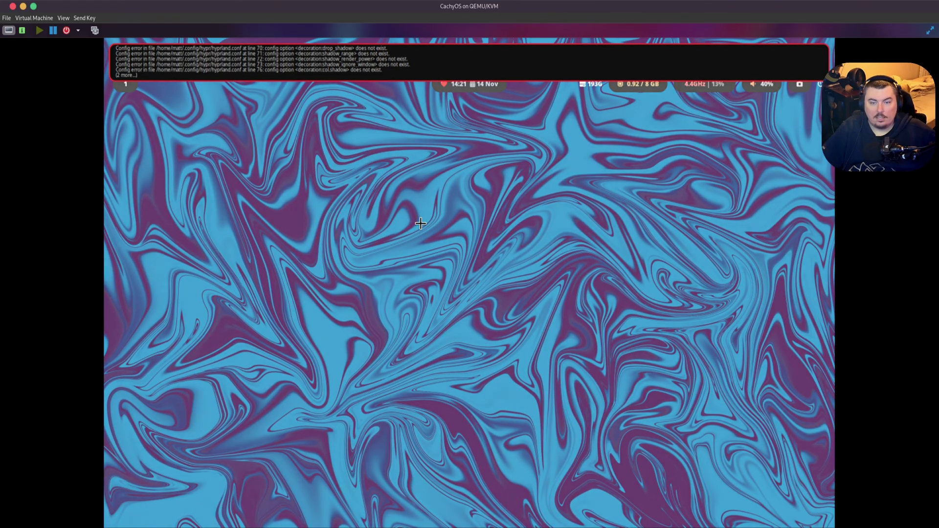
key("Escape")
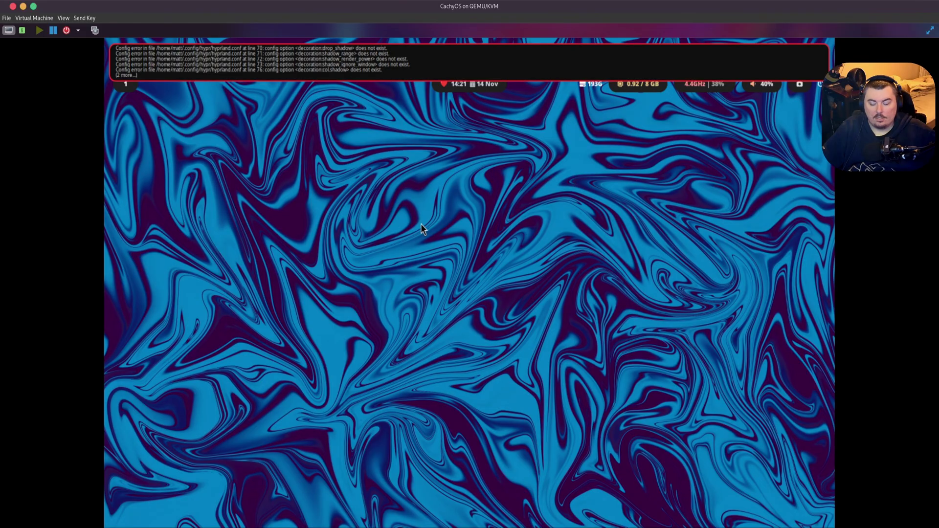
key("Print")
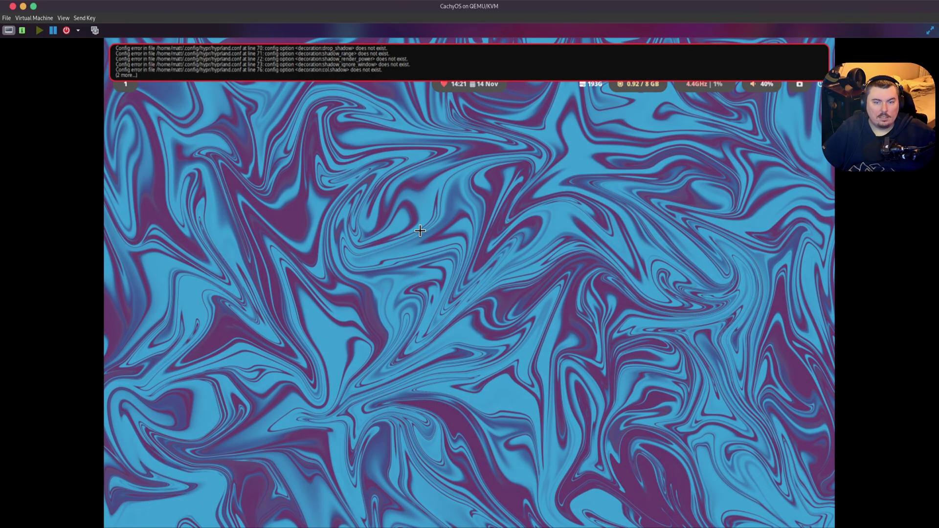
left_click_drag(387, 196, 503, 283)
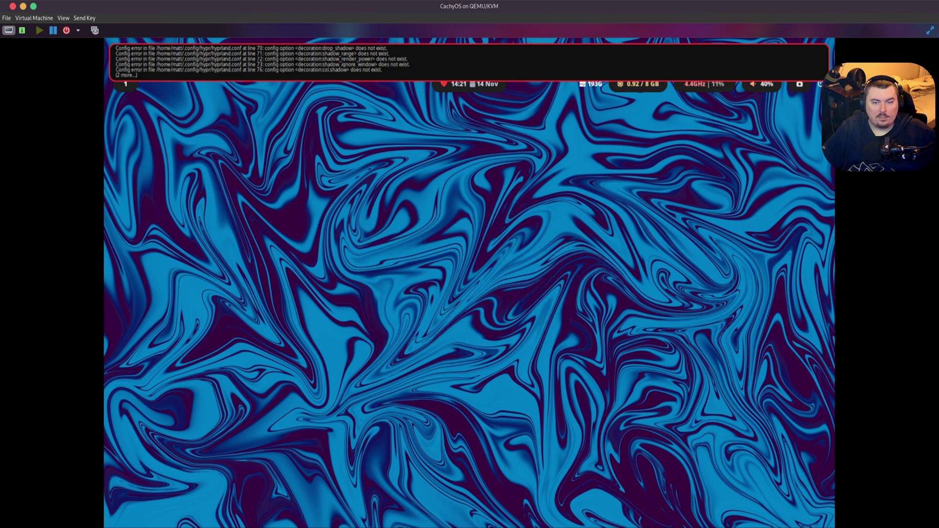
left_click(543, 232)
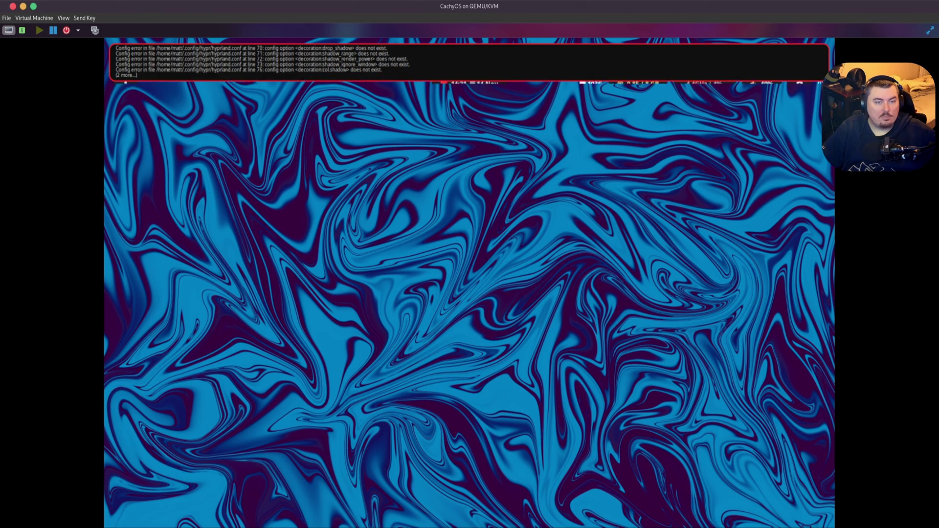
key("super+Return")
key("super+Return")
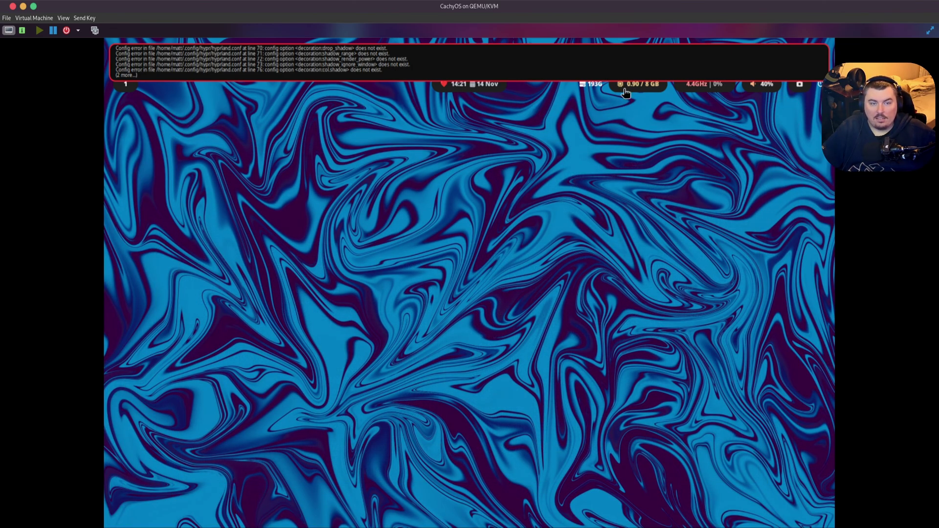
mouse_move(701, 90)
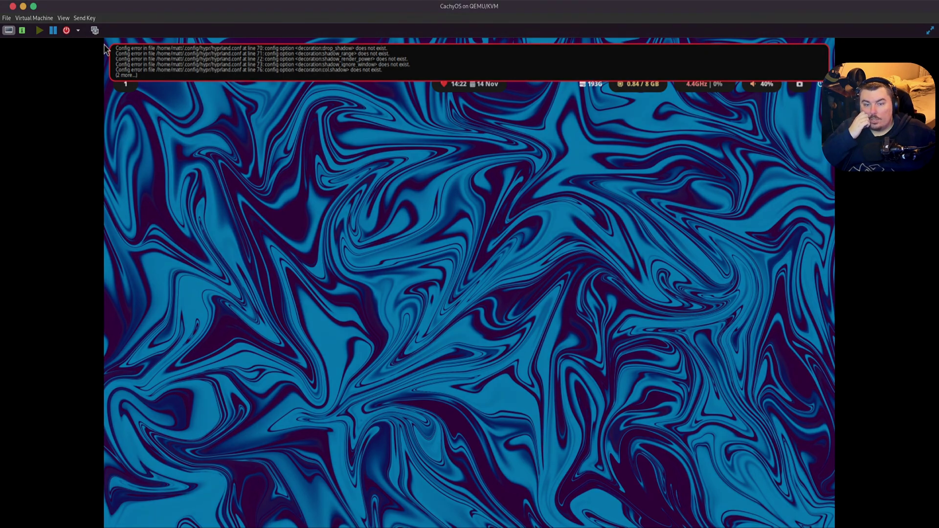
- Force off the VM, enable SATA CDROM 1 and move it above the disk in boot order
left_click(491, 305)
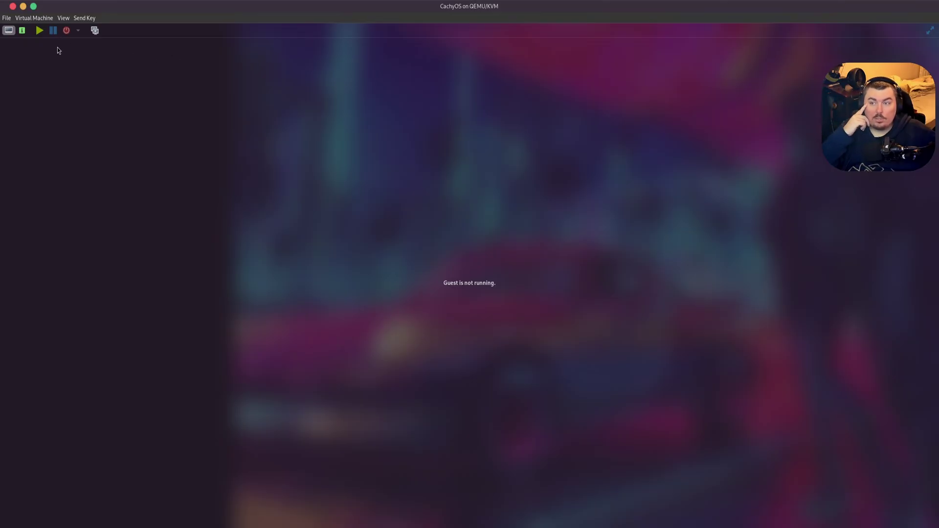
left_click(22, 31)
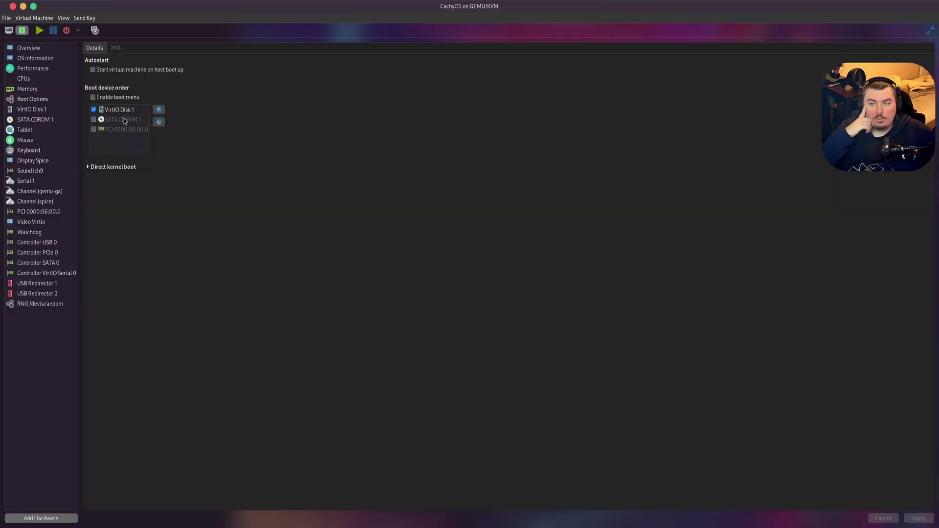
left_click(94, 119)
left_click(163, 112)
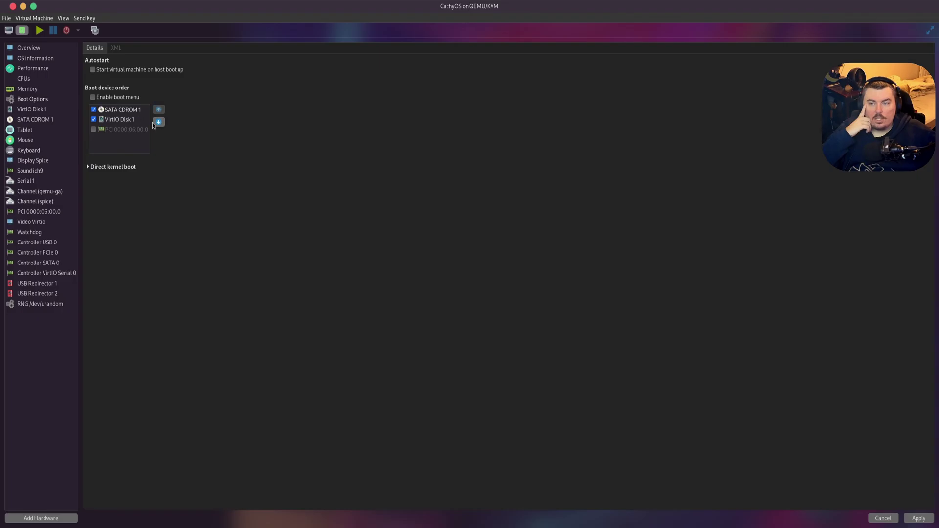
left_click(916, 518)
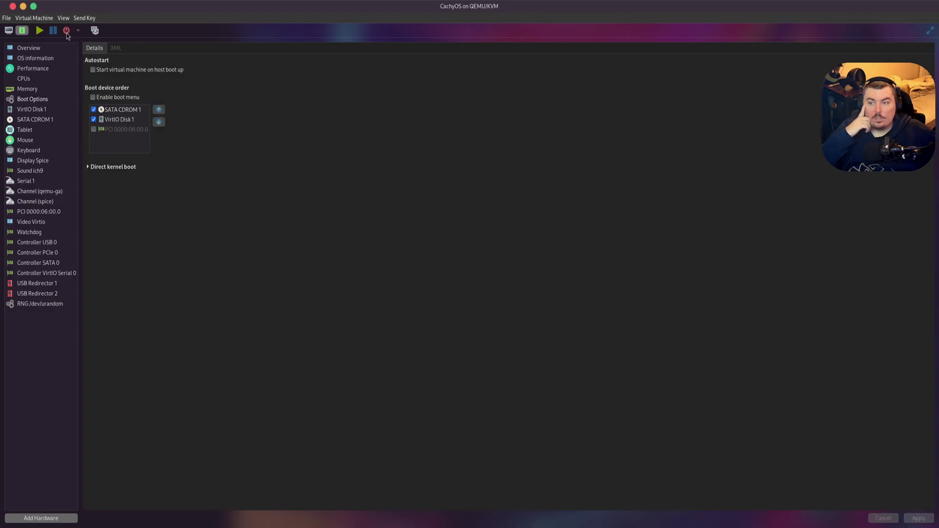
- Back in the live session, launch the CachyOS installer and choose GRUB as bootloader
left_click(9, 30)
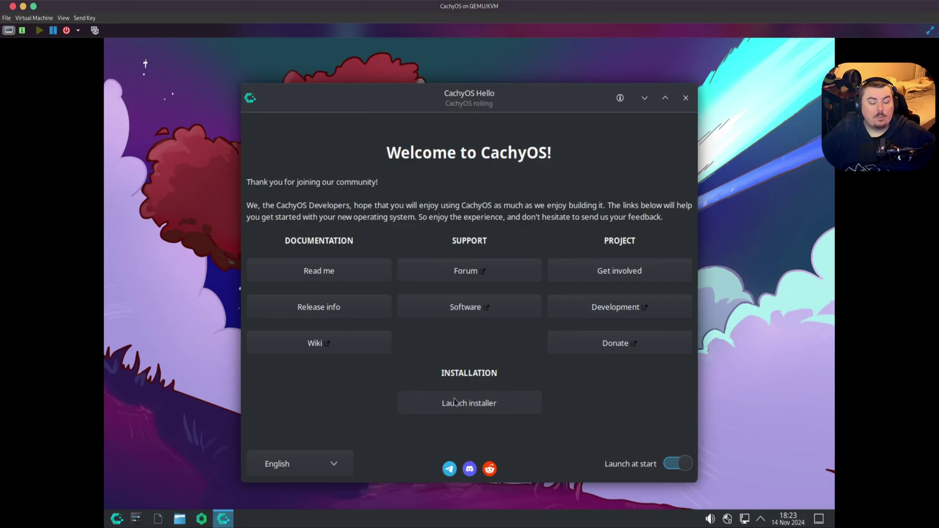
left_click(454, 402)
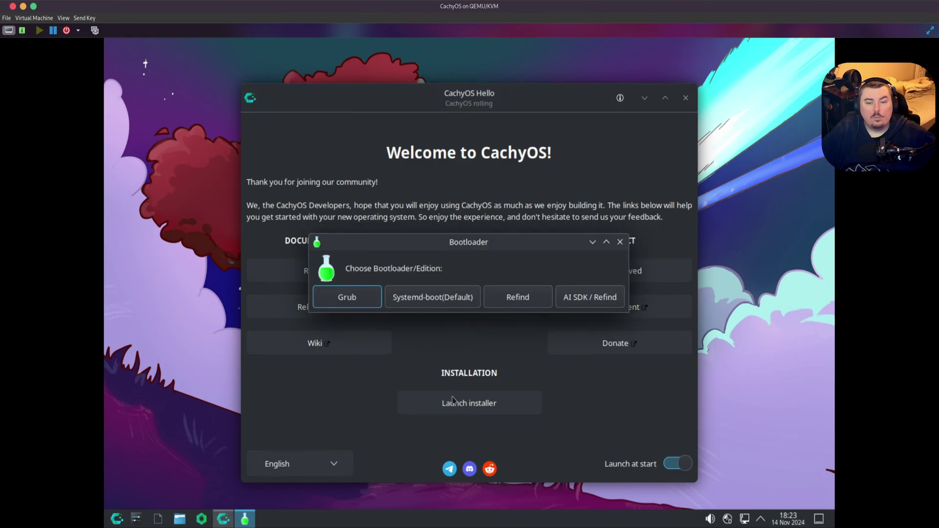
left_click(355, 308)
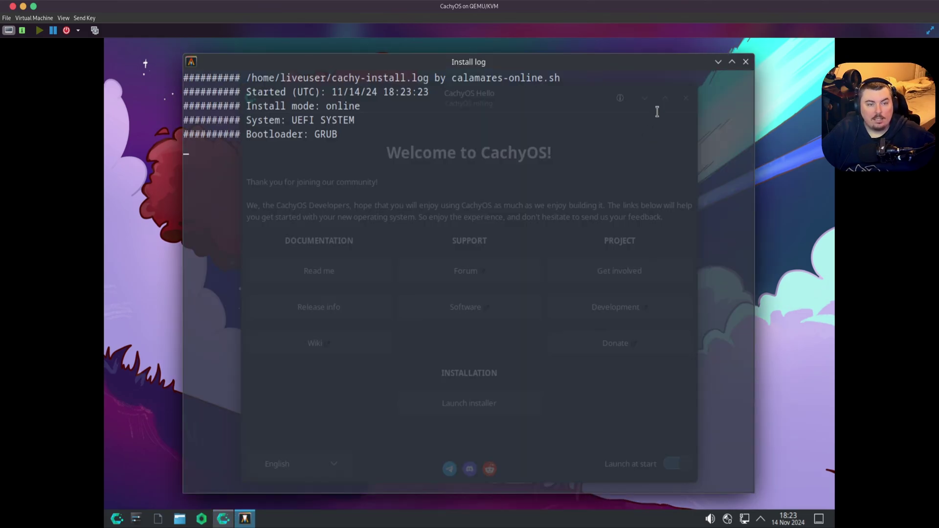
left_click(718, 62)
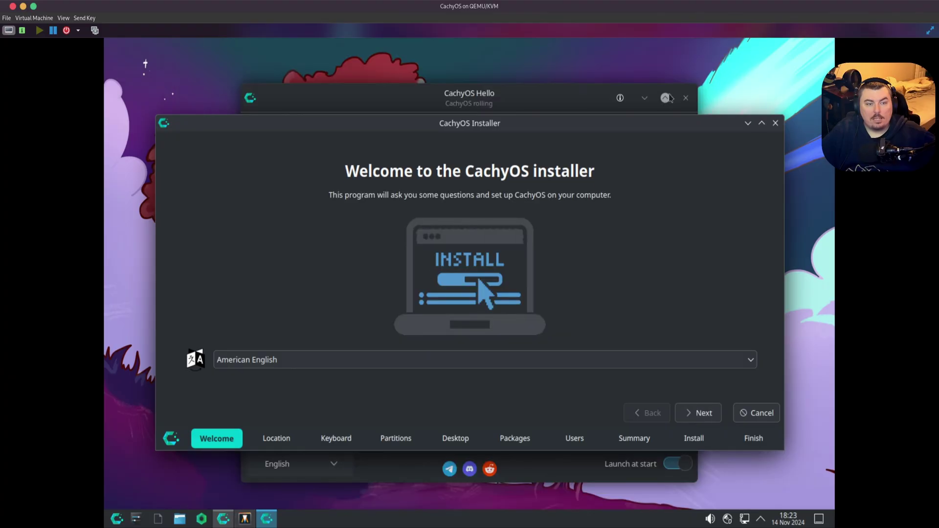
- Advance the installer past the Welcome, Location and Keyboard pages to Partitions
left_click(645, 99)
left_click(693, 419)
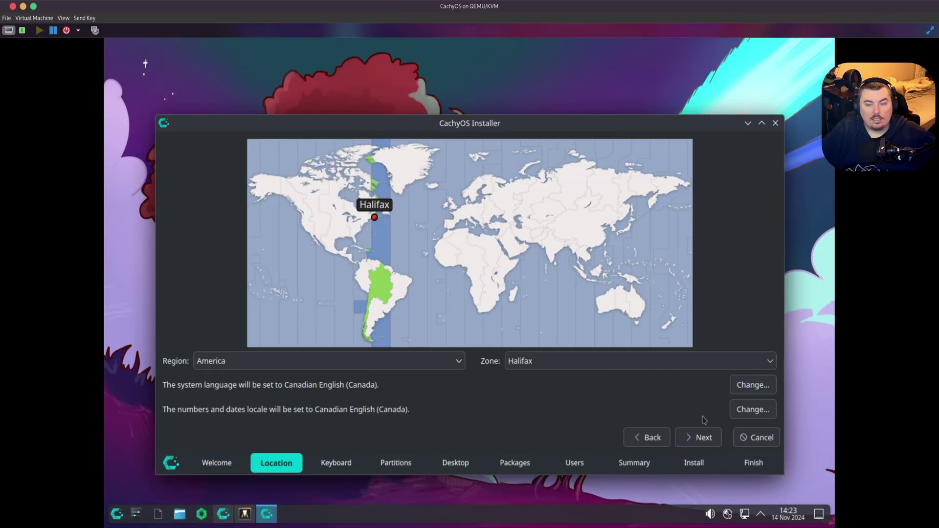
left_click(707, 439)
left_click(707, 438)
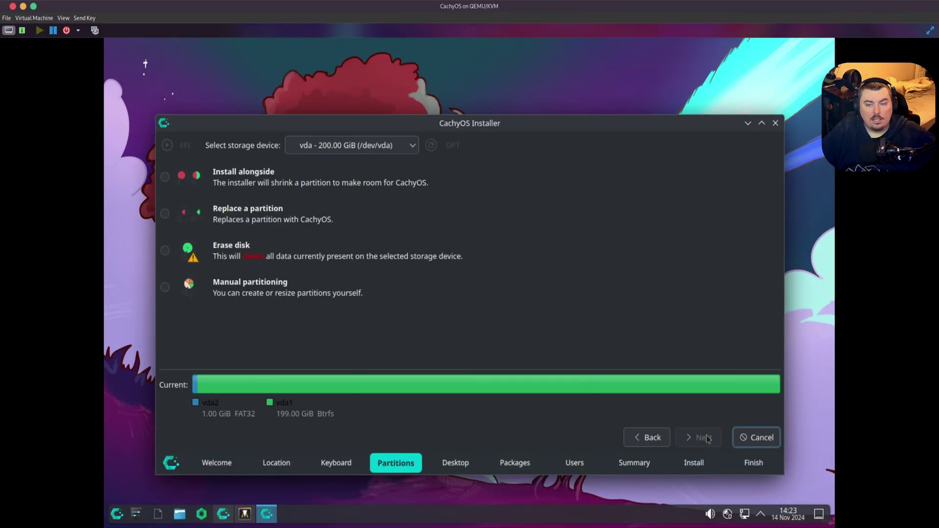
- Install alongside, shrinking vda1 to 25196 MiB to leave 178578 MiB for CachyOS
left_click(165, 176)
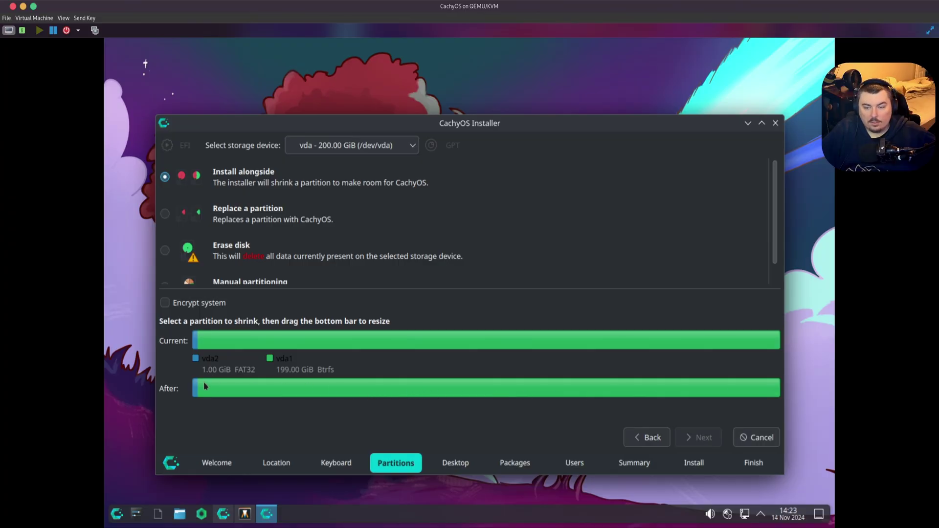
left_click(241, 342)
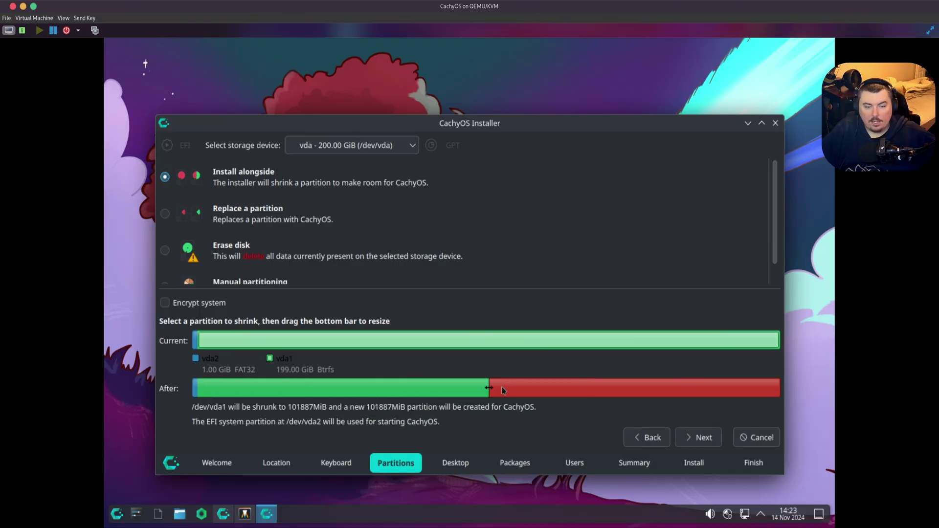
left_click_drag(489, 387, 268, 389)
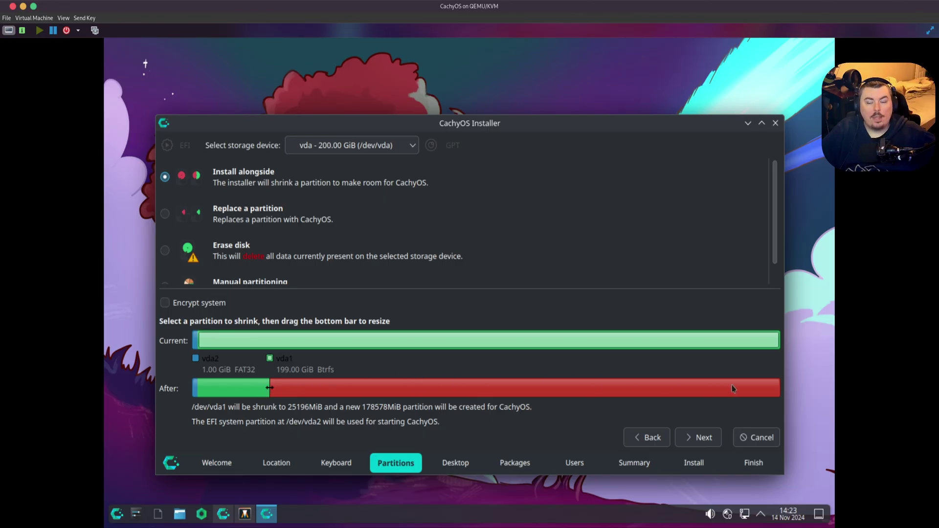
left_click(700, 440)
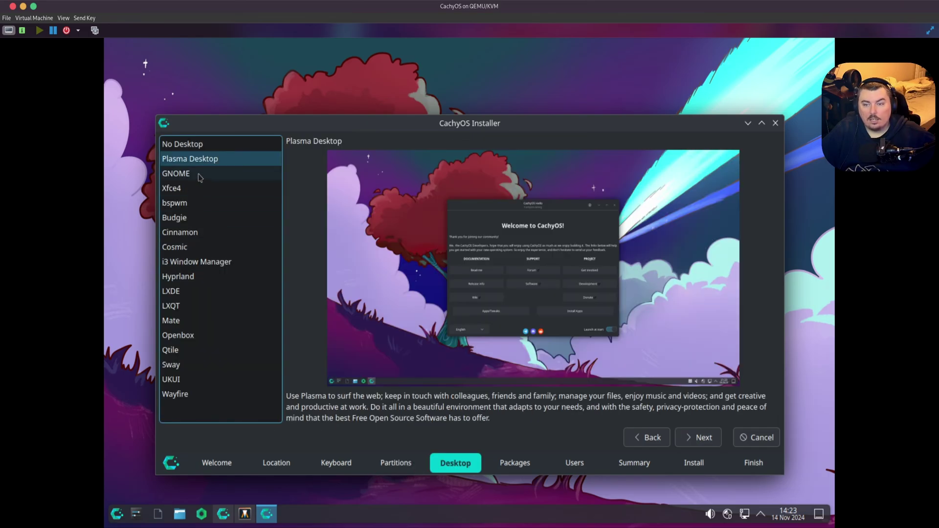
- Accept the default Desktop and Packages selections to reach user setup
left_click(698, 439)
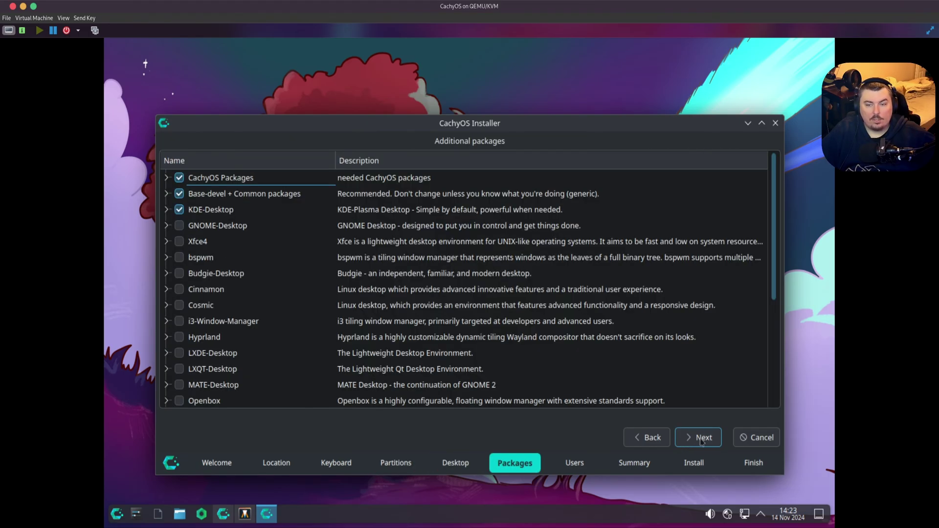
scroll(191, 313, "down", 3)
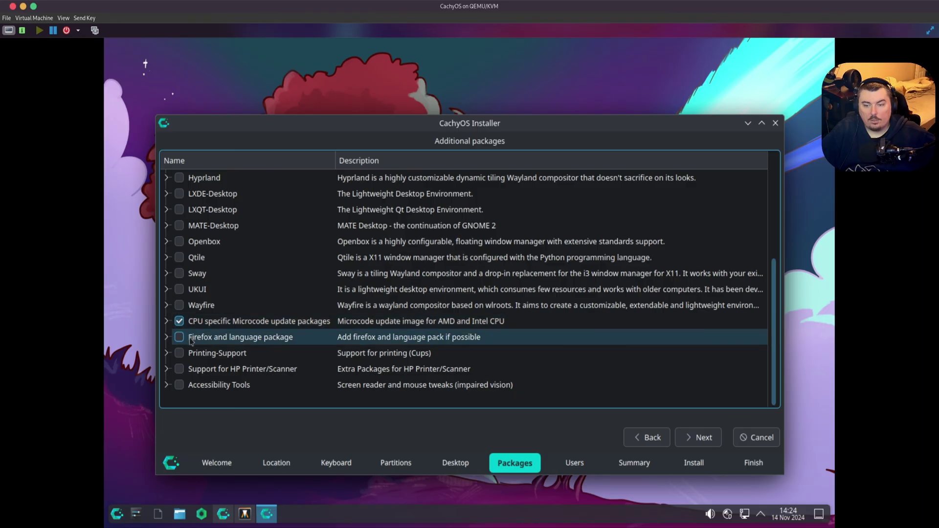
left_click(687, 439)
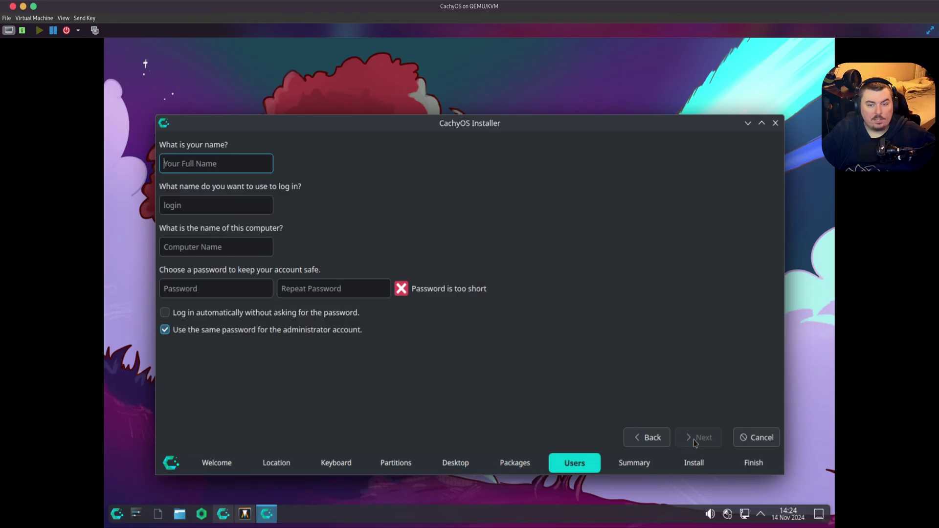
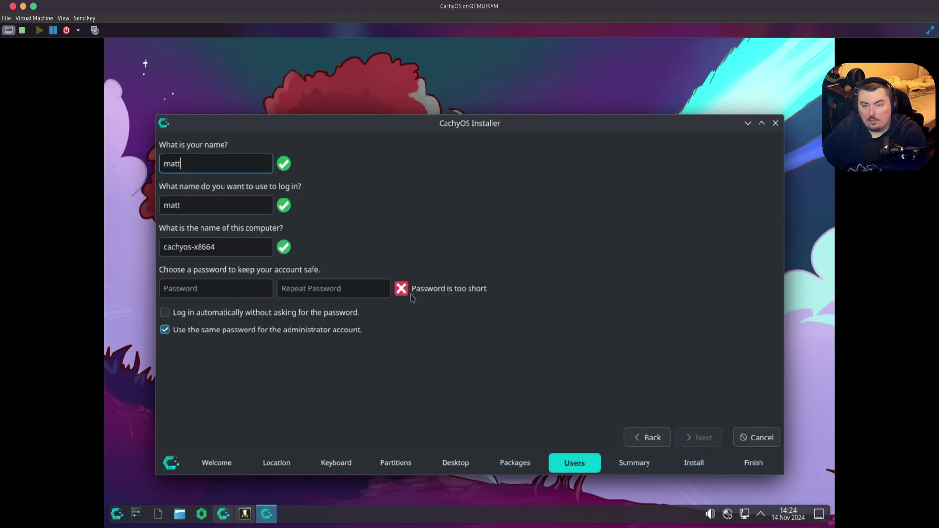
- Fill in the user name and matching password, keep hostname cachyos-x8664, and start installing
key("Tab")
key("Tab")
key("Tab")
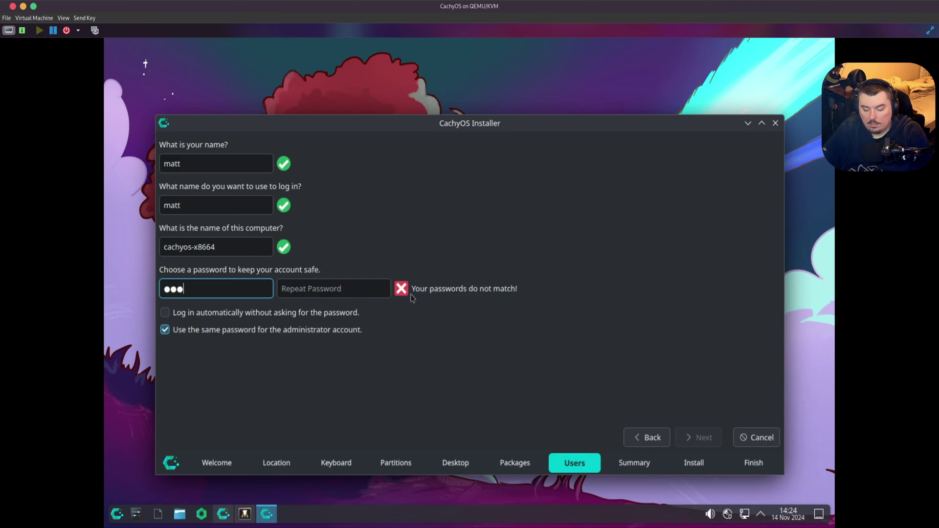
key("Tab")
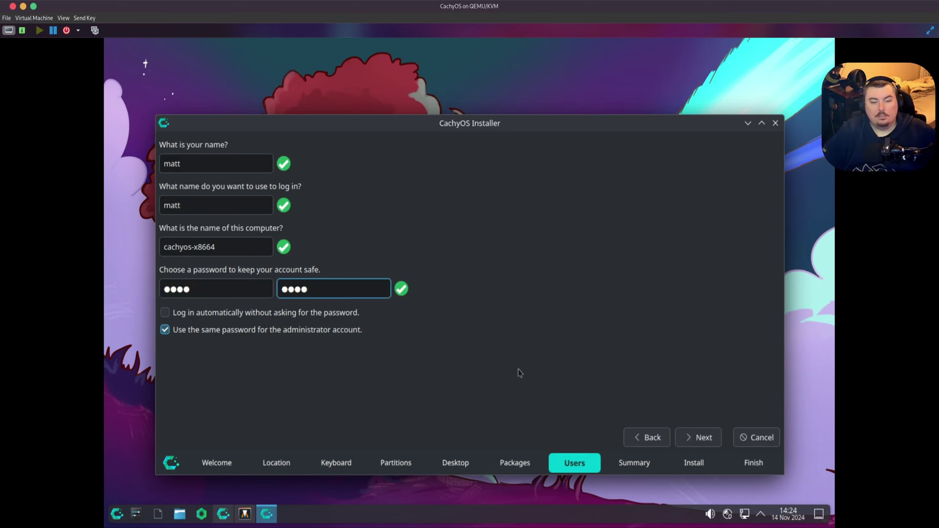
left_click(699, 438)
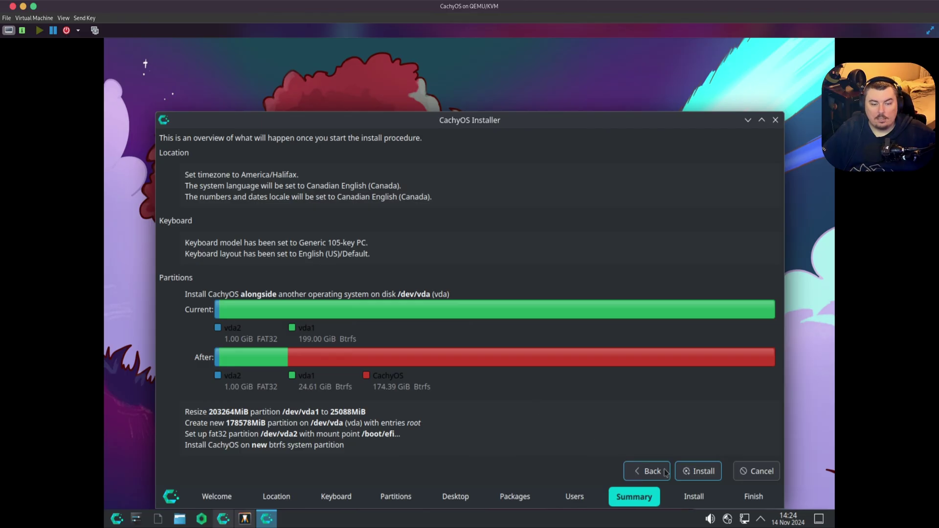
left_click(687, 473)
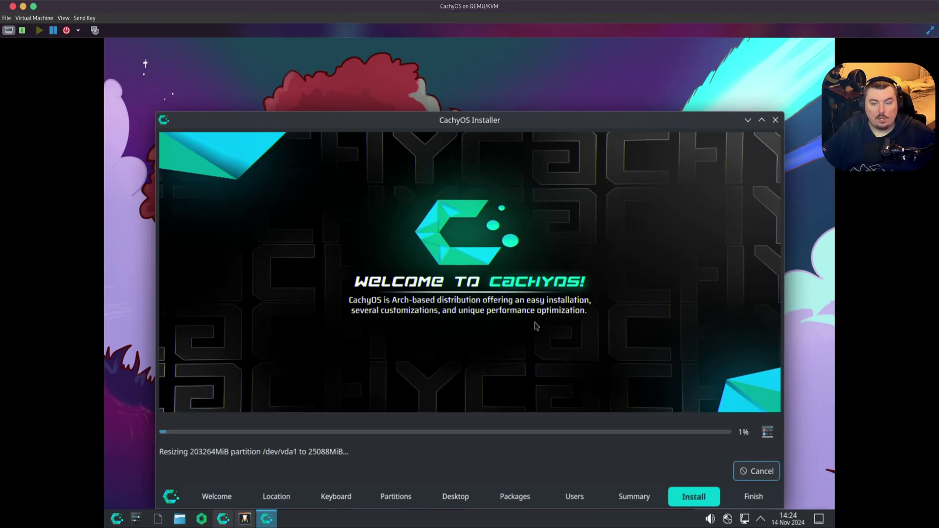
- Release the pointer, power off the installed guest and view Boot Options with VirtIO Disk 1
left_click_drag(430, 132, 451, 78)
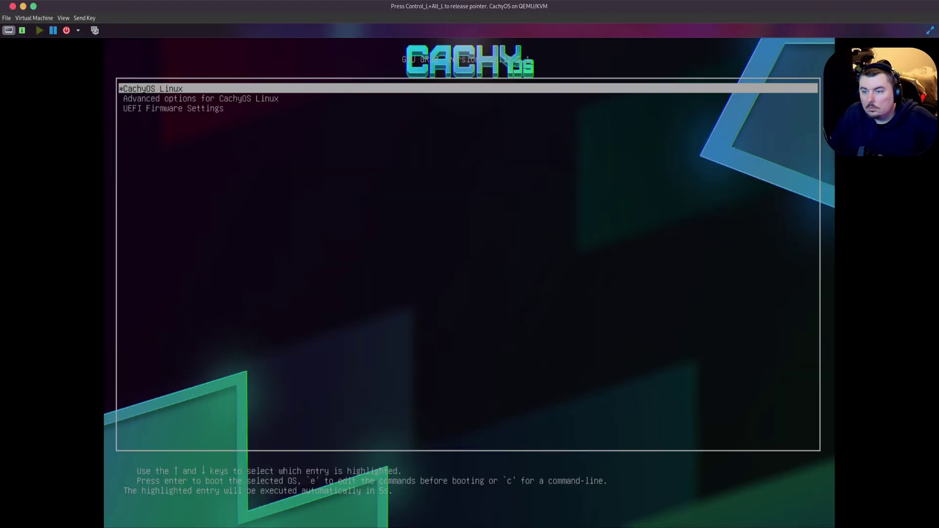
key("Down")
key("Return")
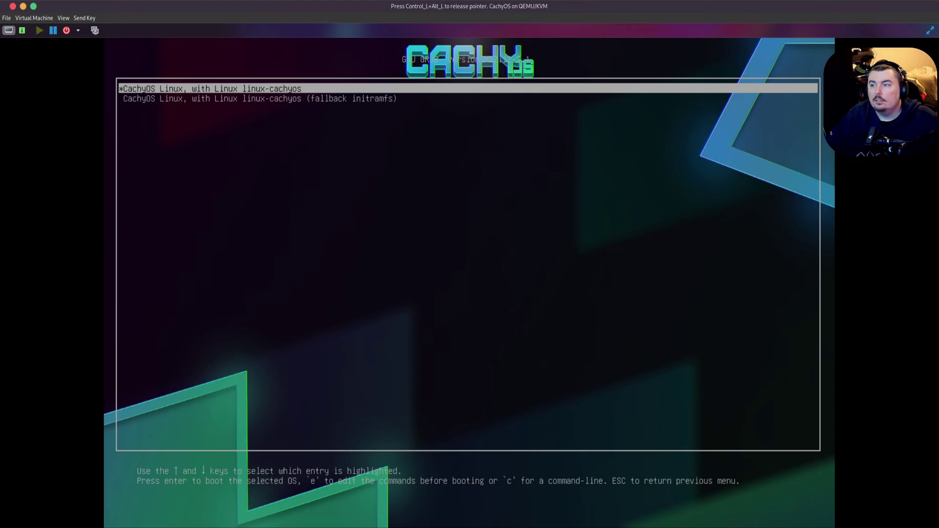
key("ctrl+alt")
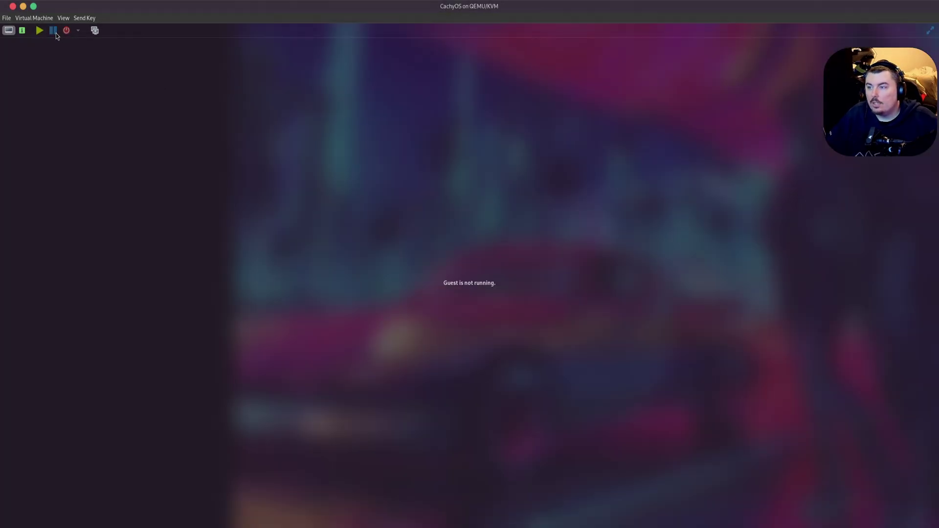
left_click(22, 30)
- Enable and apply the firmware boot menu, then return to the console to boot from disk
left_click(93, 98)
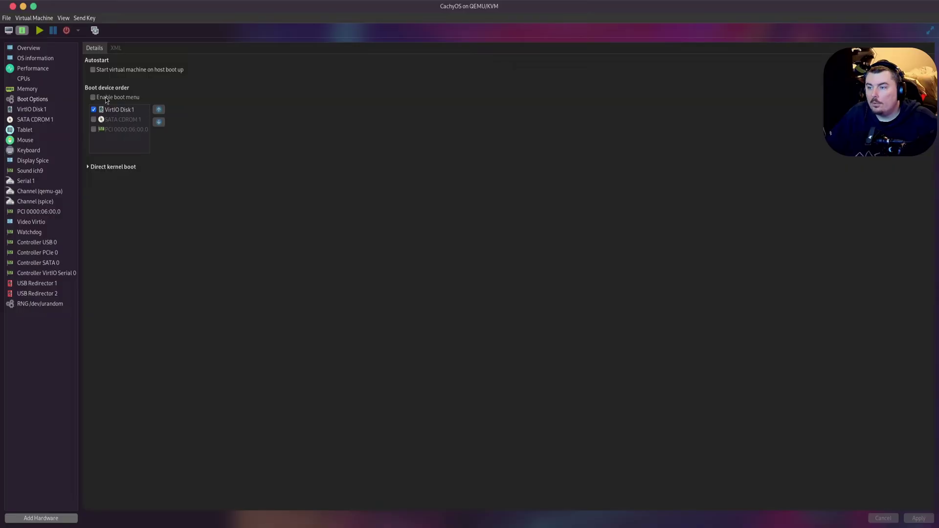
left_click(919, 518)
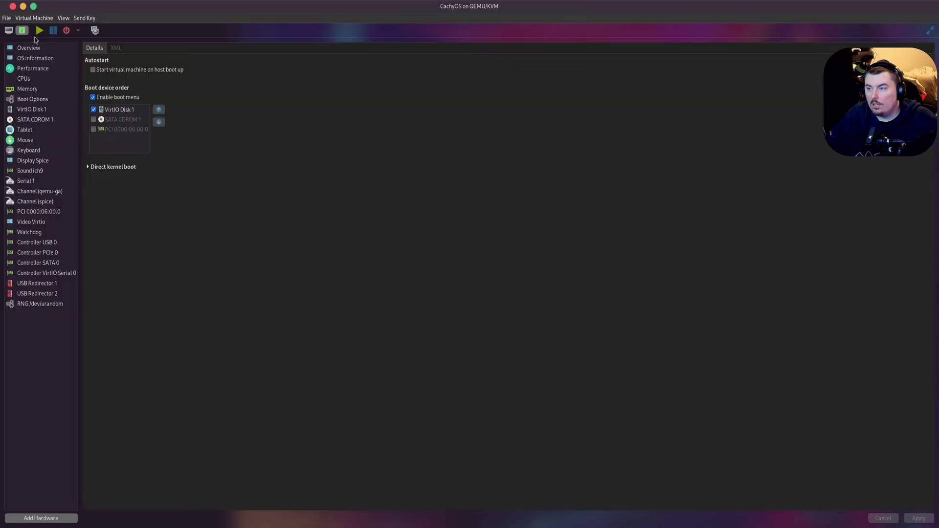
left_click(8, 31)
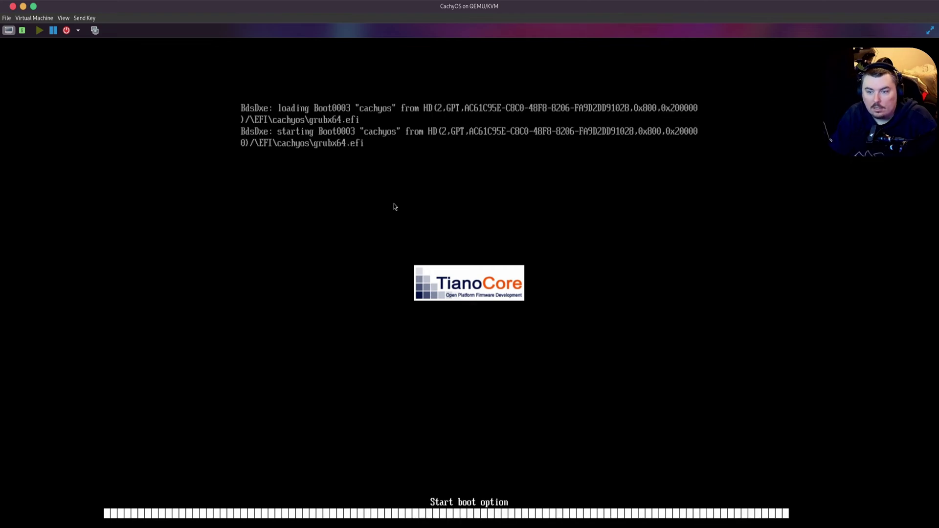
- Restart the guest with Ctrl+Alt+Delete and select CachyOS Linux in the GRUB menu
key("Down")
key("Up")
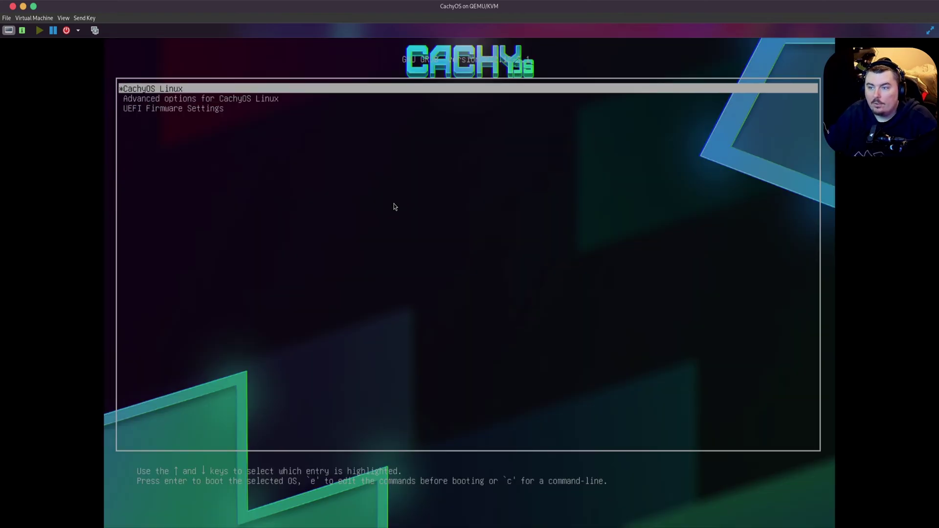
left_click(394, 204)
key("ctrl+alt+Delete")
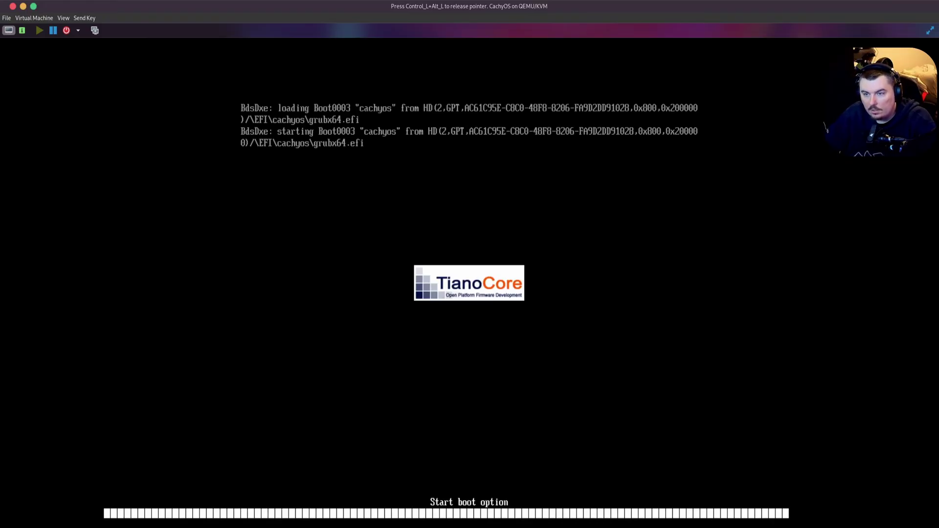
key("ctrl+alt")
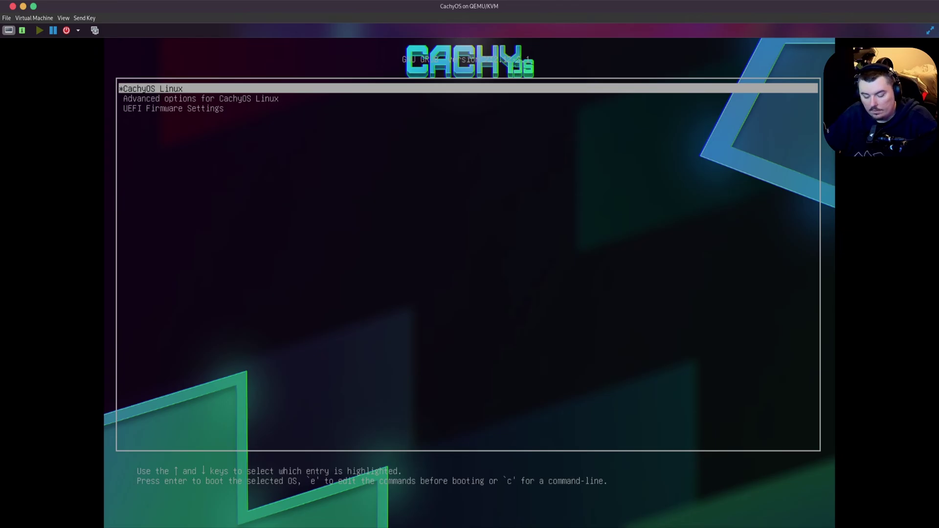
key("Return")
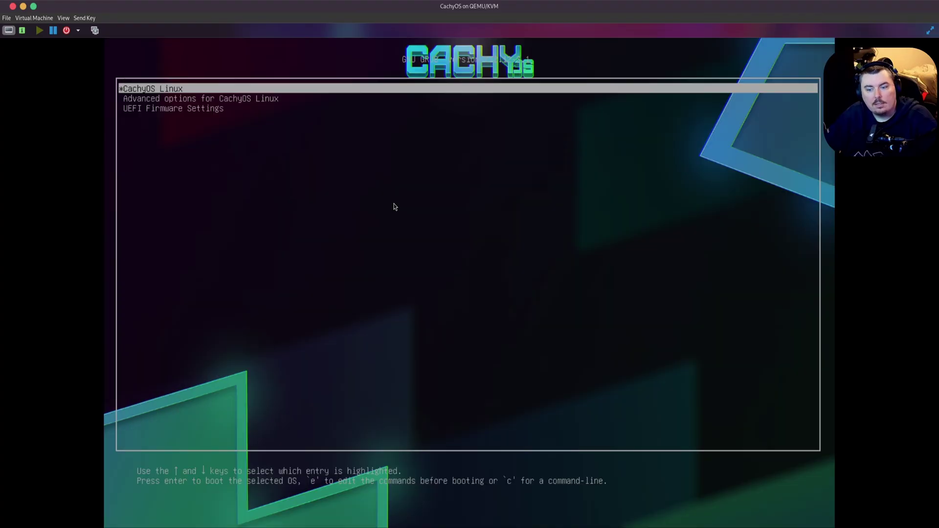
key("Down")
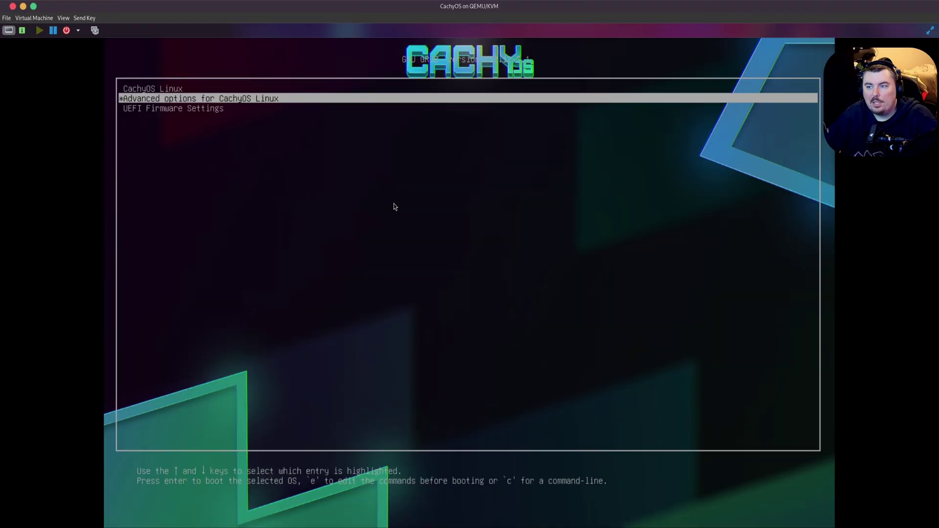
key("Up")
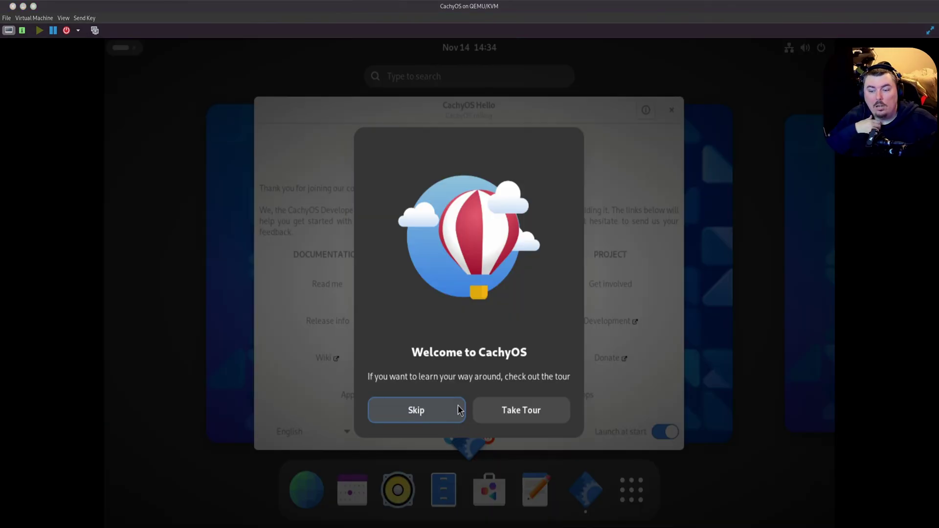
- Skip the GNOME tour, leave the overview, and show CachyOS Hello's Apps/Tweaks page
left_click(458, 407)
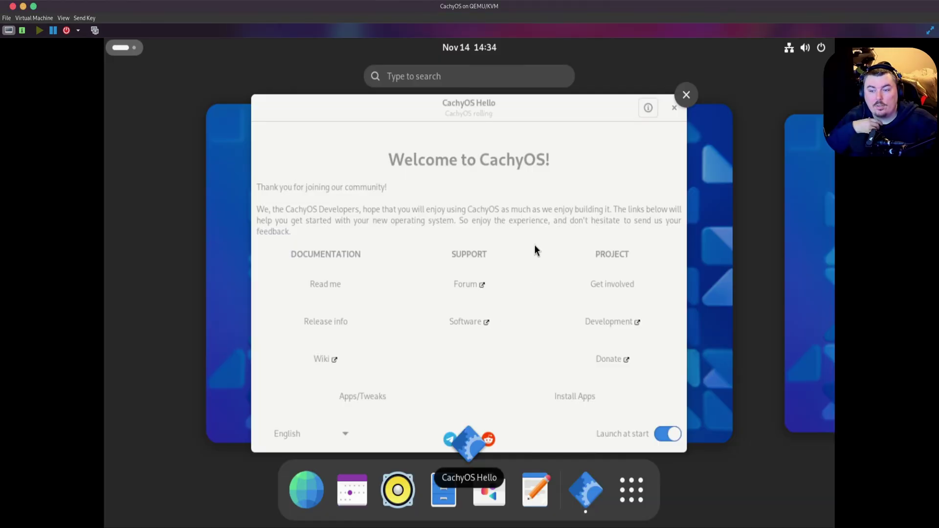
left_click(485, 120)
mouse_move(468, 105)
left_mouse_down()
mouse_move(484, 109)
mouse_move(467, 122)
left_mouse_up()
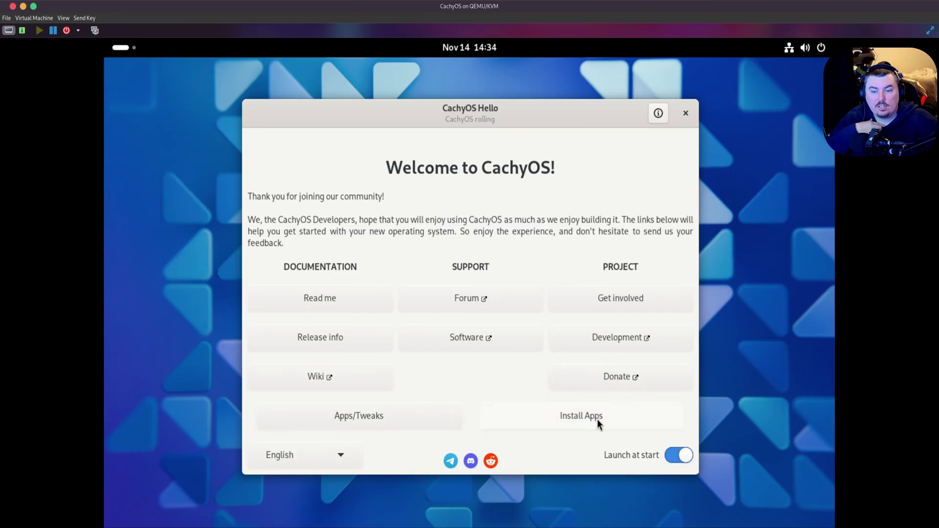
left_click(352, 422)
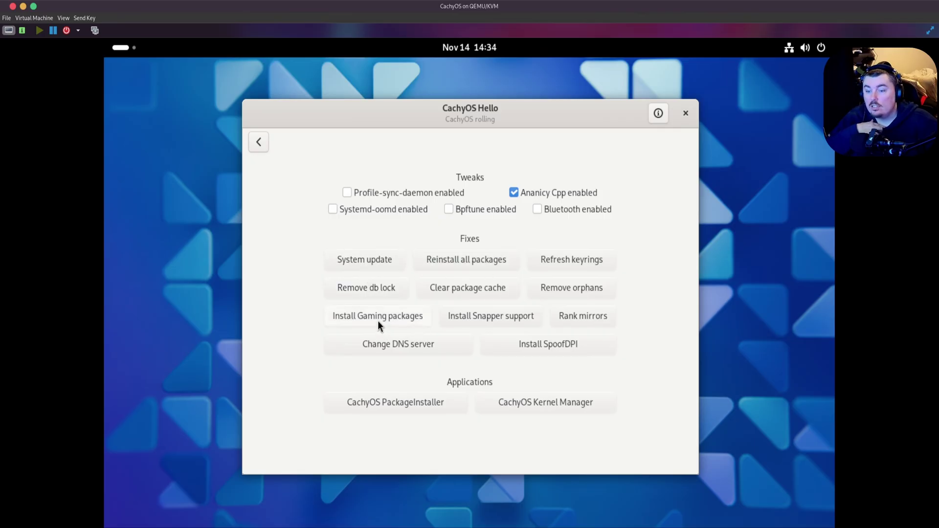
- Start ranking the package mirrors, authenticating with the account password
left_click(579, 317)
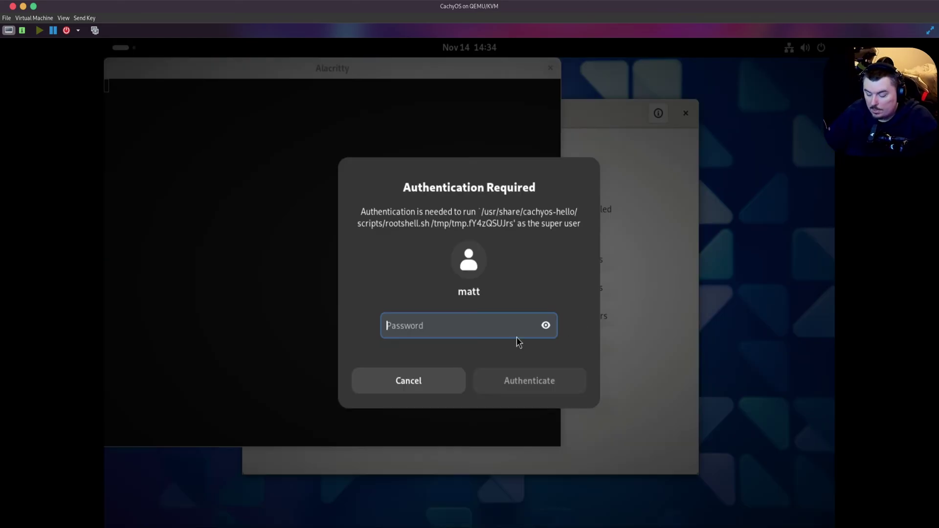
type("••••")
key("Return")
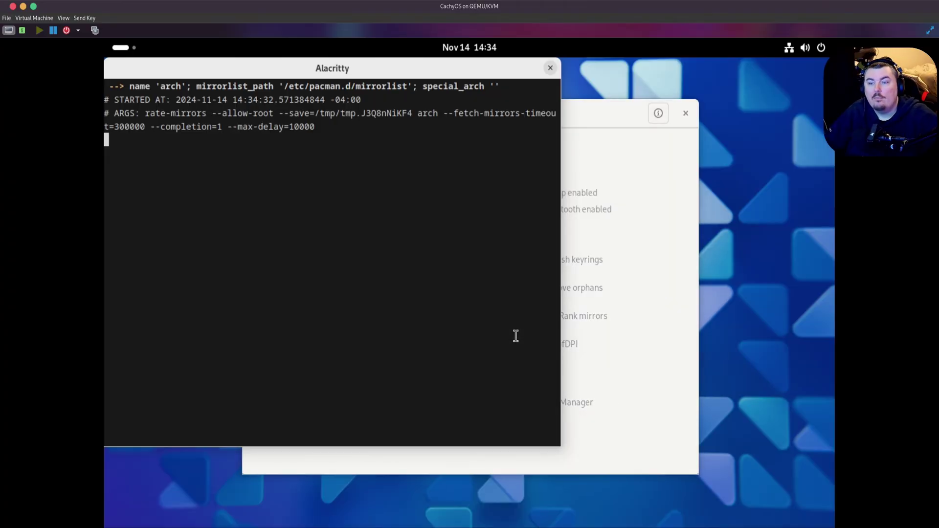
left_click_drag(319, 79, 475, 109)
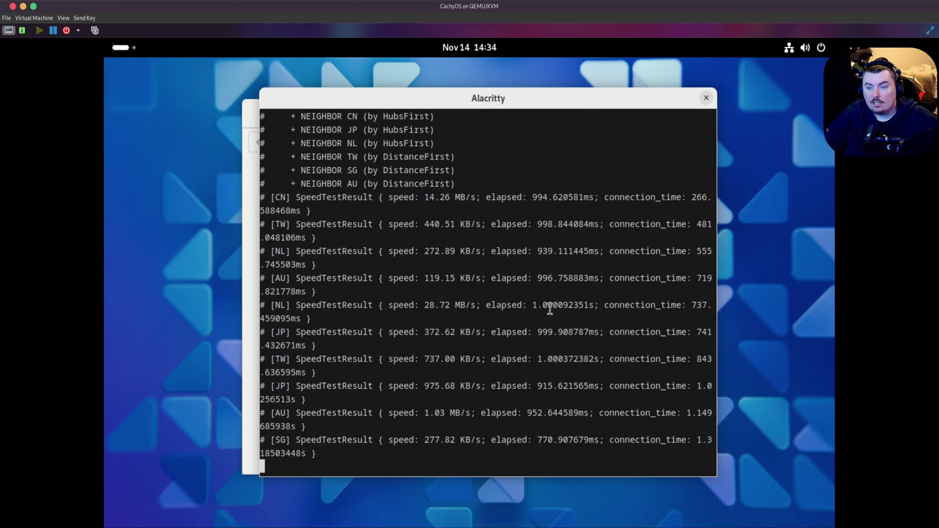
- Review the ranking results saved to /etc/pacman.d/cachyos-mirrorlist and close the terminal
scroll(551, 309, "up", 6)
scroll(551, 309, "up", 7)
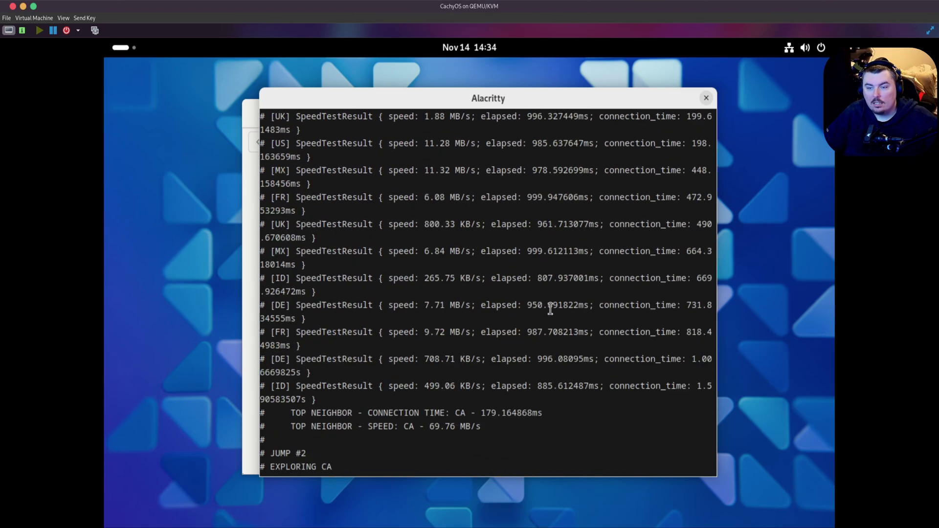
scroll(552, 316, "down", 7)
scroll(553, 316, "down", 11)
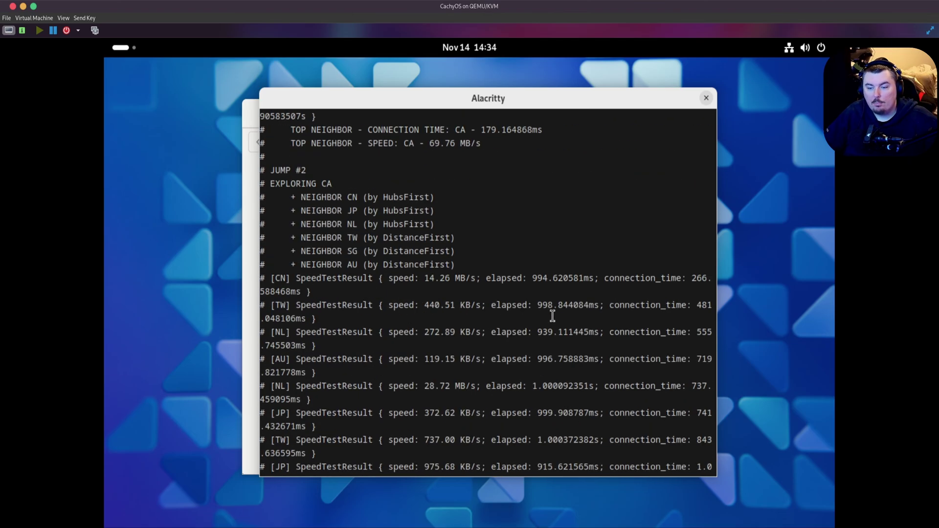
scroll(553, 316, "up", 4)
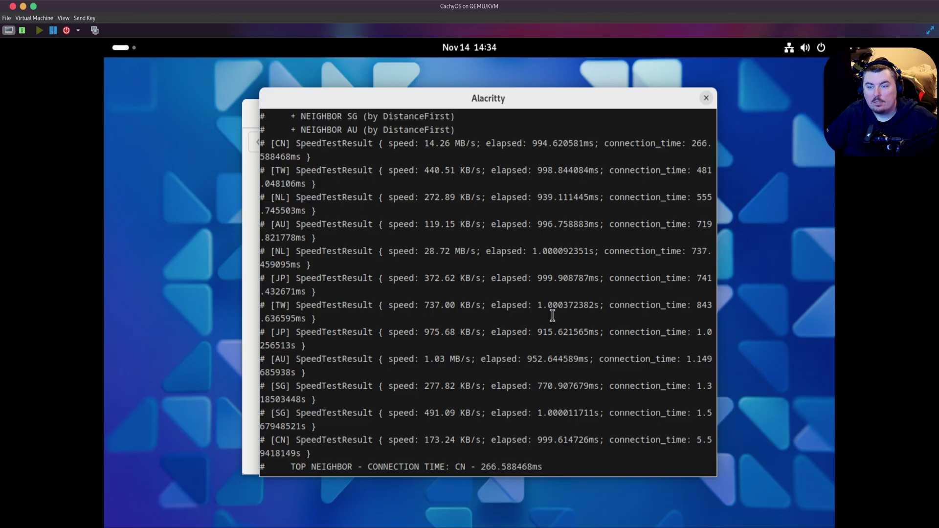
scroll(553, 316, "down", 12)
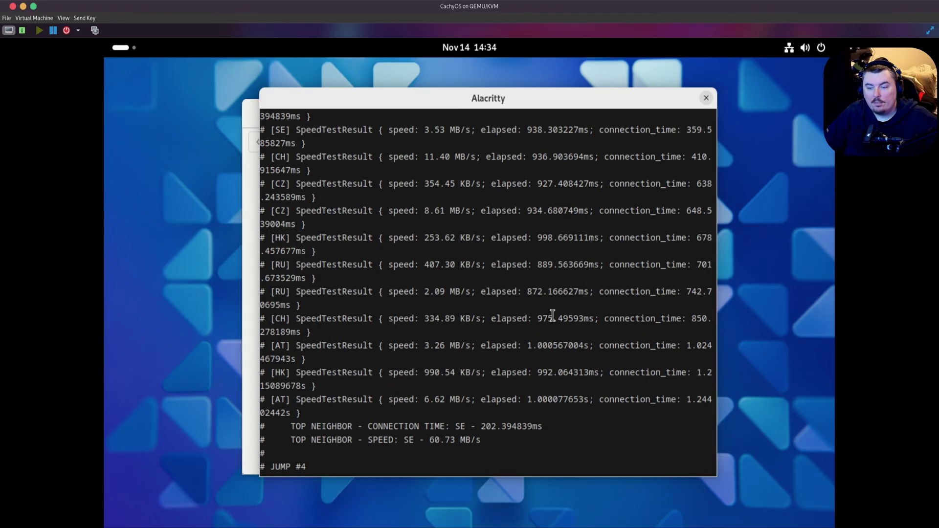
scroll(552, 315, "up", 2)
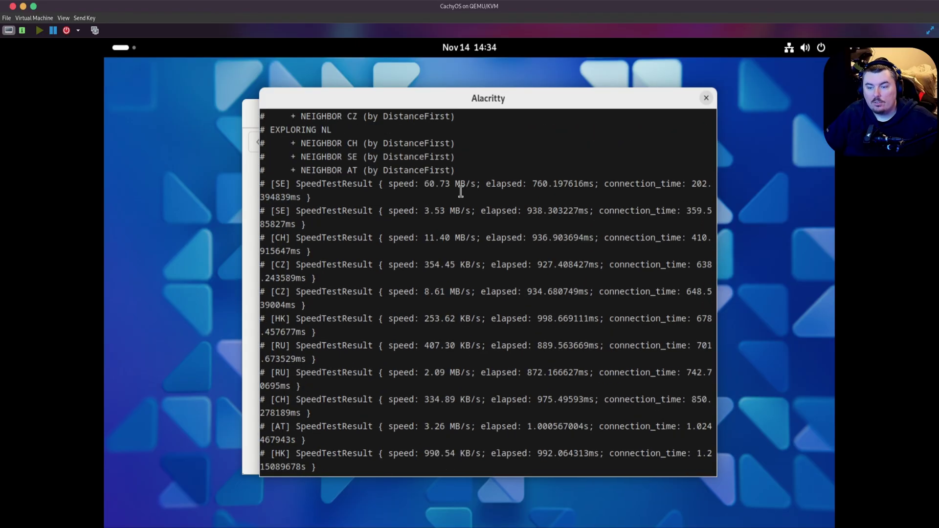
scroll(495, 364, "down", 1)
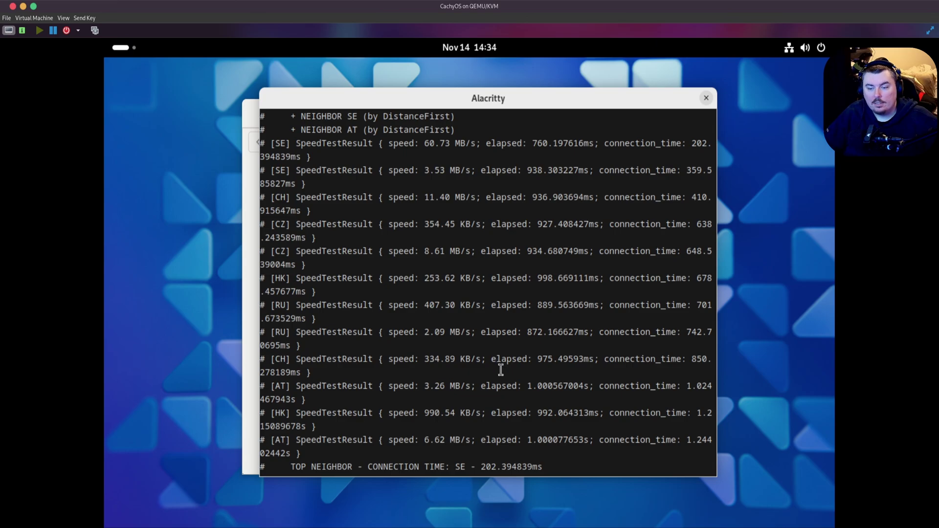
scroll(498, 367, "down", 11)
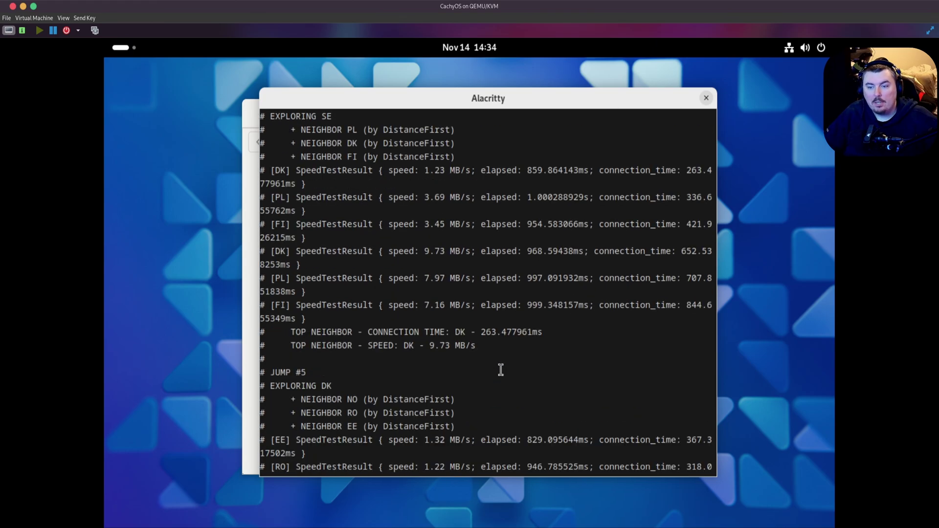
scroll(501, 370, "down", 6)
scroll(501, 370, "down", 6)
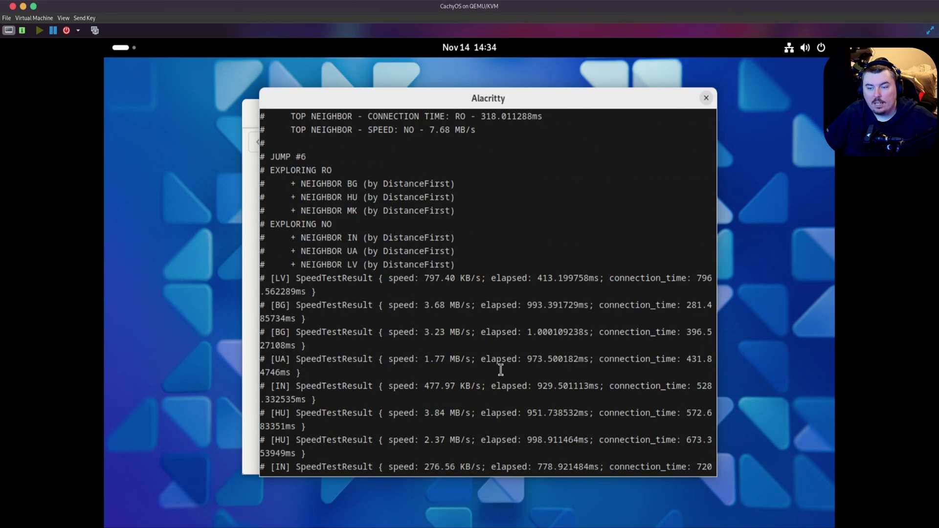
scroll(501, 370, "down", 3)
scroll(501, 370, "down", 6)
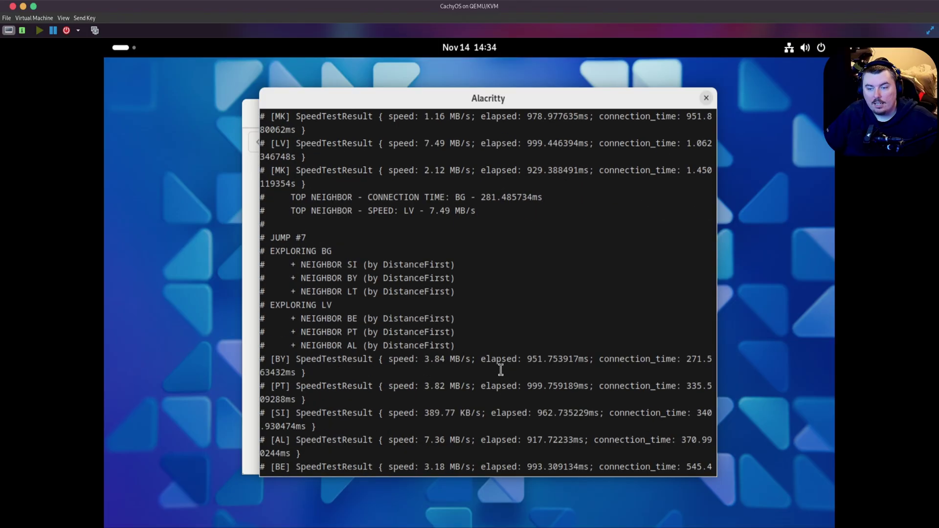
scroll(501, 369, "down", 7)
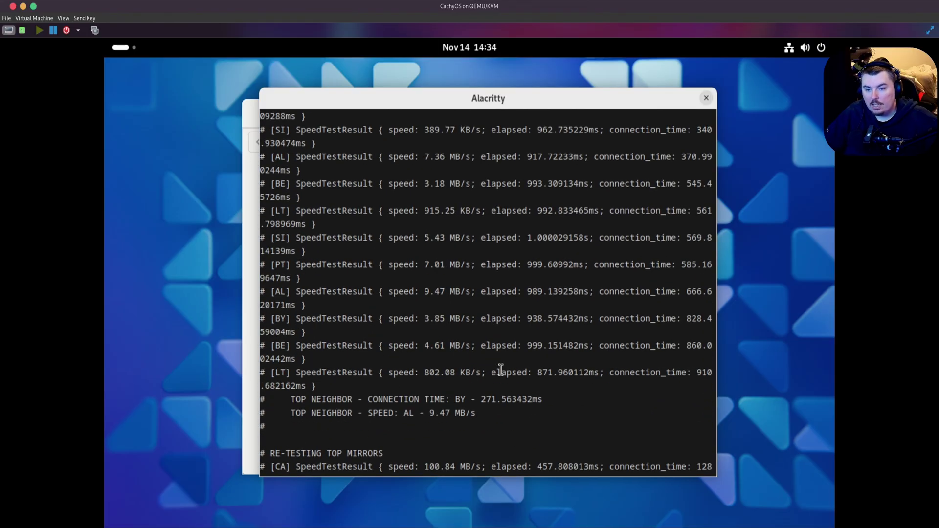
scroll(501, 370, "up", 1)
scroll(500, 368, "up", 1)
scroll(500, 368, "down", 4)
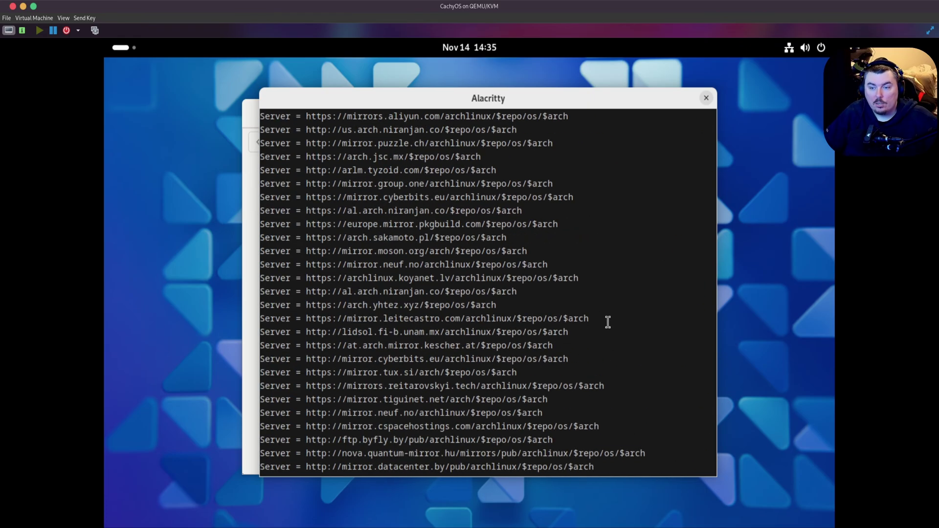
scroll(608, 322, "up", 20)
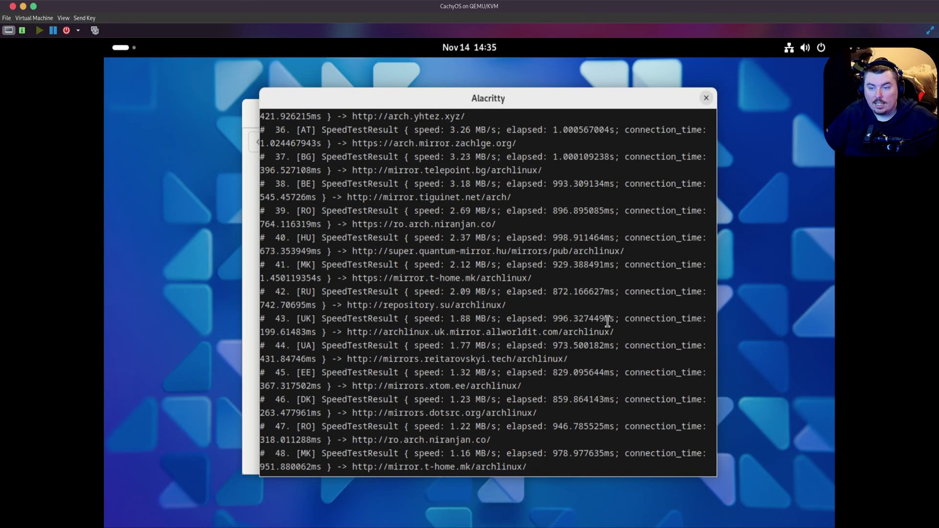
scroll(606, 318, "up", 17)
scroll(606, 316, "down", 5)
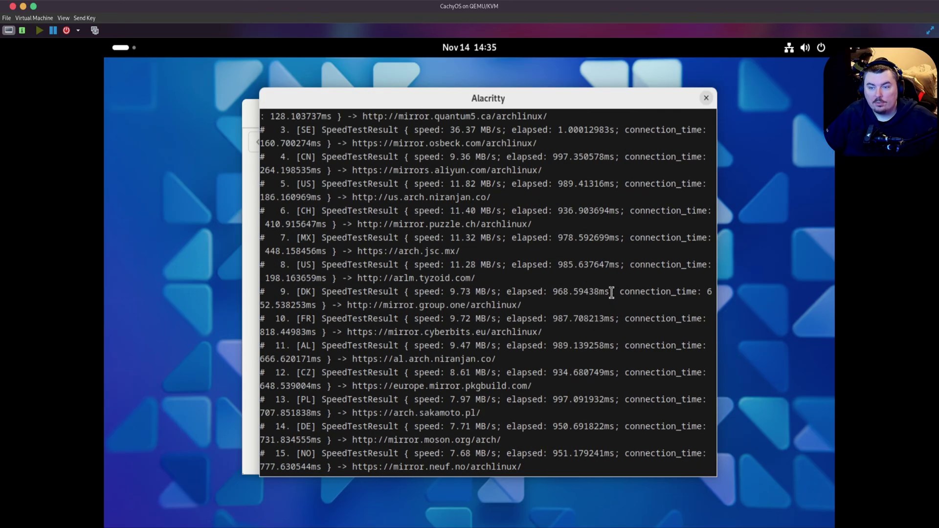
scroll(610, 291, "up", 11)
scroll(522, 403, "up", 1)
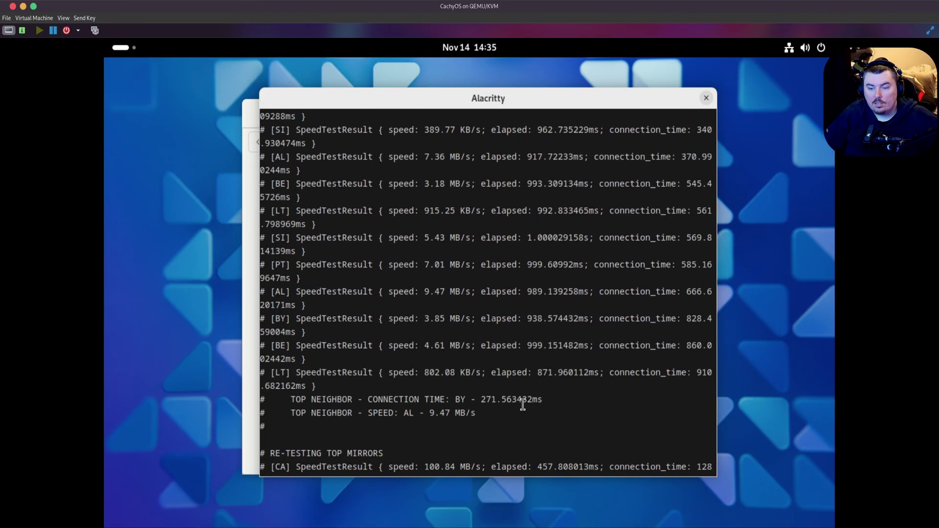
scroll(515, 391, "down", 3)
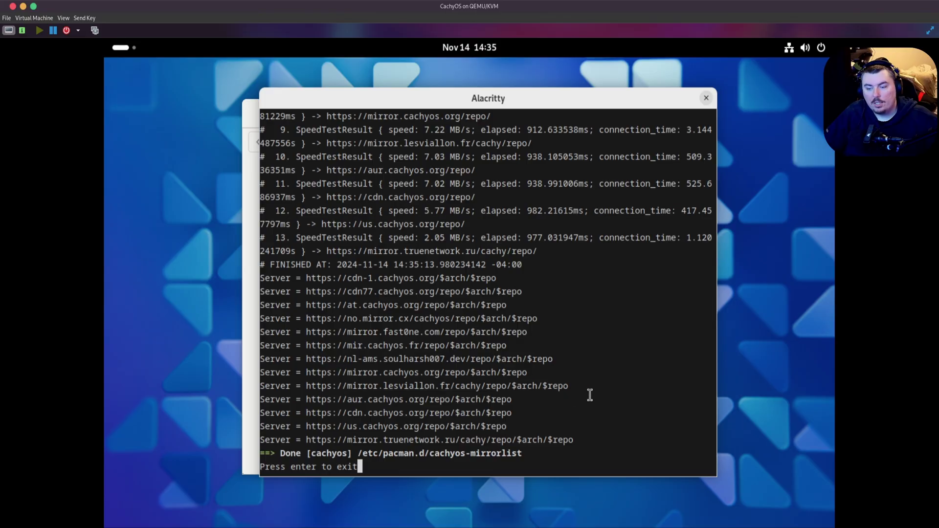
key("Return")
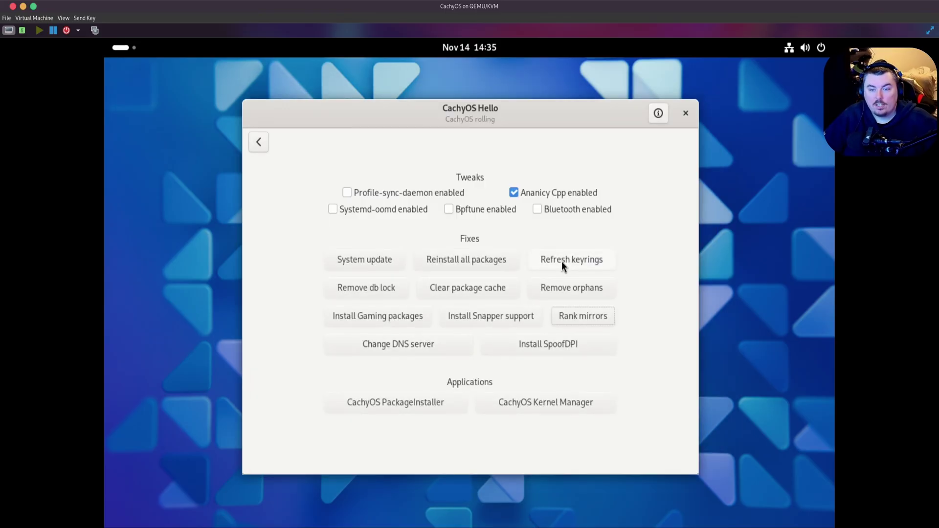
- Run a full system update with the account password and close the terminal reporting nothing to do
left_click(366, 259)
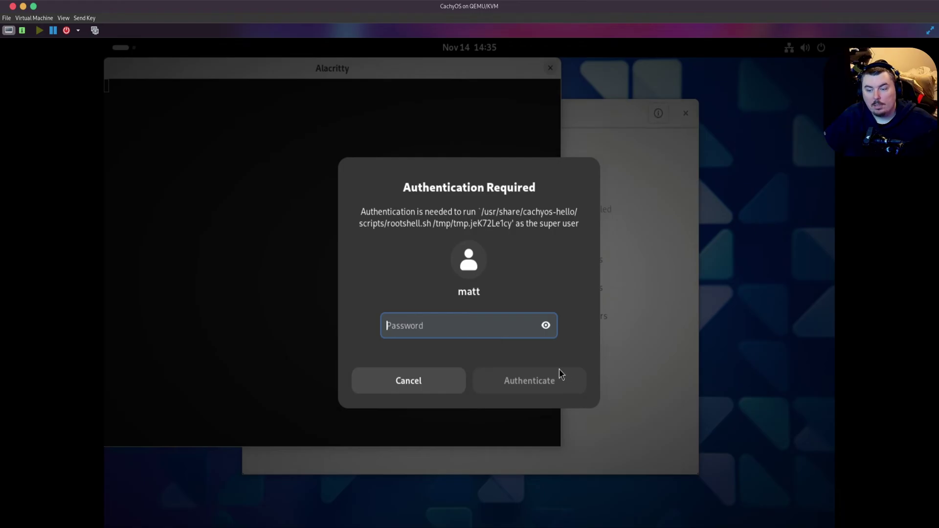
type("****")
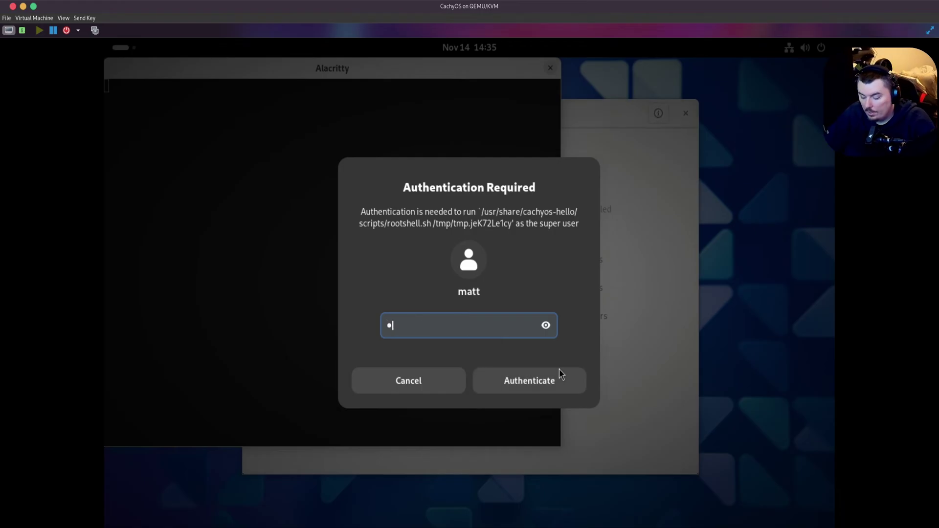
key("Return")
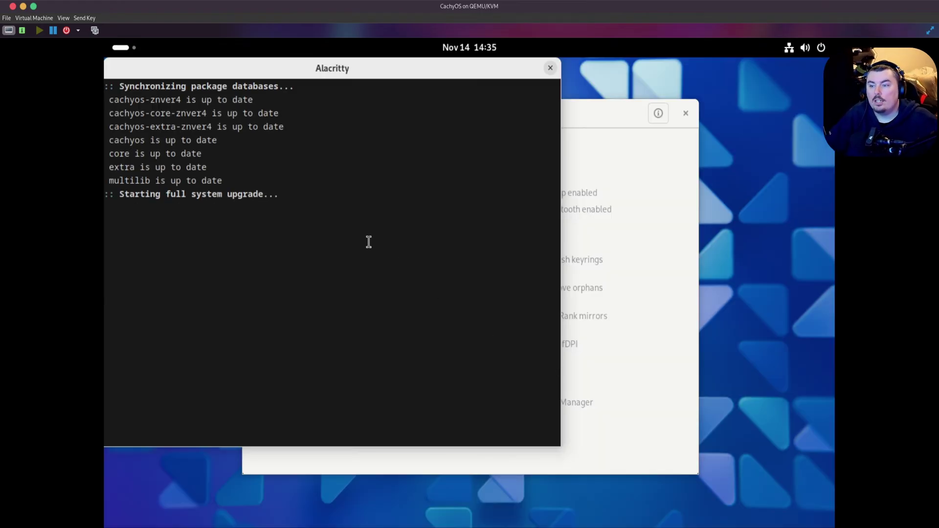
key("Return")
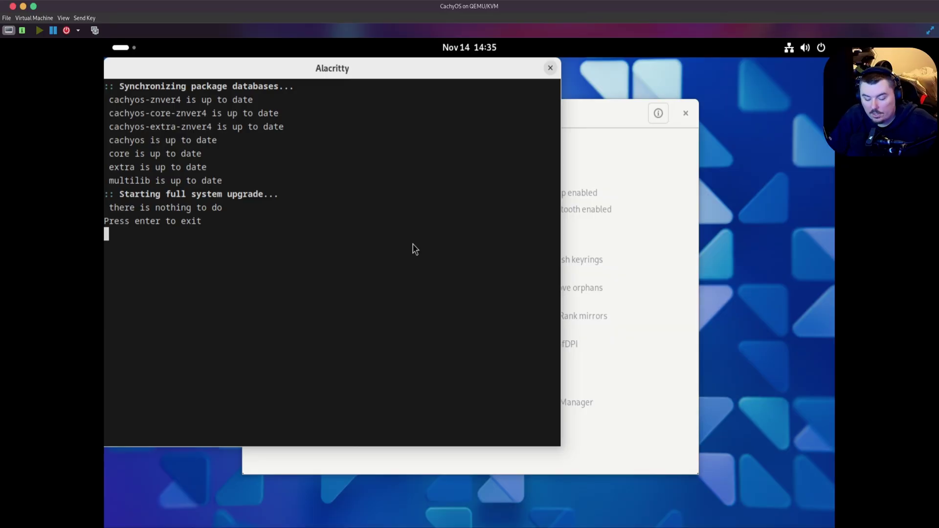
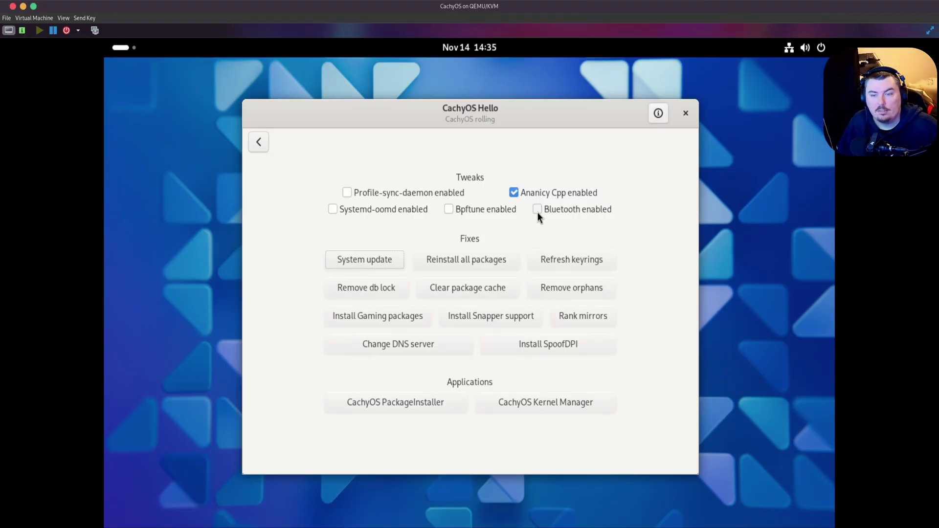
- From the welcome page, open Install Apps and peek into Browsers, E-mail and Office Suites
left_click(263, 142)
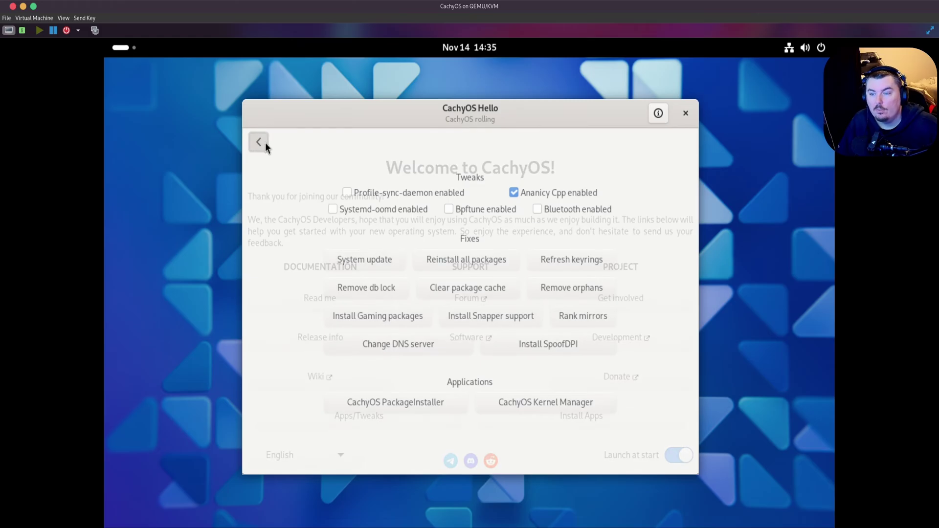
left_click(587, 415)
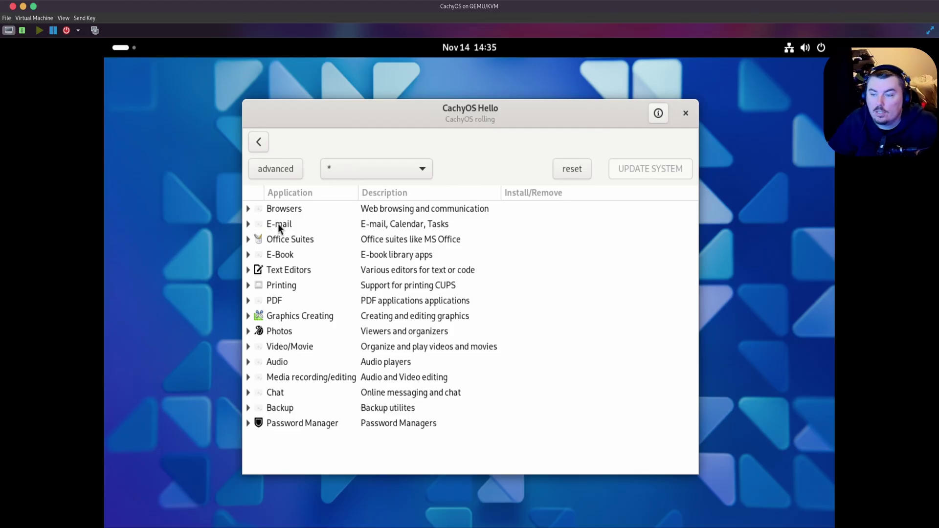
left_click(247, 208)
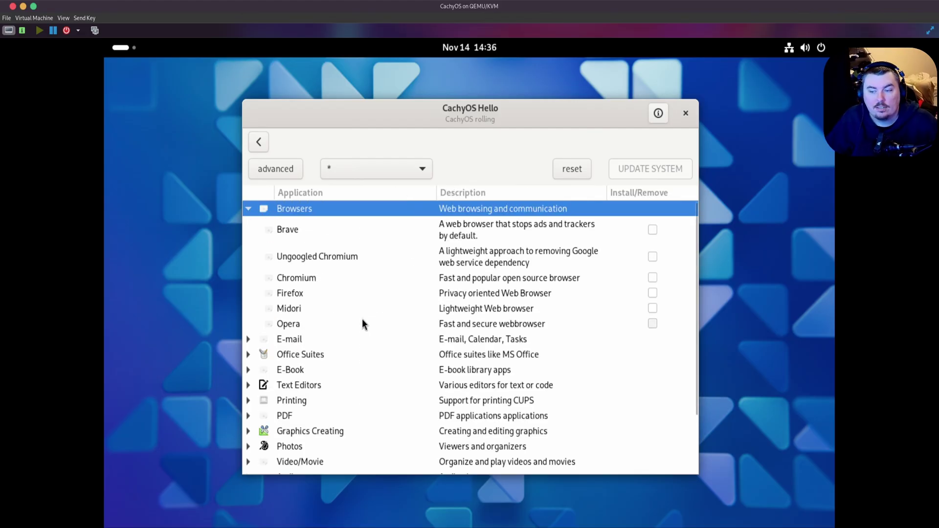
left_click(247, 208)
left_click(248, 224)
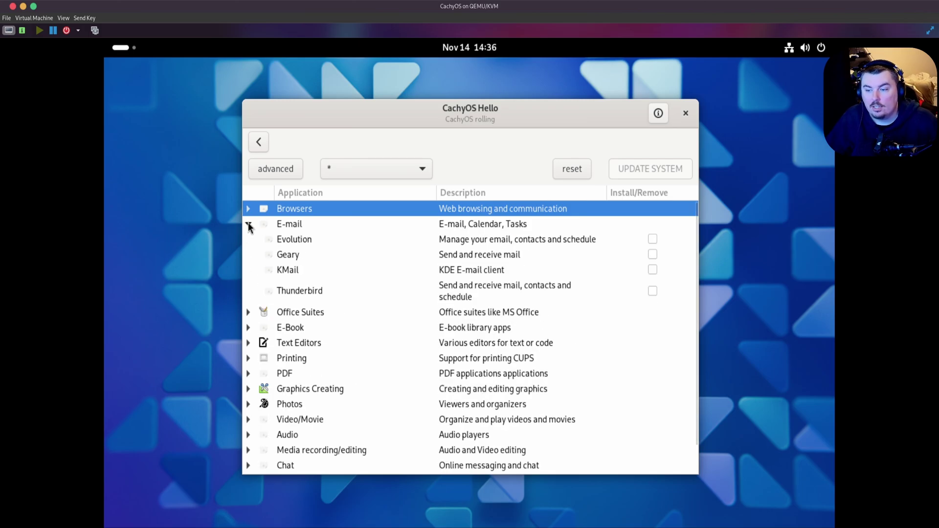
left_click(248, 225)
left_click(249, 240)
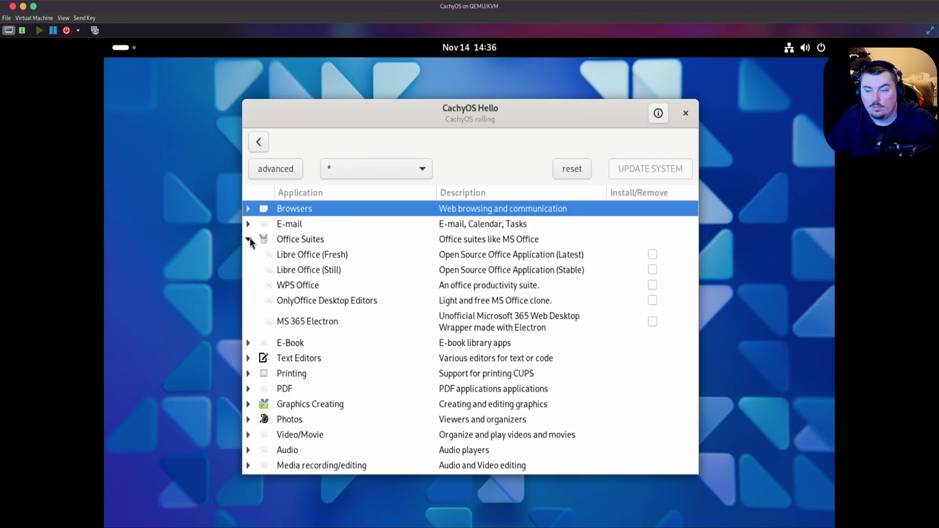
left_click(249, 240)
- Expand and collapse the E-Book, Text Editors, Media recording/editing and Password Manager categories
left_click(249, 256)
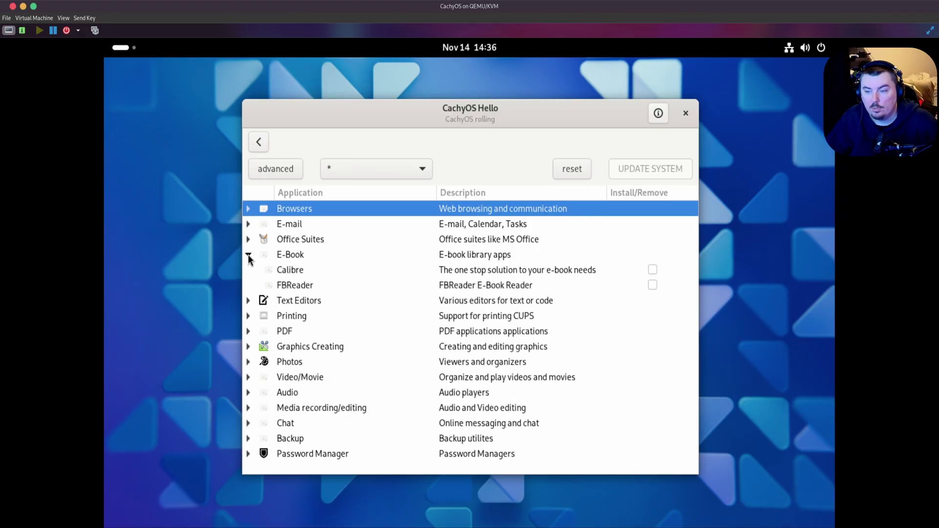
left_click(248, 255)
left_click(248, 270)
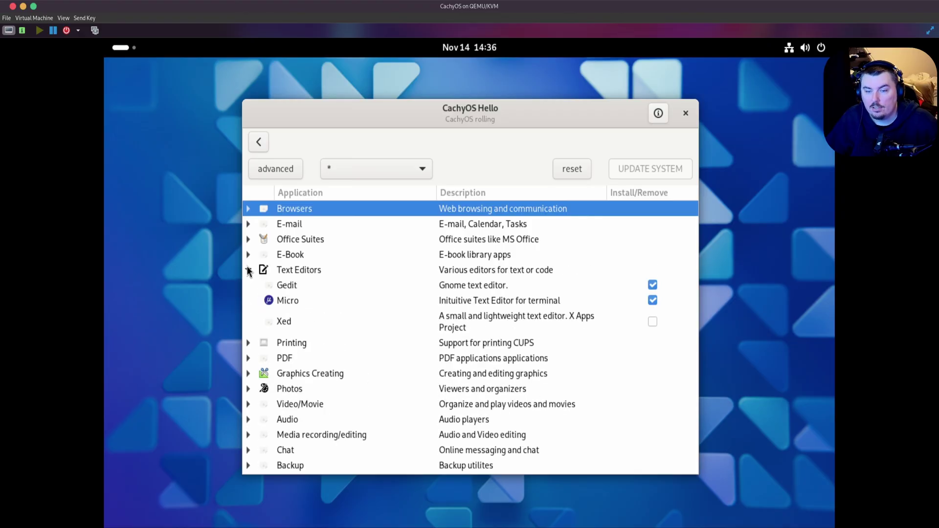
left_click(248, 270)
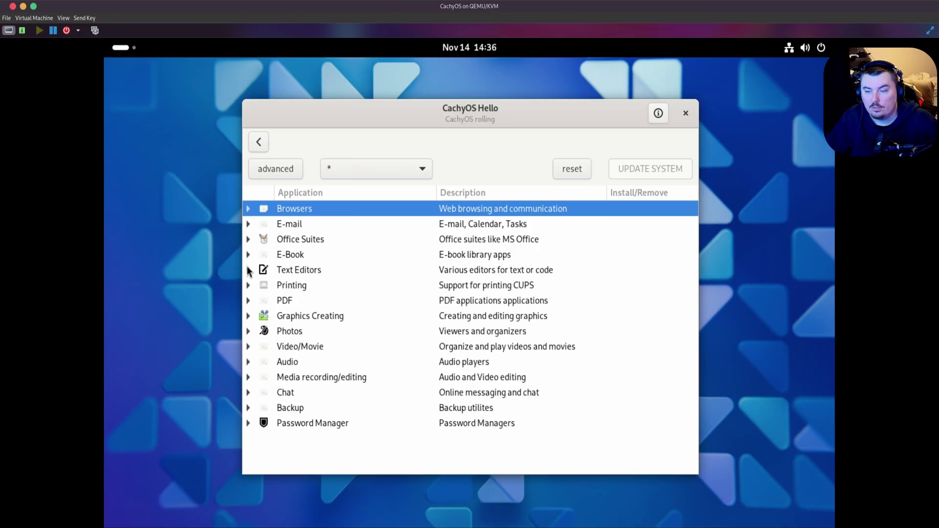
left_click(248, 377)
scroll(284, 372, "down", 3)
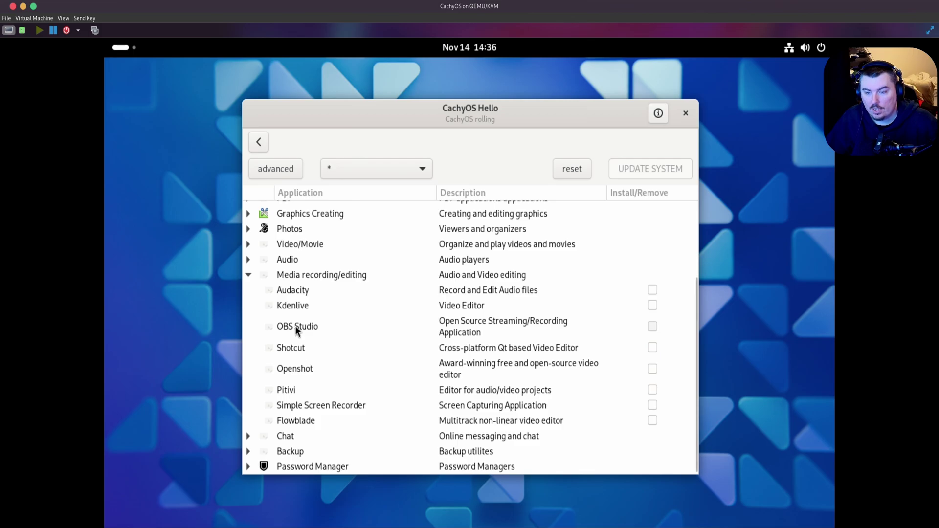
left_click(249, 275)
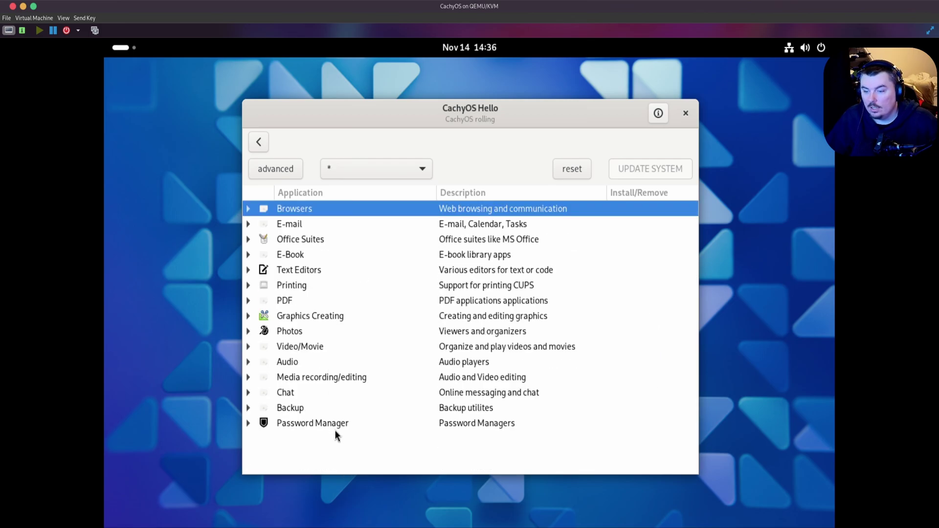
left_click(249, 423)
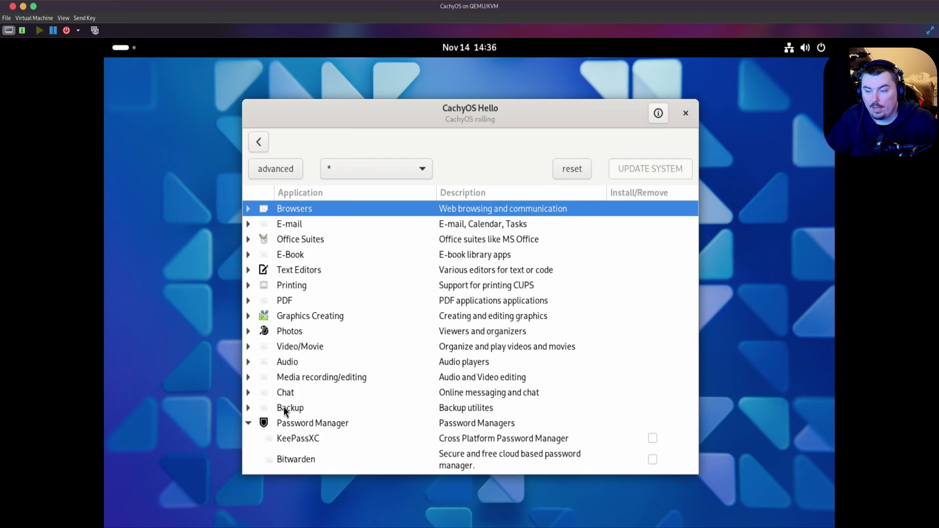
- Back on the welcome page, disable Launch at start, close CachyOS Hello and show Activities
left_click(259, 145)
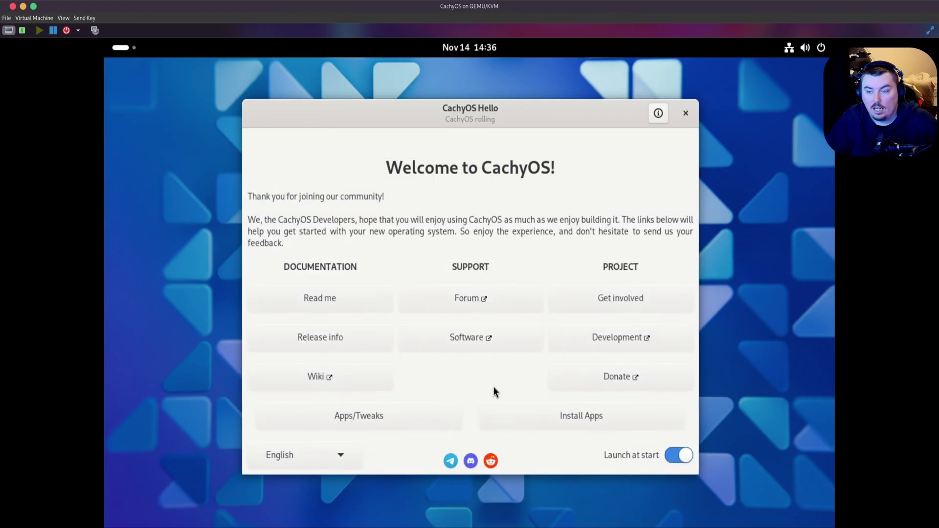
left_click(682, 455)
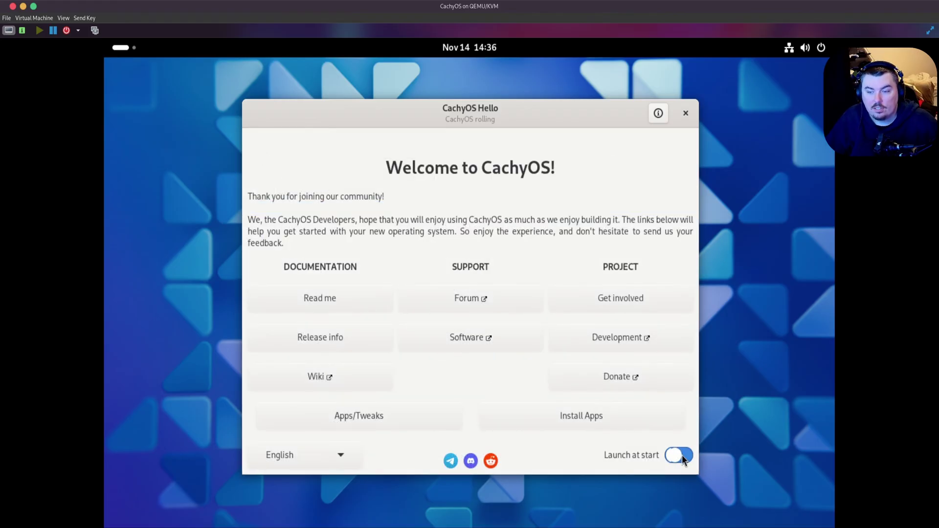
left_click(682, 119)
left_click(120, 48)
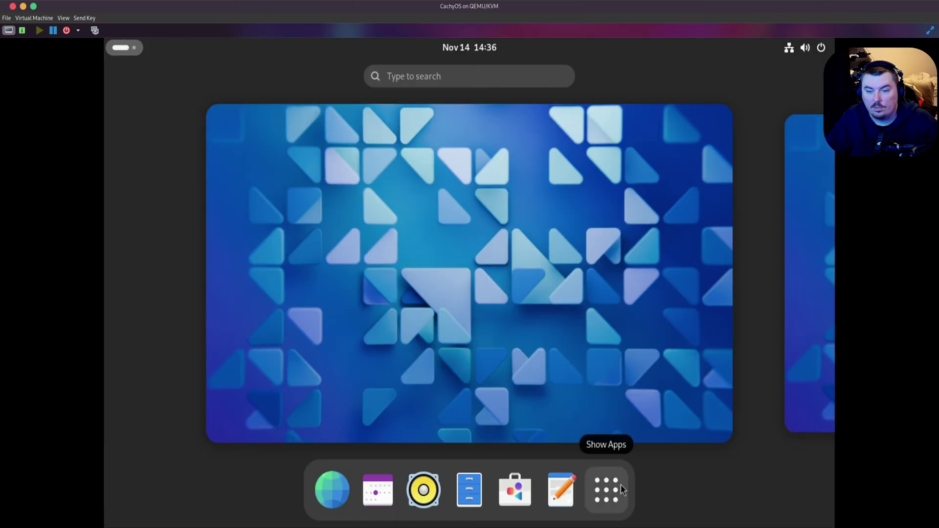
- In the app grid, group Contacts, Weather, Clocks, Maps, Avahi SSH, Videos, Calculator, Avahi VNC, gedit, Document Scanner and Settings
left_click(620, 486)
scroll(700, 426, "down", 1)
scroll(697, 426, "up", 1)
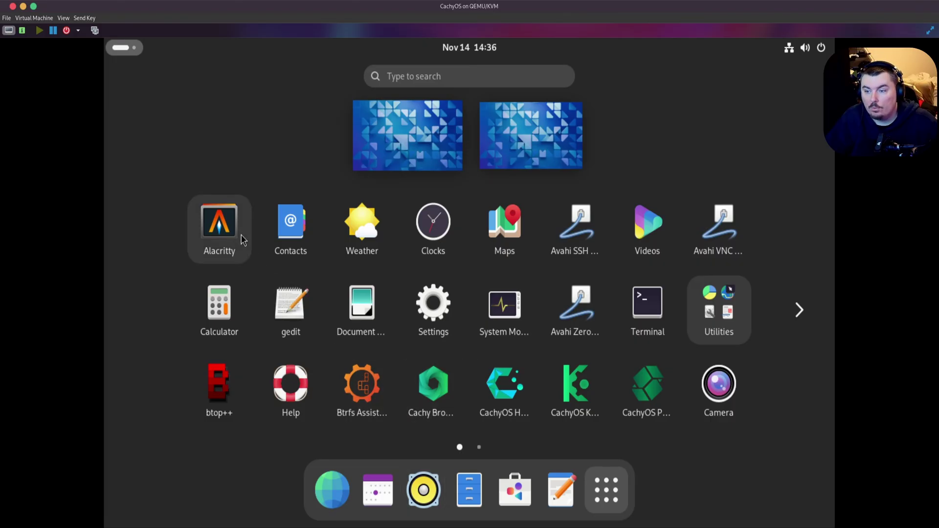
mouse_move(289, 241)
left_mouse_down()
mouse_move(361, 227)
mouse_move(291, 232)
left_mouse_up()
left_click_drag(362, 227, 294, 231)
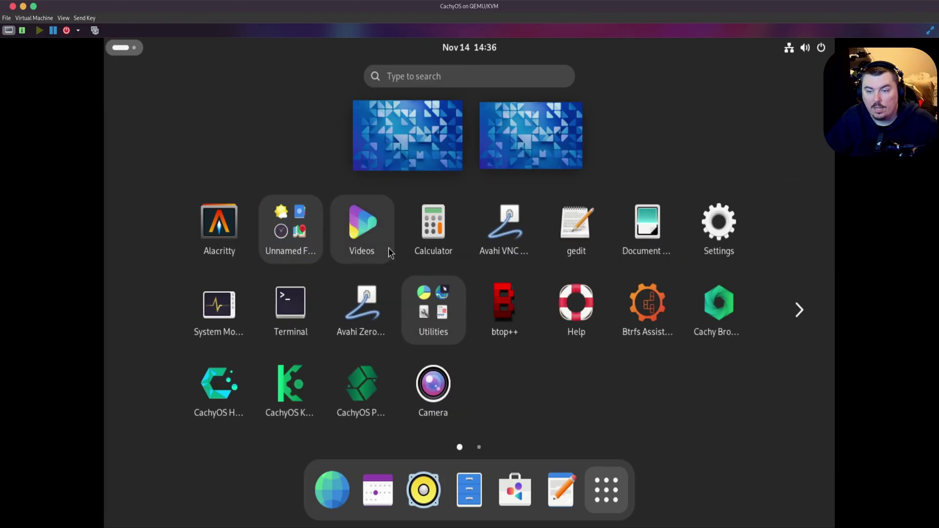
left_click_drag(389, 247, 299, 232)
left_click_drag(377, 233, 297, 233)
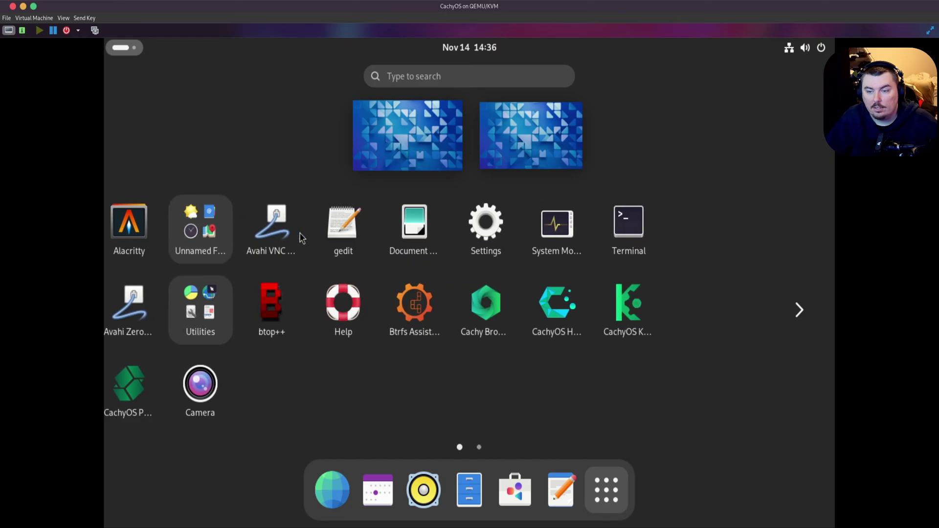
left_click_drag(357, 240, 296, 233)
left_click_drag(432, 223, 296, 233)
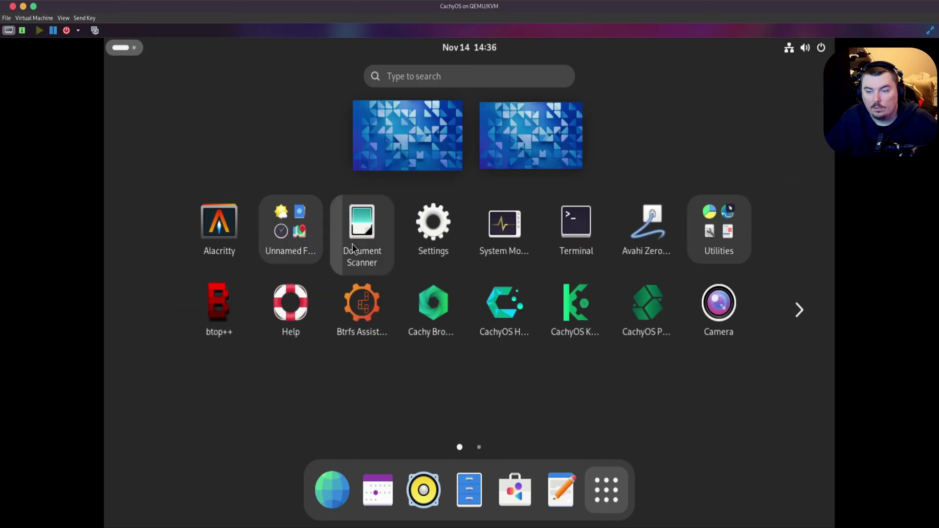
left_click_drag(353, 244, 296, 233)
left_click_drag(354, 230, 296, 233)
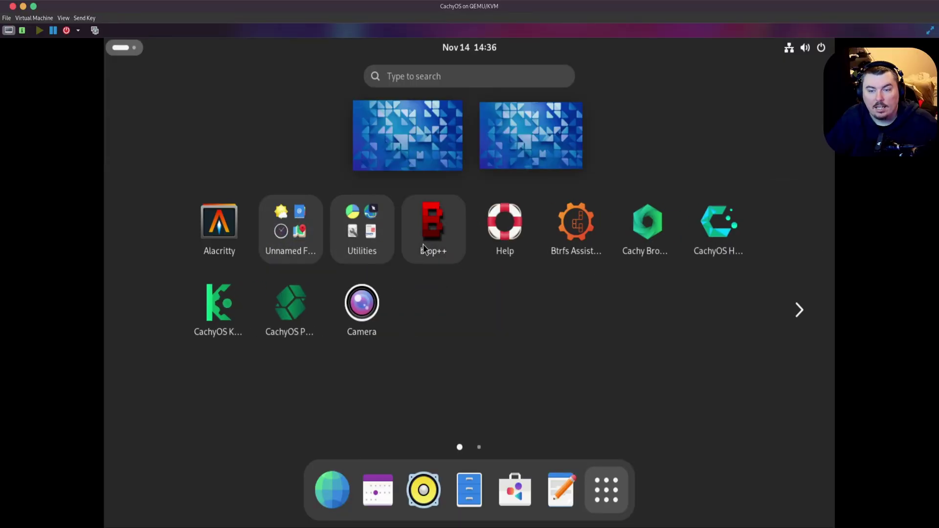
- Move Help to Utilities and Camera to the first folder; start a btop++/Btrfs Assistant folder with Cachy Browser, CachyOS Hello, the package installer
left_click_drag(505, 225, 363, 240)
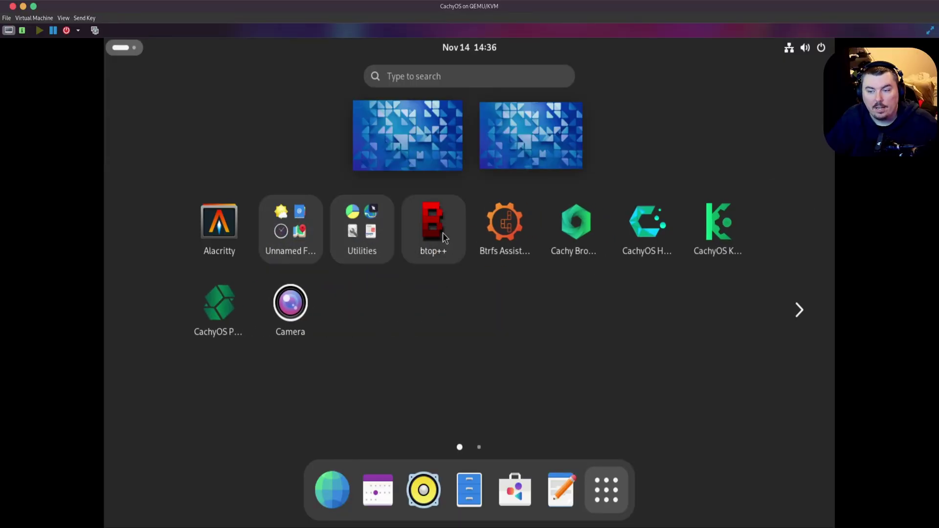
left_click_drag(443, 233, 477, 233)
left_click_drag(247, 300, 286, 251)
left_click_drag(505, 222, 443, 229)
left_click_drag(505, 223, 433, 230)
left_click_drag(219, 223, 380, 234)
- Build a folder of Extensions, Eye of GNOME, Meld, Network Tools, Tour, both Qt V4L2 apps and Power Statistics
scroll(464, 303, "down", 1)
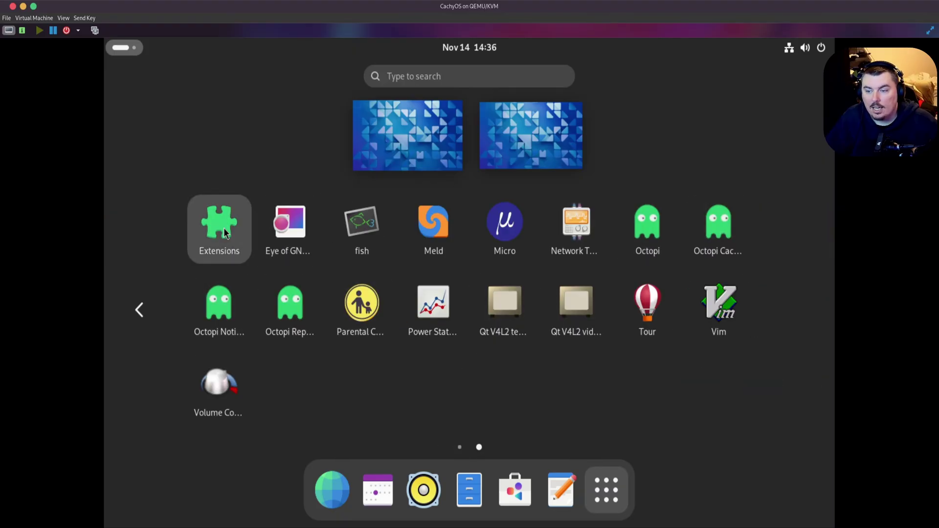
left_click_drag(225, 233, 293, 235)
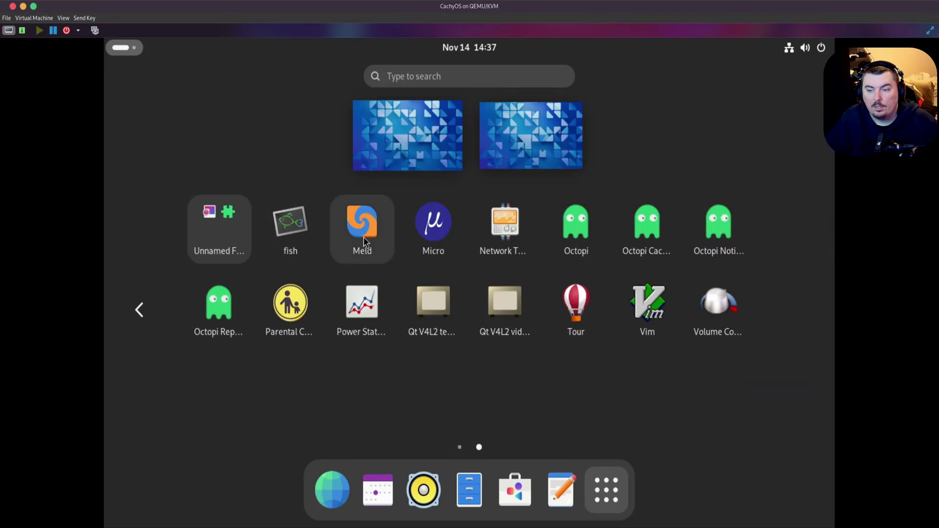
left_click_drag(363, 237, 227, 229)
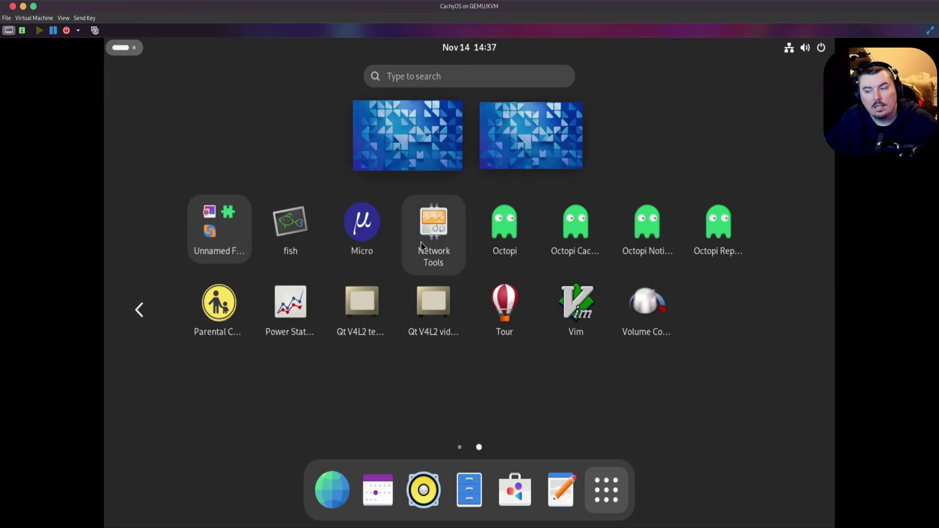
left_click_drag(420, 242, 225, 230)
left_click_drag(425, 328, 221, 230)
left_click_drag(294, 318, 221, 247)
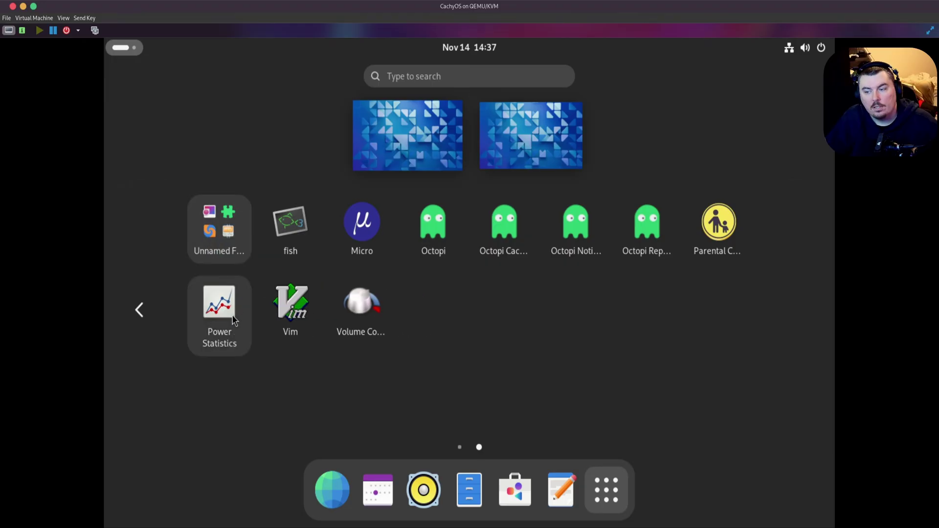
left_click_drag(220, 302, 220, 230)
left_click_drag(283, 322, 292, 304)
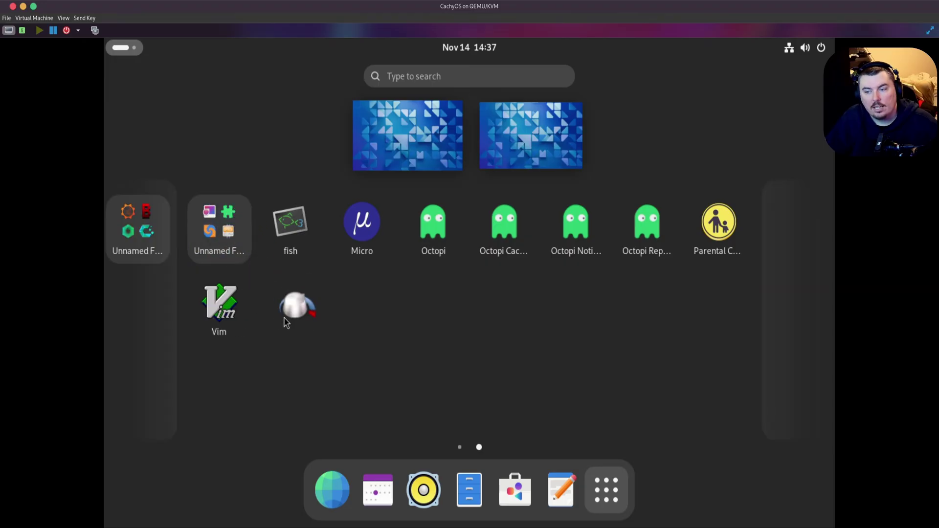
- Group fish with Volume Control, then add Octopi Notifier, Repository Editor and Parental Controls to the Octopi folder and open it
mouse_move(279, 243)
left_mouse_down()
mouse_move(294, 309)
mouse_move(342, 234)
mouse_move(362, 230)
mouse_move(291, 230)
left_mouse_up()
left_click_drag(377, 253, 294, 232)
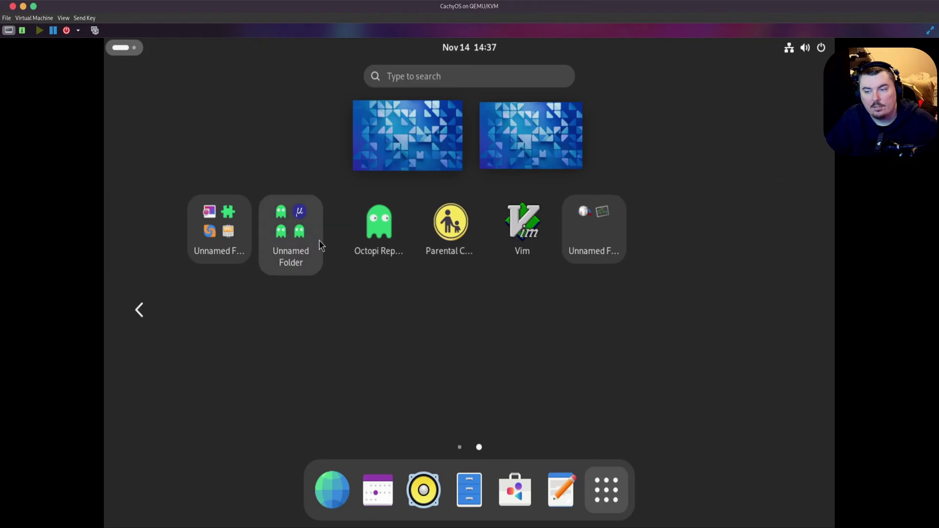
left_click_drag(362, 230, 291, 230)
left_click_drag(362, 230, 292, 230)
left_click(291, 230)
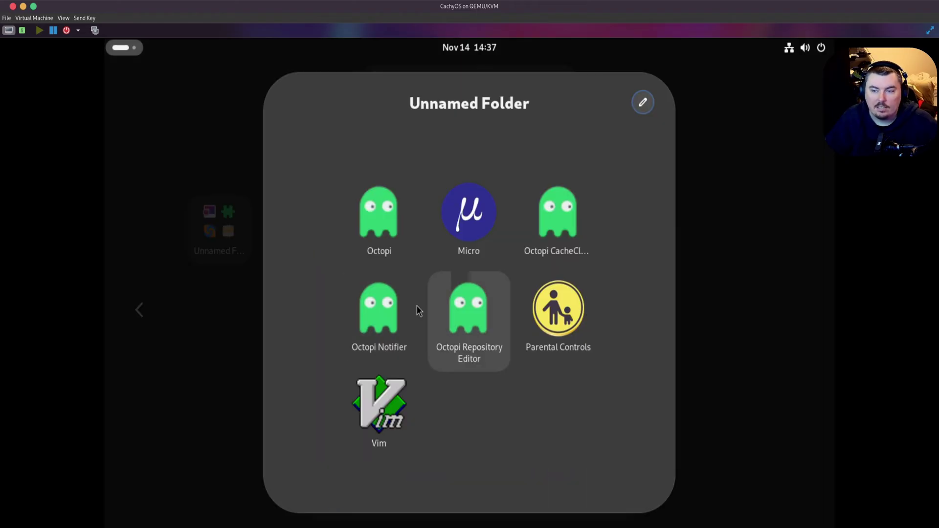
- Launch Octopi, reposition its window, and view its terminal and the 0ad package details
left_click(379, 215)
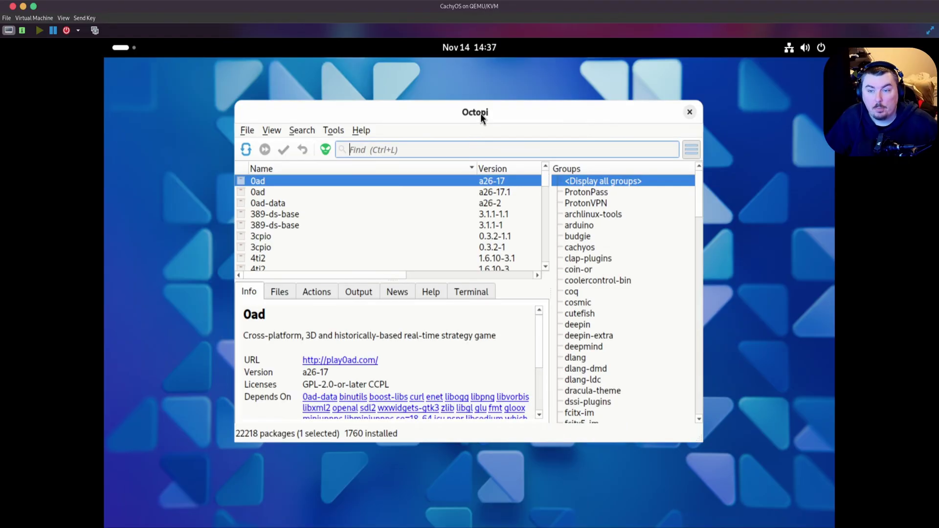
mouse_move(480, 114)
left_mouse_down()
mouse_move(452, 91)
mouse_move(559, 96)
mouse_move(474, 108)
mouse_move(465, 119)
left_mouse_up()
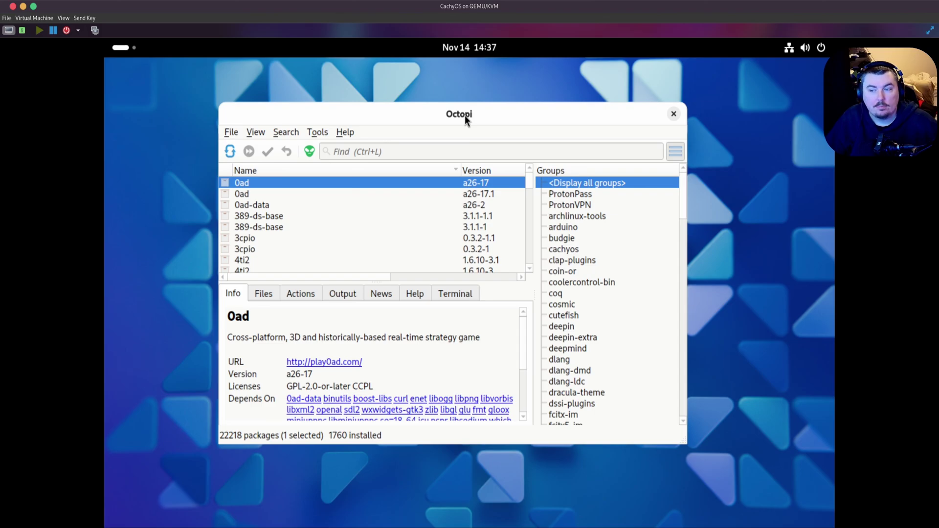
left_click_drag(464, 115, 461, 117)
left_click(435, 296)
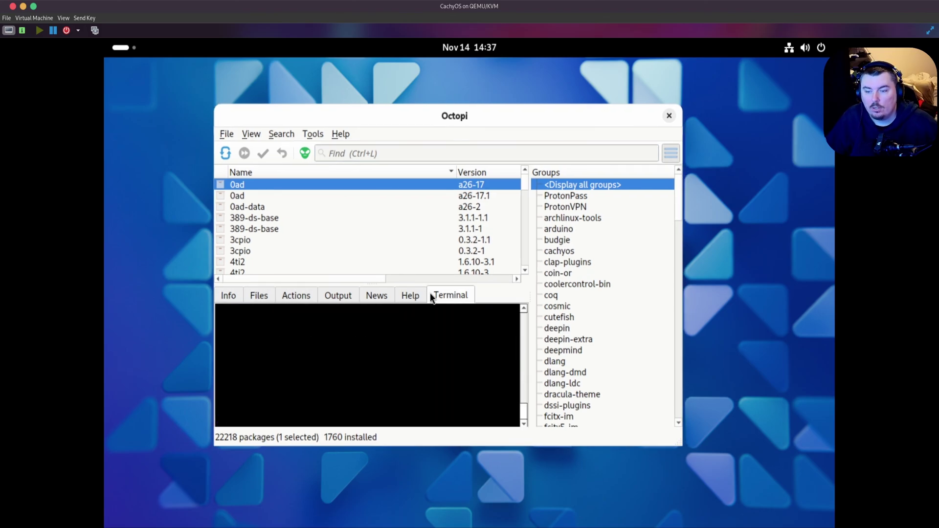
scroll(435, 296, "up", 6)
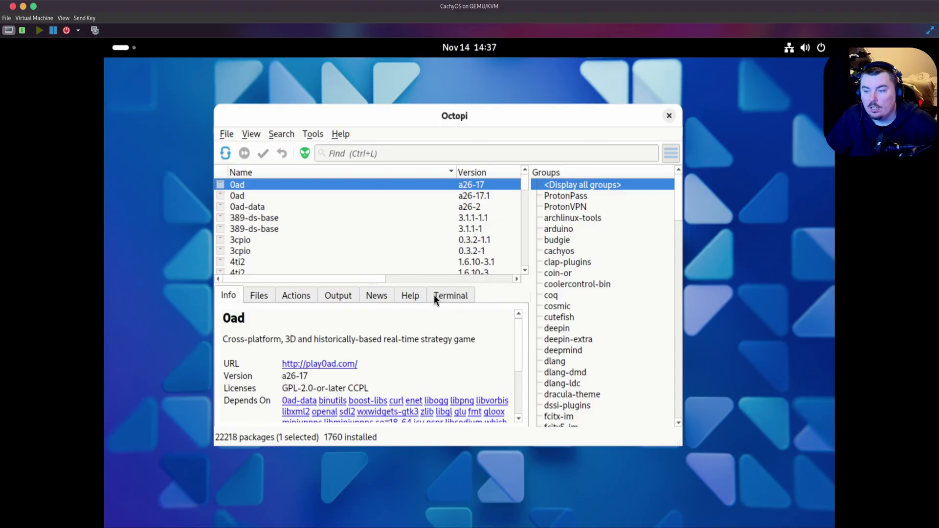
scroll(434, 296, "down", 6)
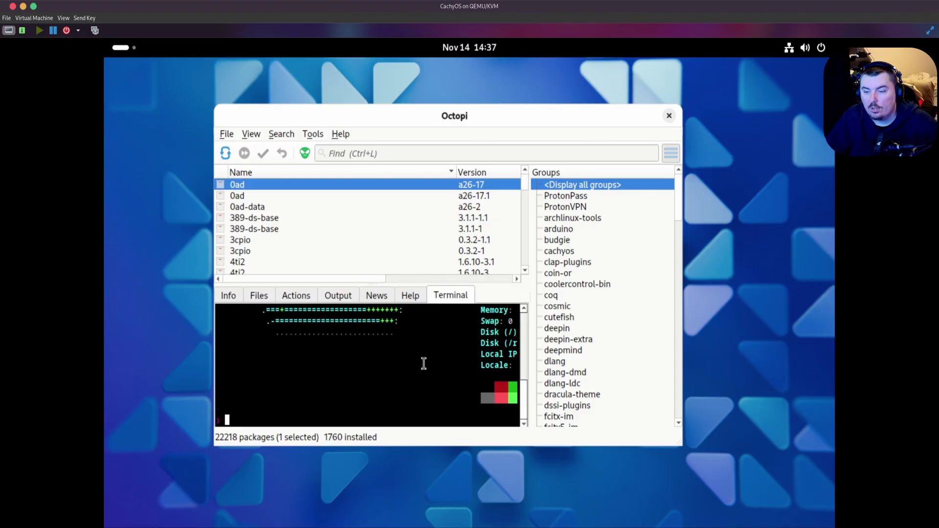
left_click(237, 295)
- Search packages by name for 'obs'
left_click(386, 152)
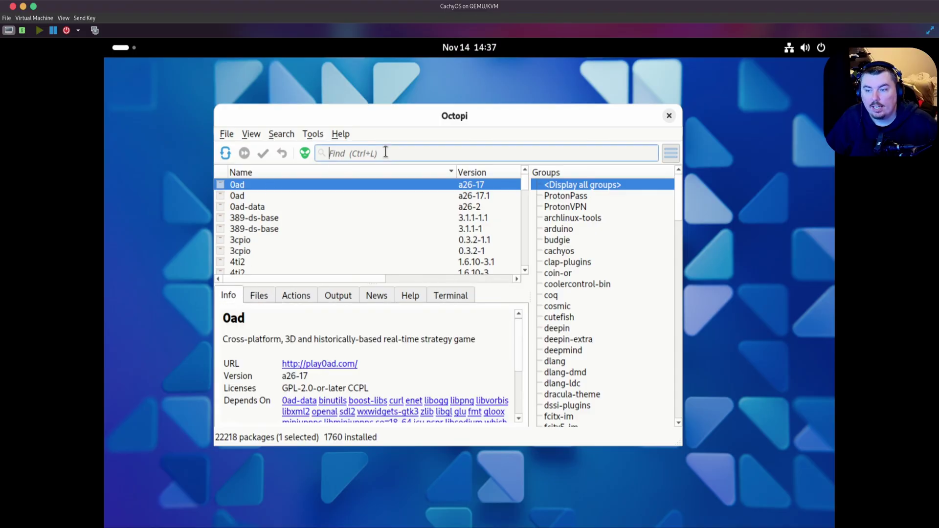
type("obs")
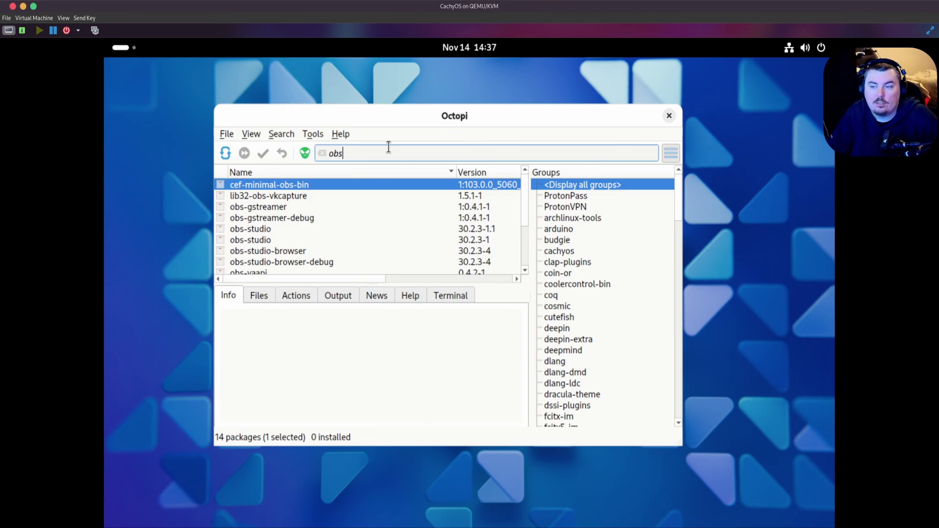
scroll(346, 236, "down", 2)
scroll(346, 235, "up", 2)
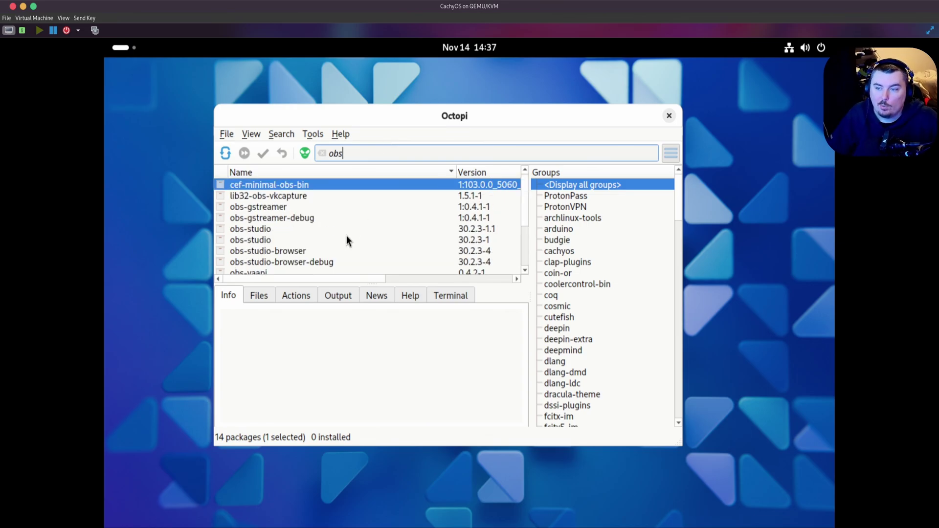
- List the packages in the ProtonVPN, ProtonPass, cosmic and cutefish groups
left_click(568, 207)
left_click(589, 195)
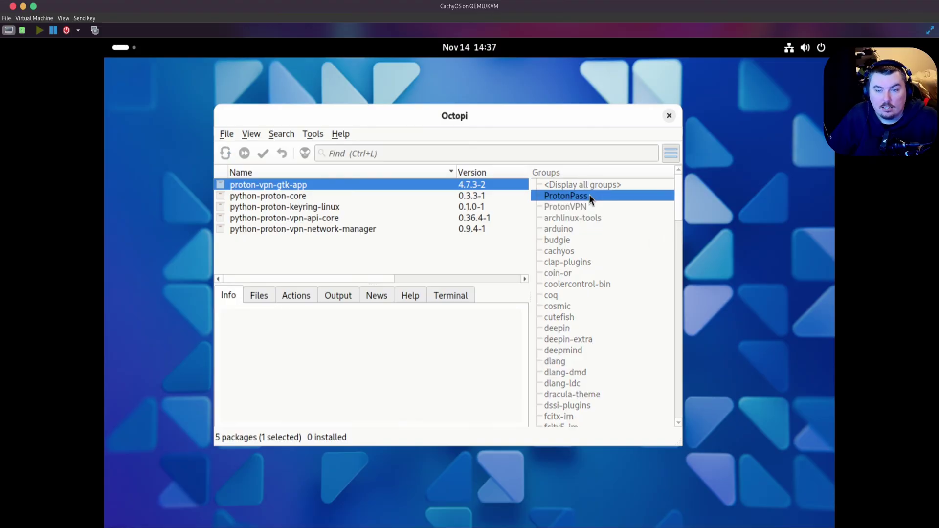
scroll(609, 308, "down", 7)
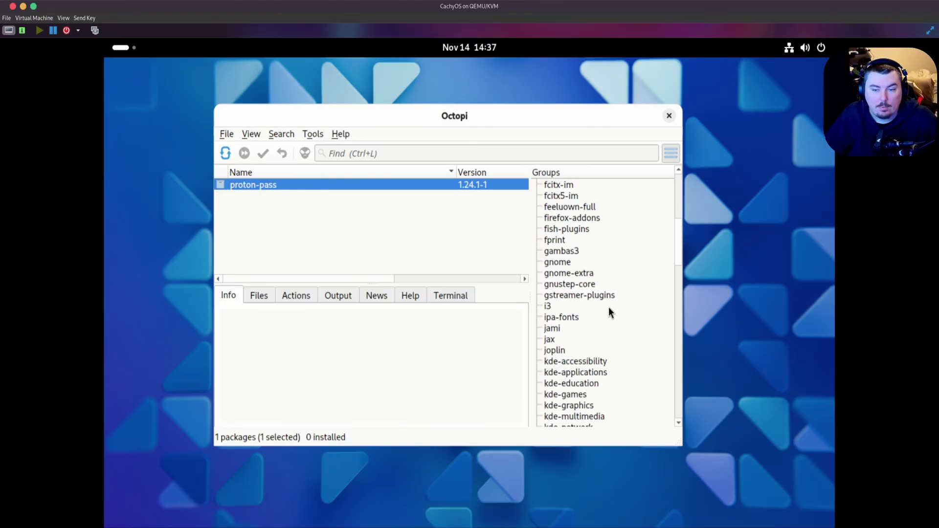
scroll(608, 307, "up", 7)
left_click(573, 308)
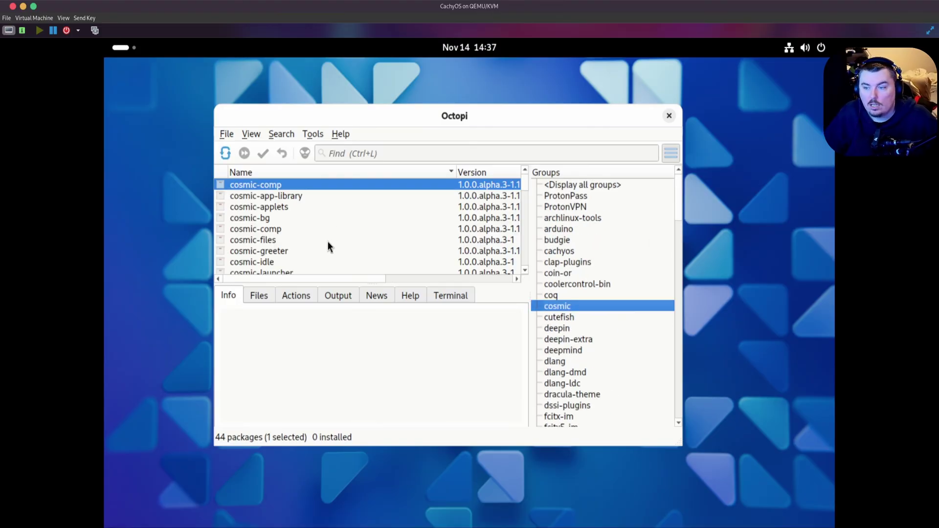
scroll(329, 247, "down", 10)
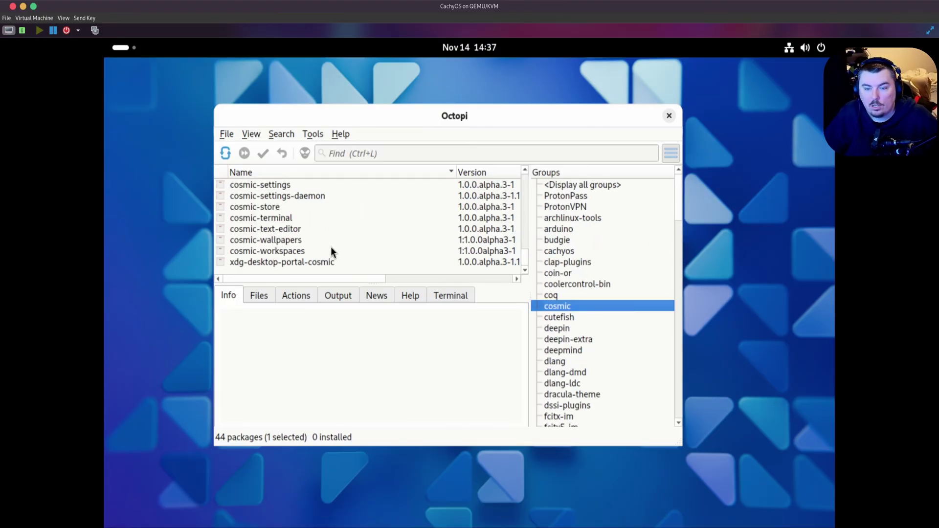
left_click(587, 319)
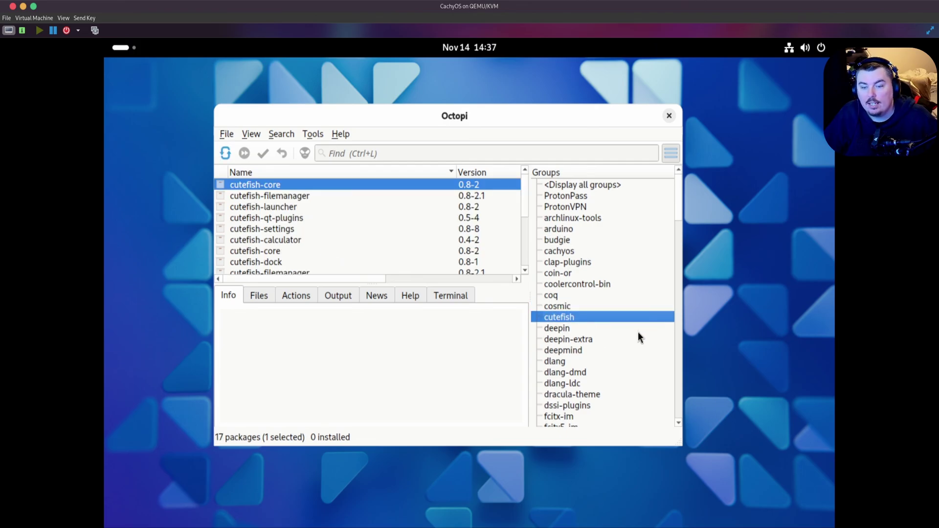
scroll(637, 337, "down", 6)
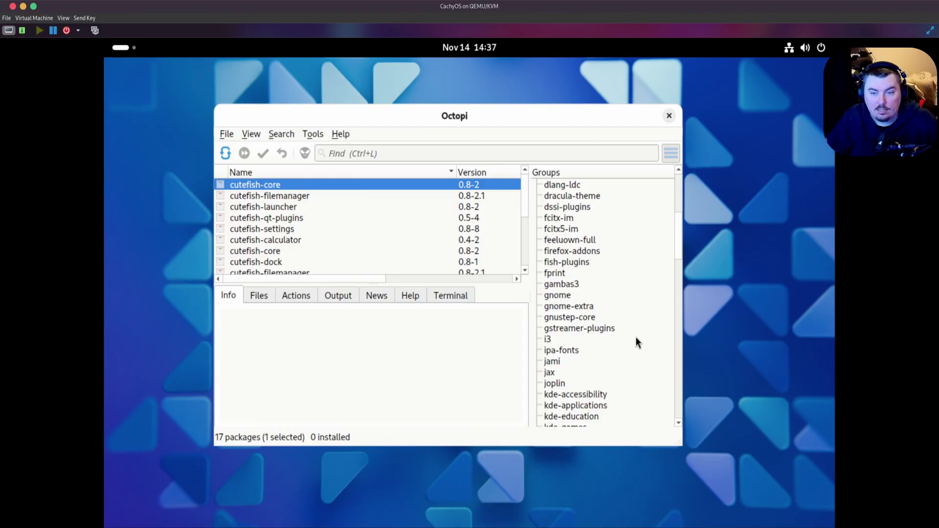
- Filter to the firefox-addons group and scroll through its 10 uninstalled packages
left_click(580, 254)
scroll(365, 233, "down", 1)
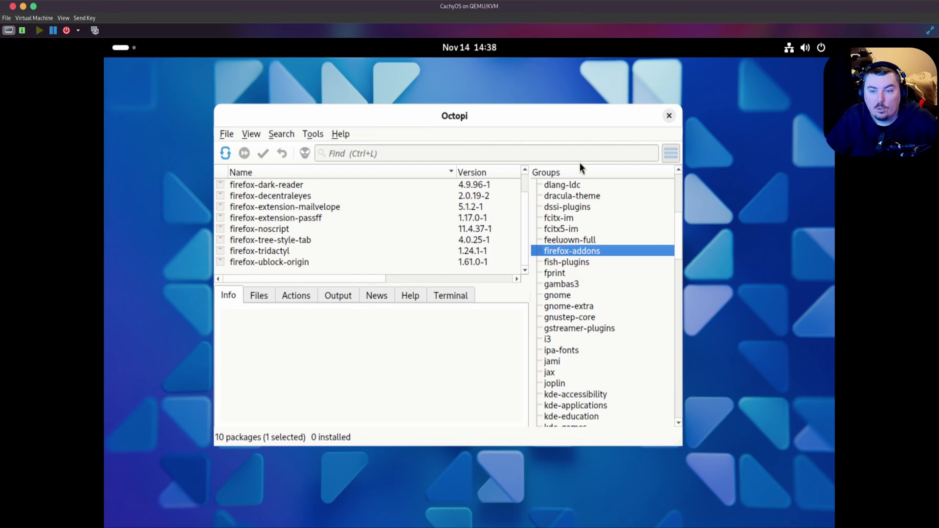
scroll(601, 293, "down", 10)
scroll(600, 323, "up", 4)
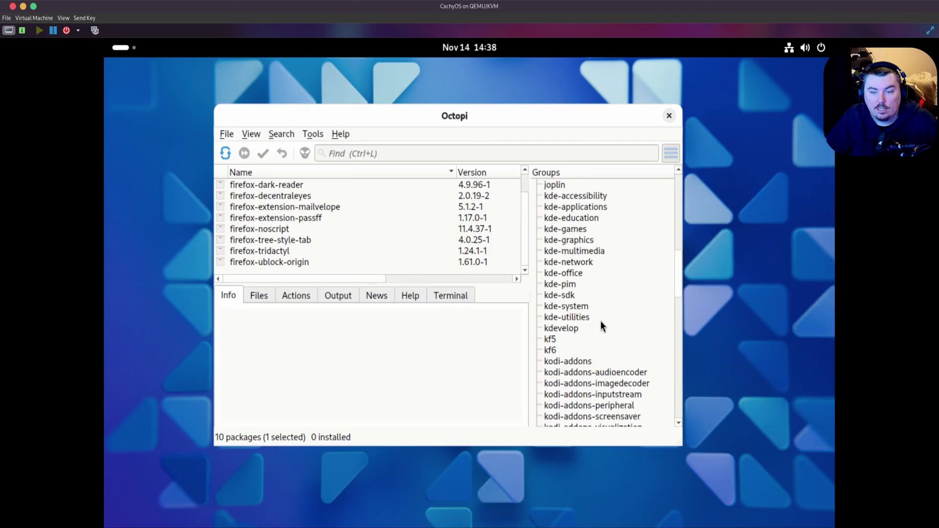
scroll(583, 344, "up", 2)
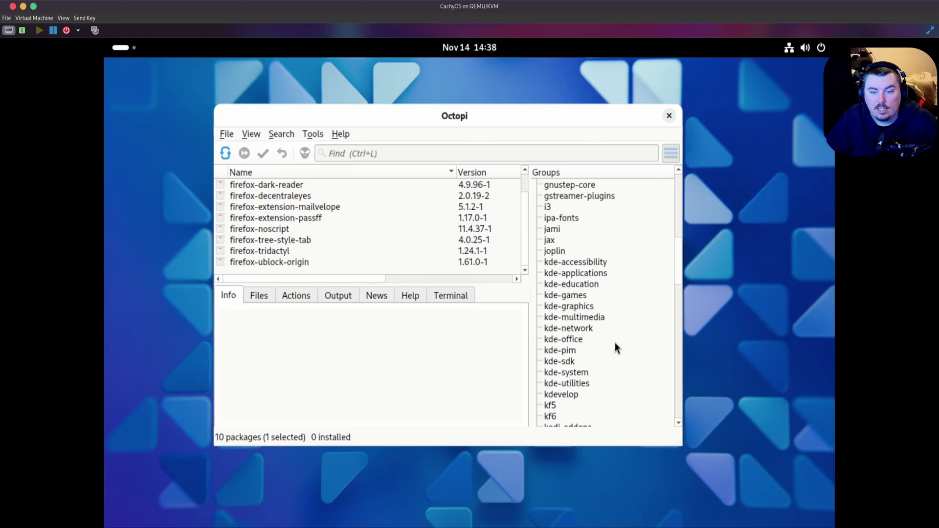
scroll(615, 342, "down", 7)
scroll(615, 342, "up", 3)
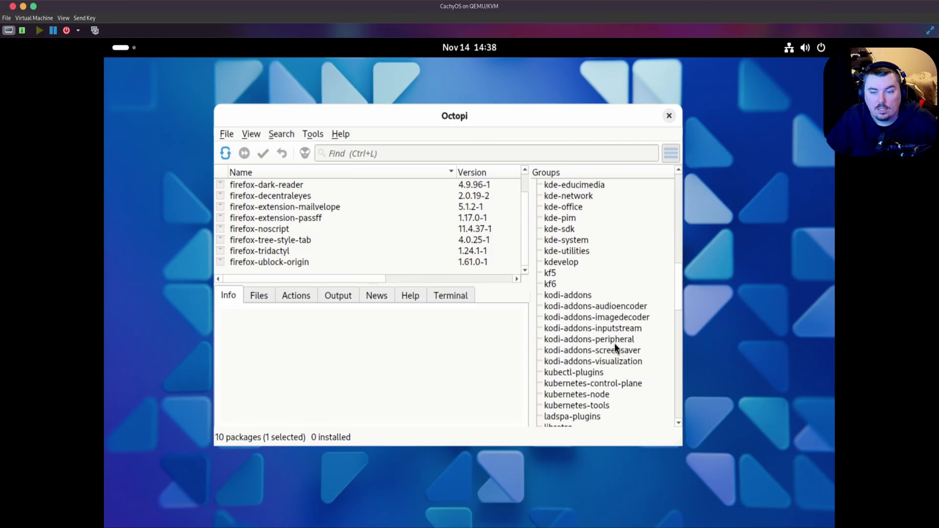
scroll(615, 346, "up", 3)
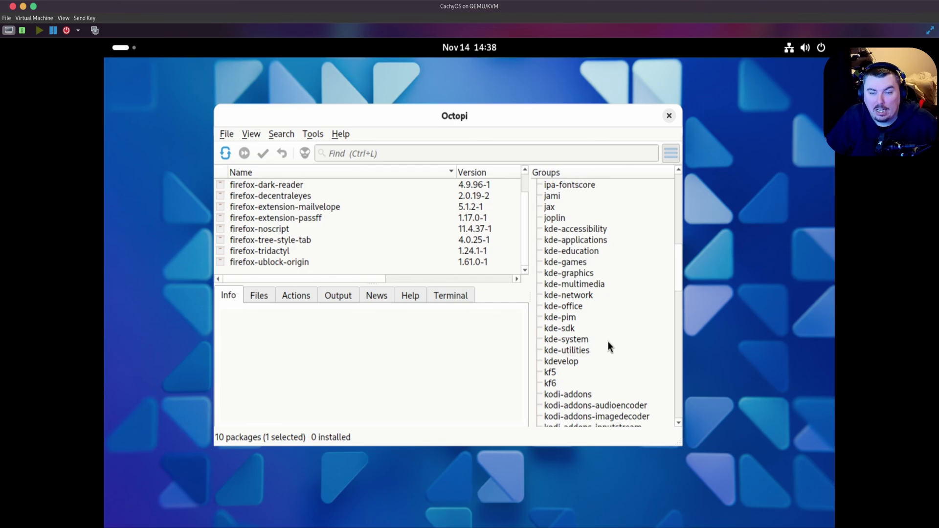
scroll(608, 341, "up", 5)
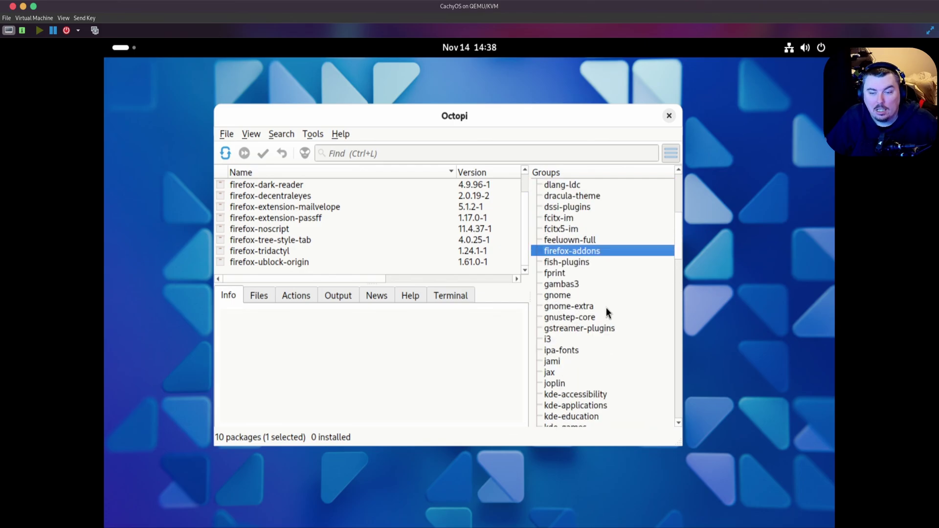
- In Octopi's terminal, run 'sudo pacman -S kde' and enter the account password
left_click(451, 296)
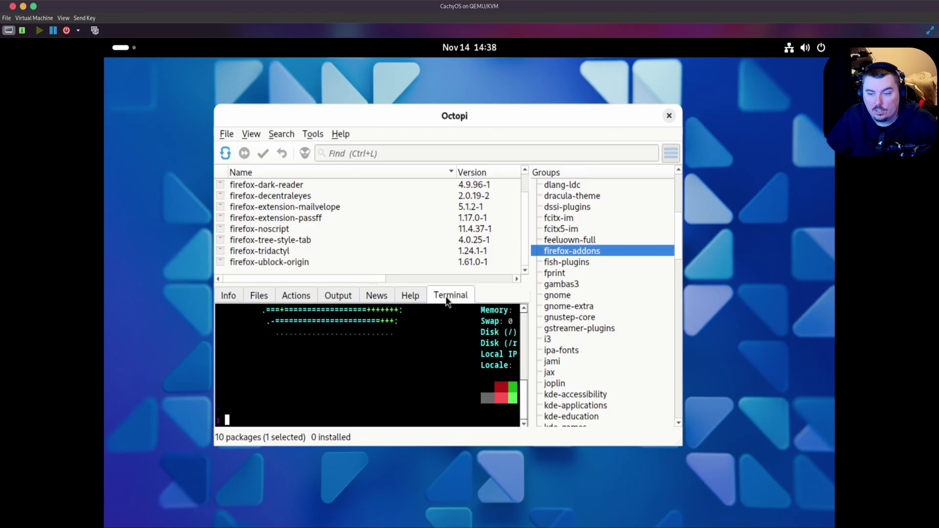
type("sudo pa")
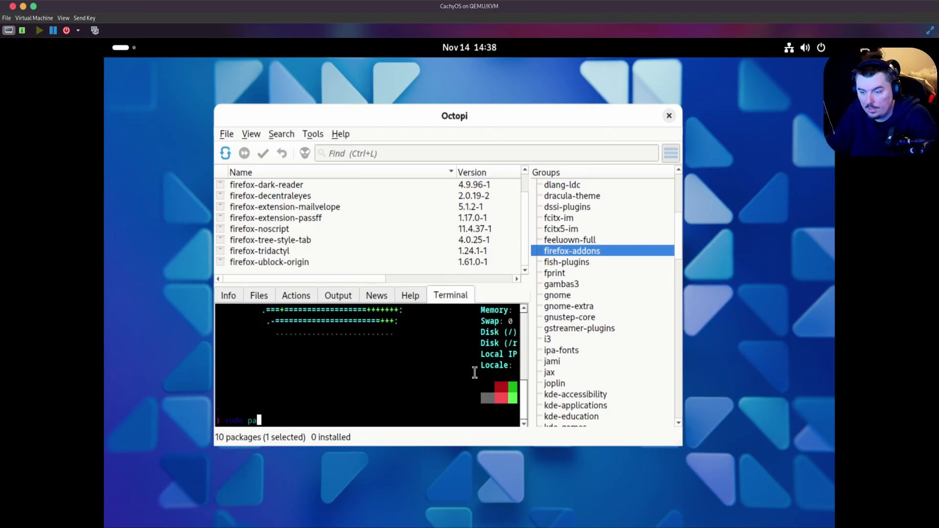
type("cman -S kde")
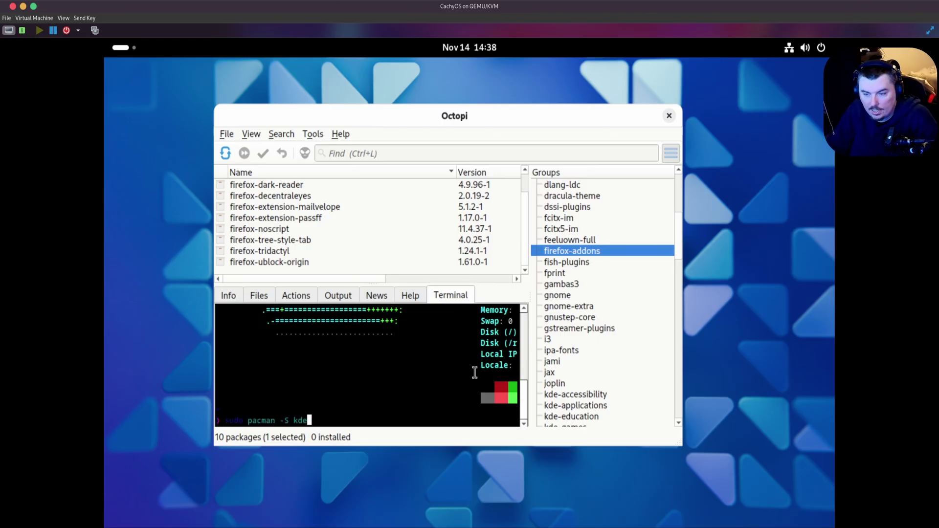
key("Return")
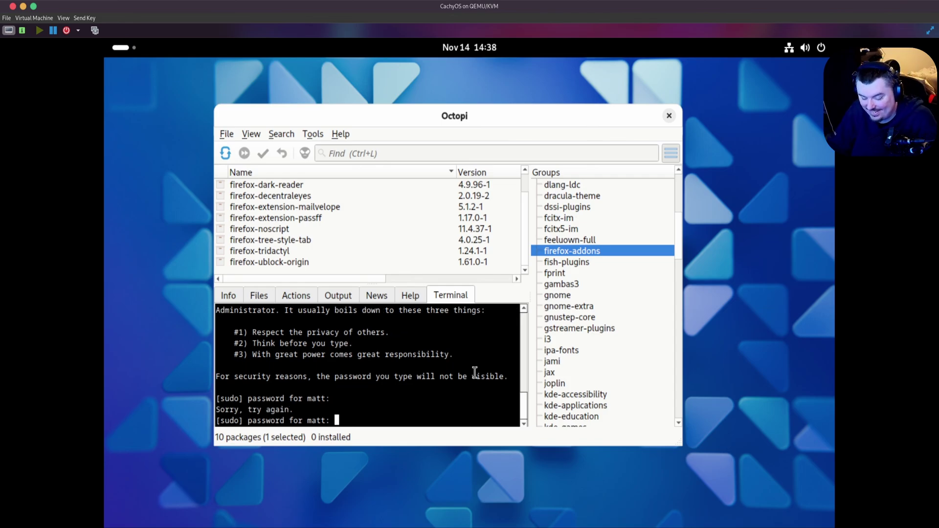
key("Return")
- Rerun the command as 'sudo pacman -S plasma', accepting all group members and the default provider
key("Up")
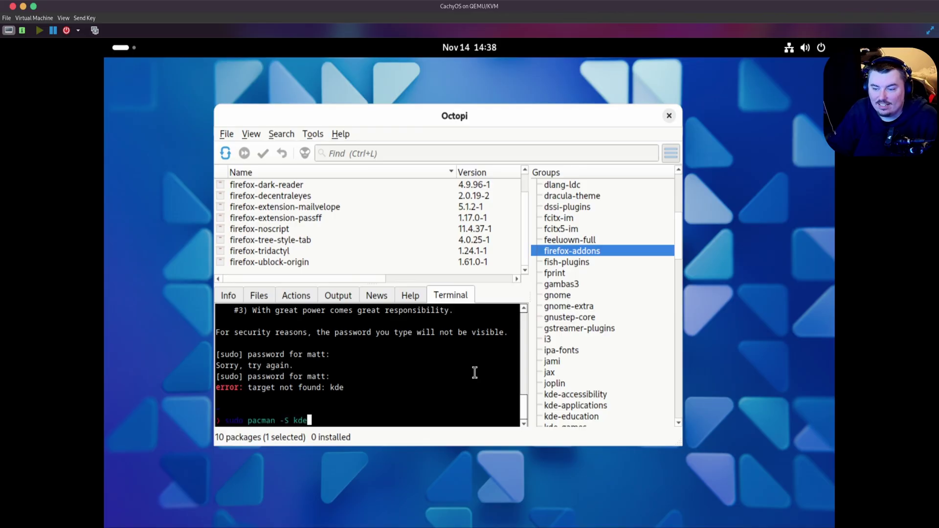
key("BackSpace")
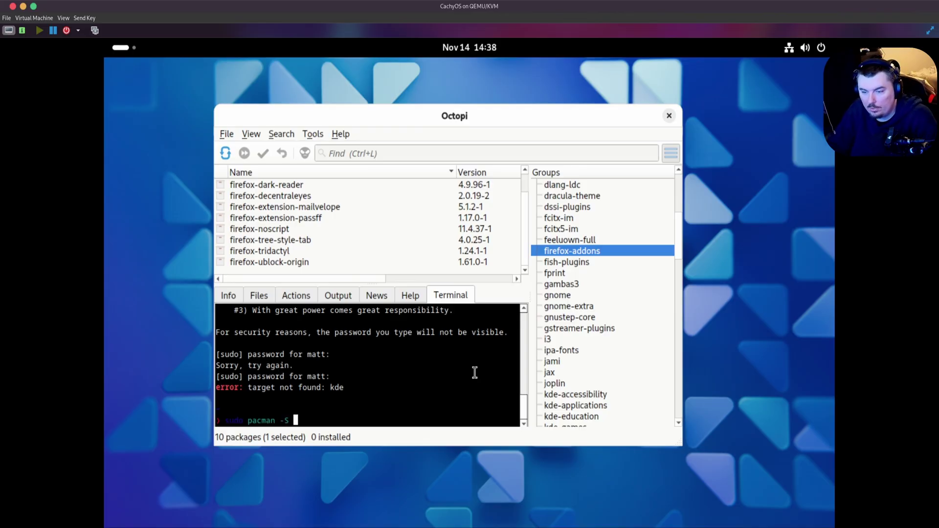
type("plasma")
key("Return")
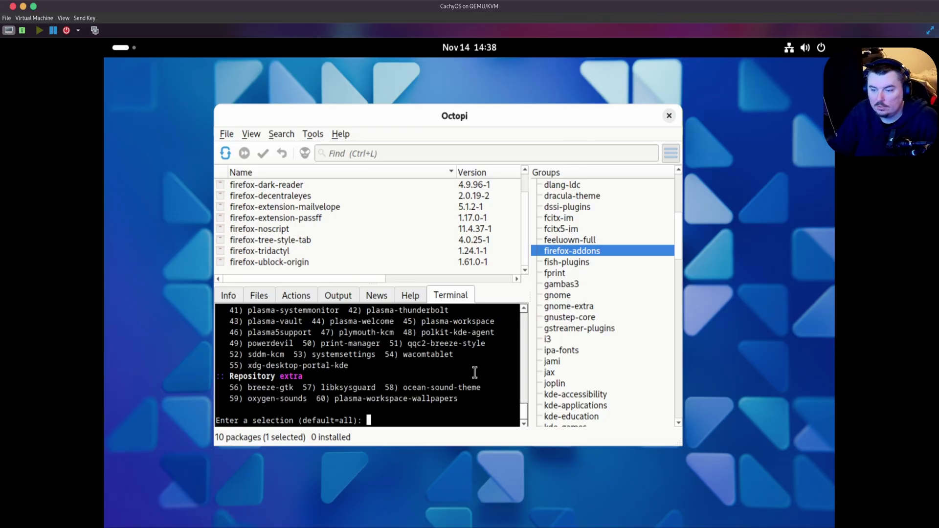
key("Return")
key("Return")
key("Return")
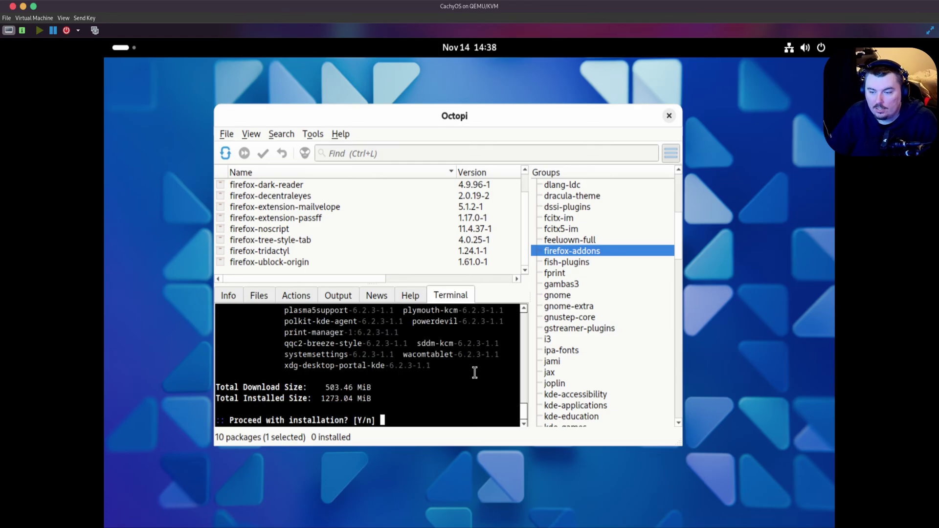
key("Return")
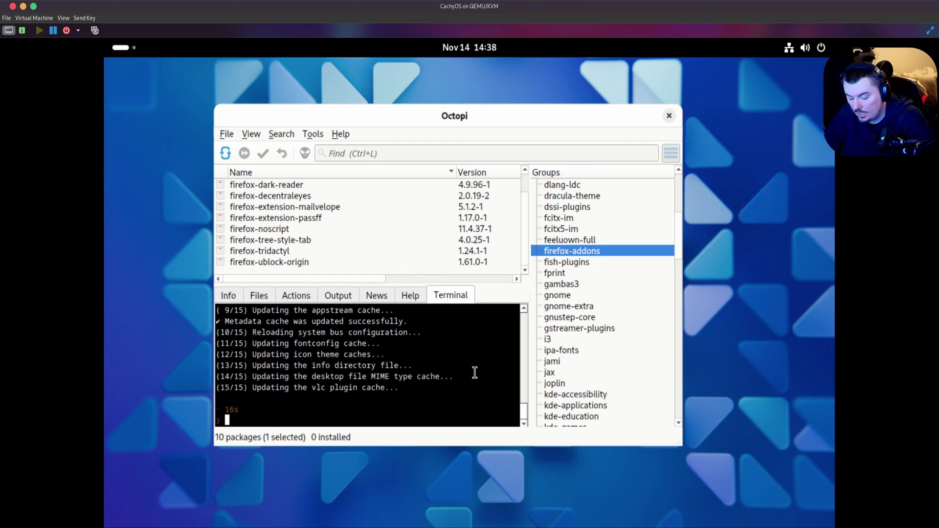
- Run 'sudo pacman -S xfce4 xfce4-goodies cutefish cosmic', accepting all members and confirming the install
key("Up")
key("BackSpace")
key("BackSpace")
key("BackSpace")
key("BackSpace")
key("BackSpace")
key("BackSpace")
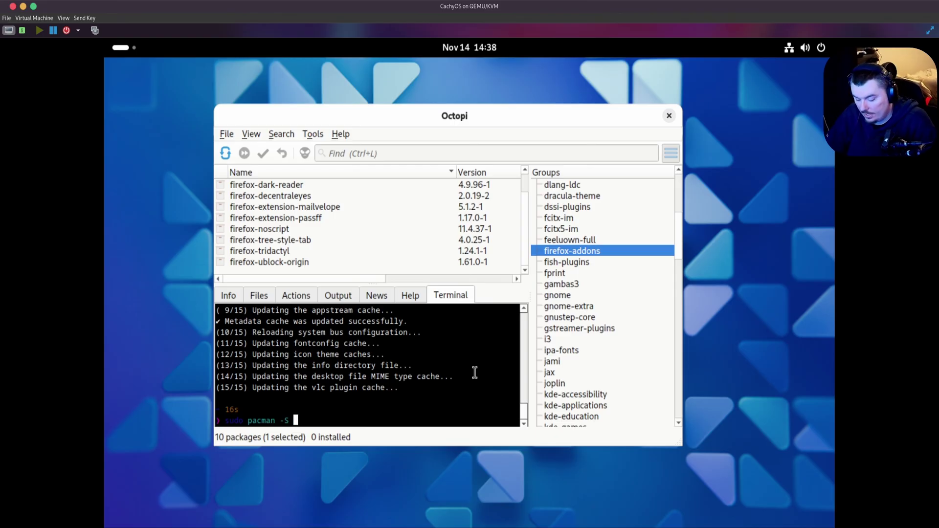
type("xfce4")
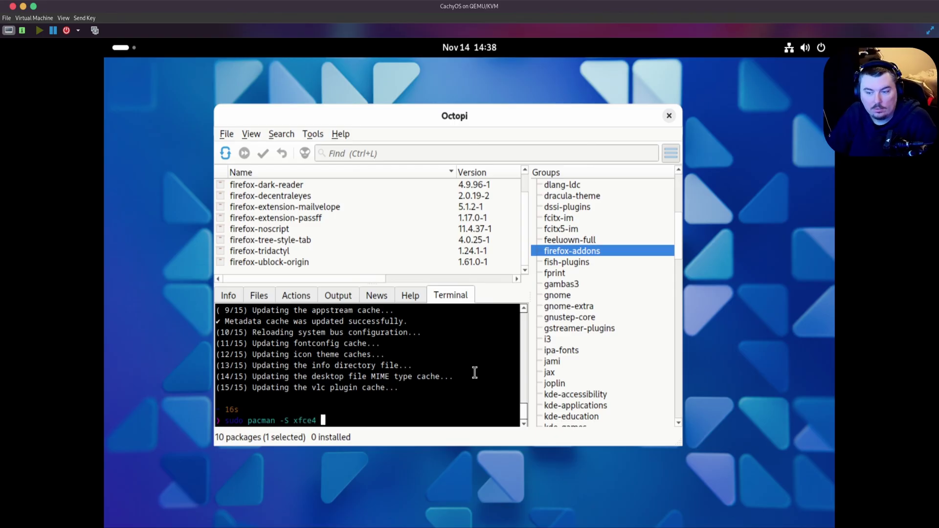
type(" xfce")
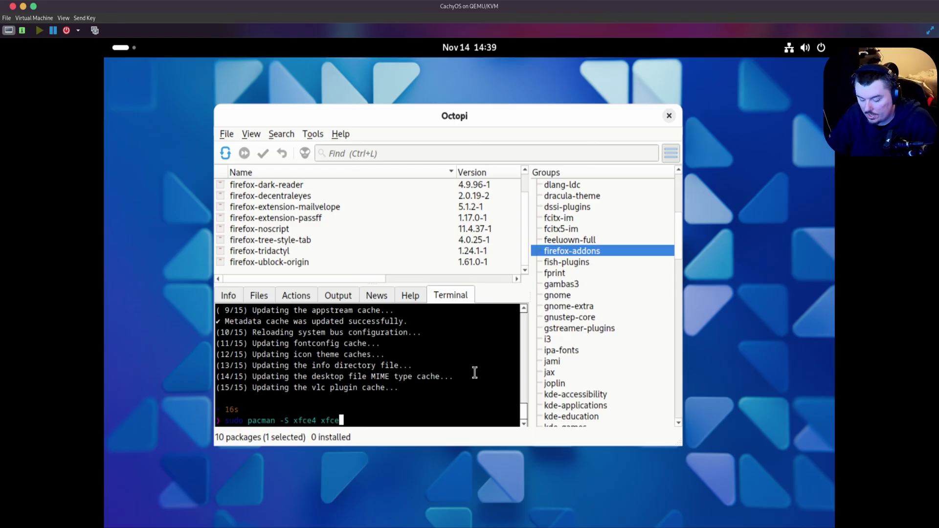
type("4-goo")
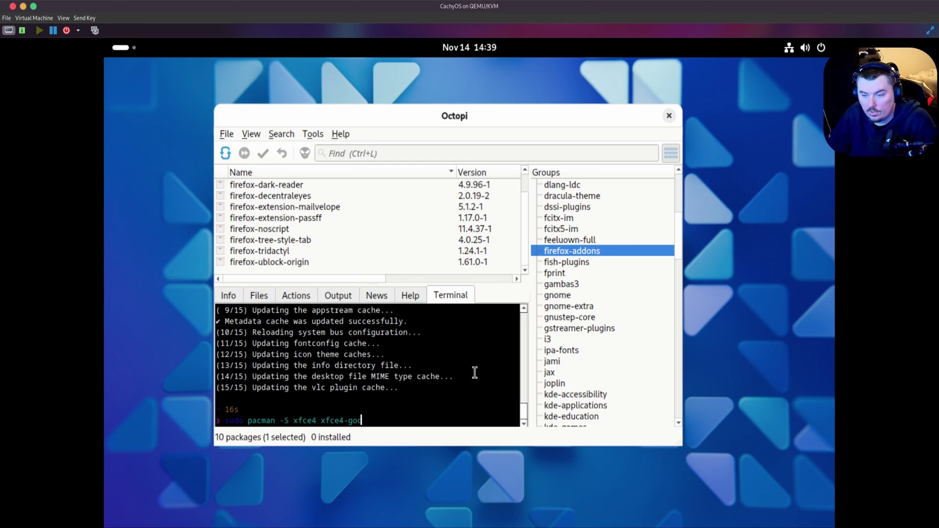
type("dies ")
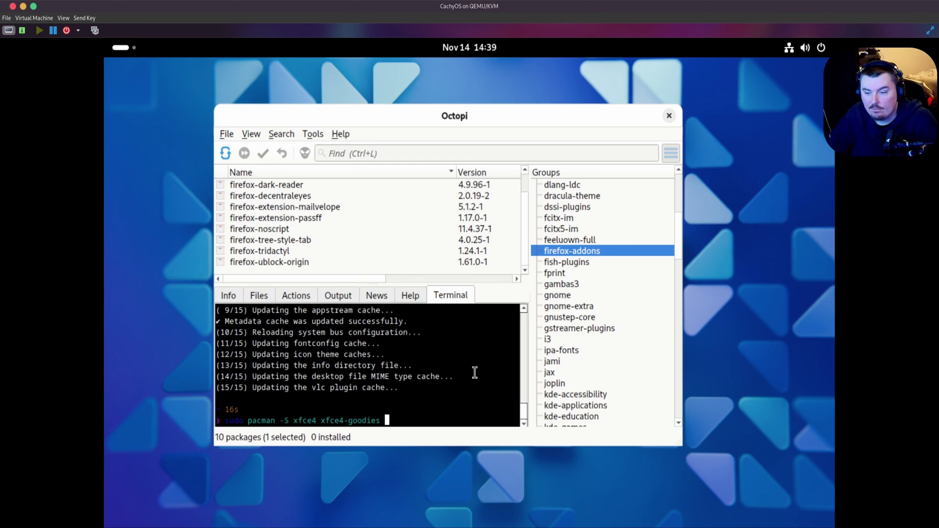
type("cut")
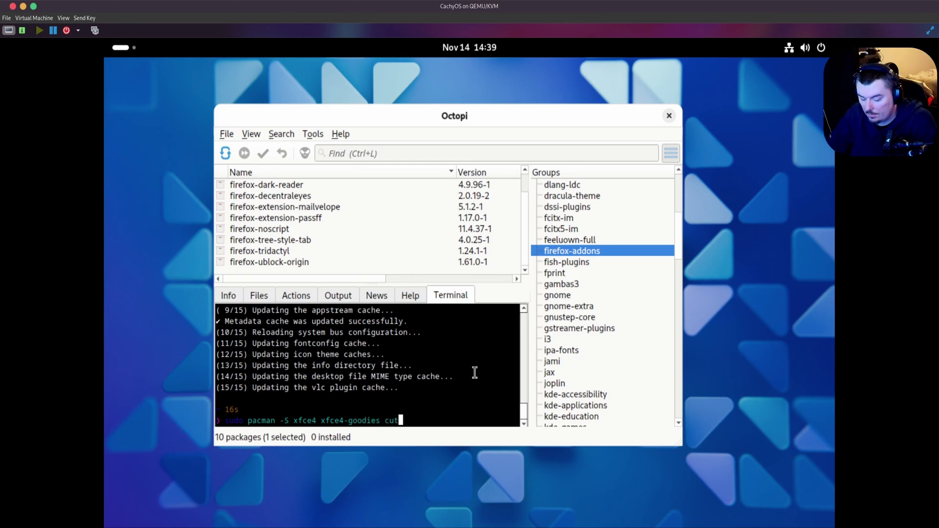
type("efish")
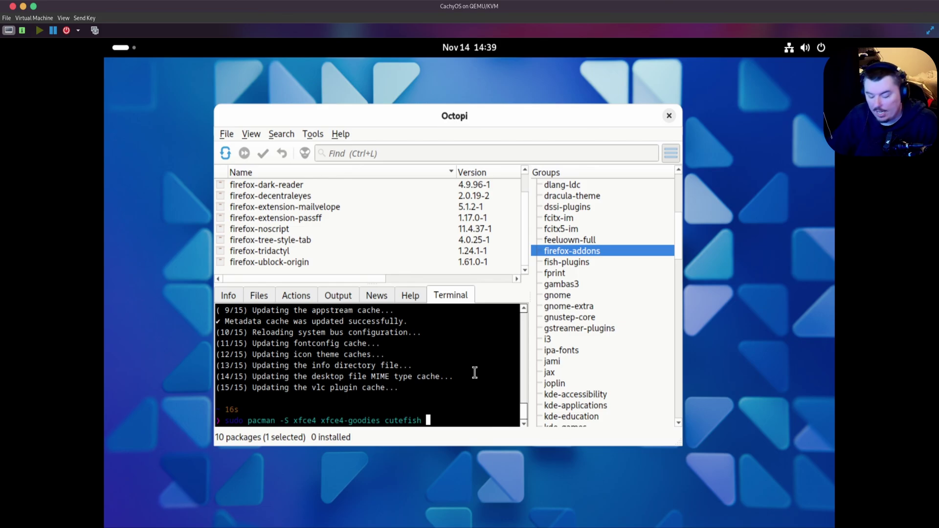
type("cosmic")
key("BackSpace")
key("BackSpace")
key("BackSpace")
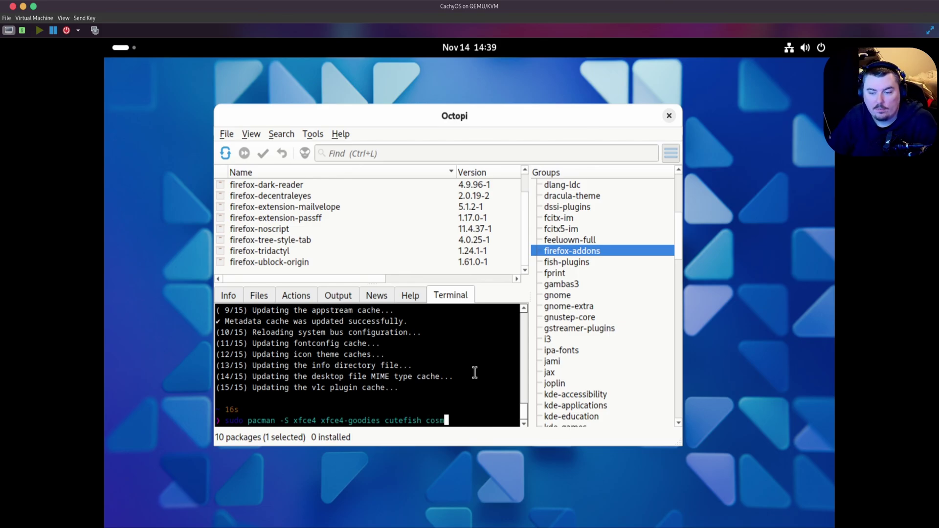
type("ic")
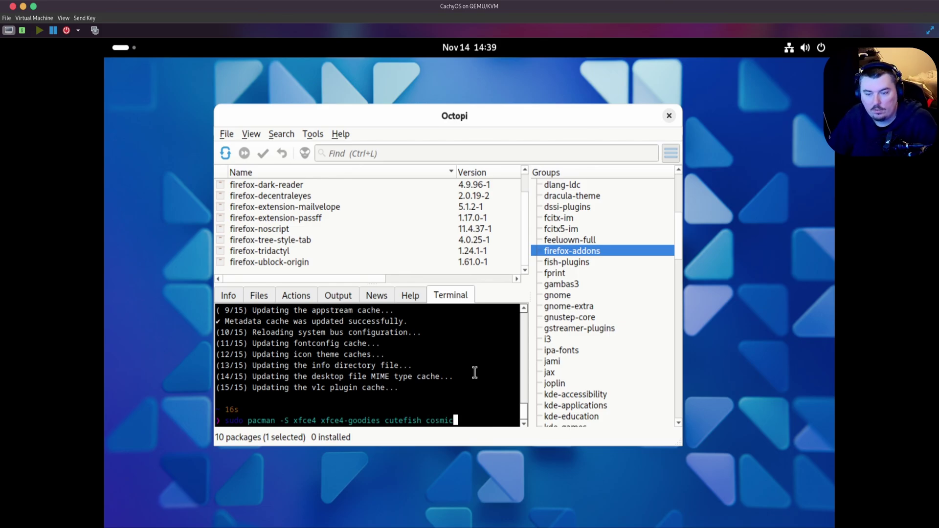
key("Return")
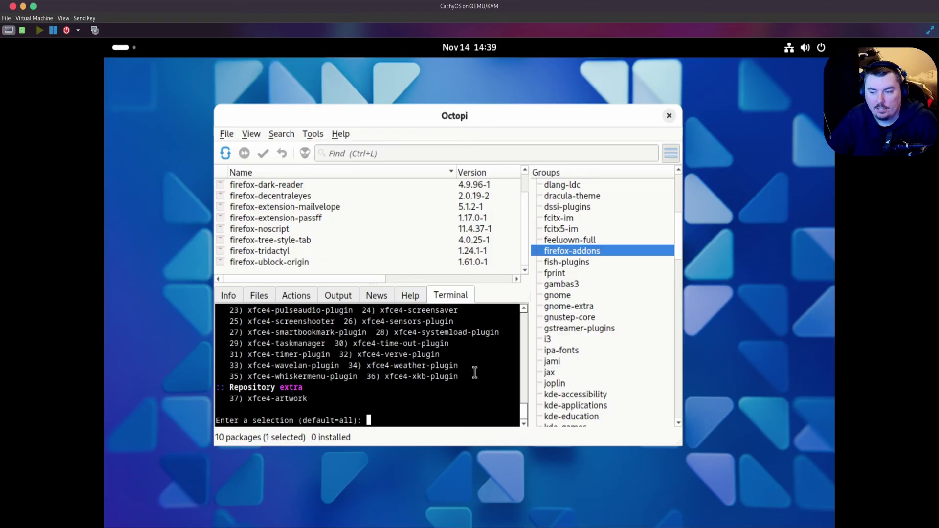
key("Return")
key("Return")
key("Return")
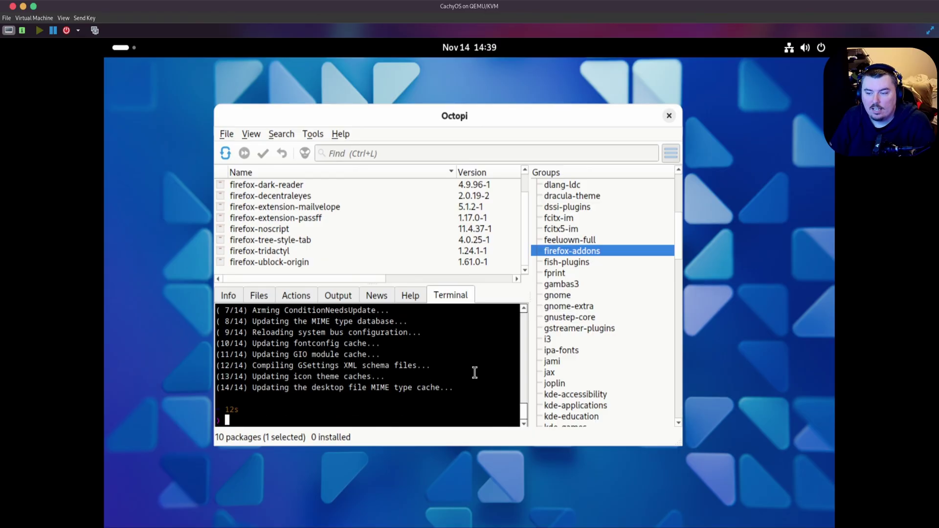
- Close Octopi and launch GNOME Settings from quick settings, landing on the Network page
left_click(668, 116)
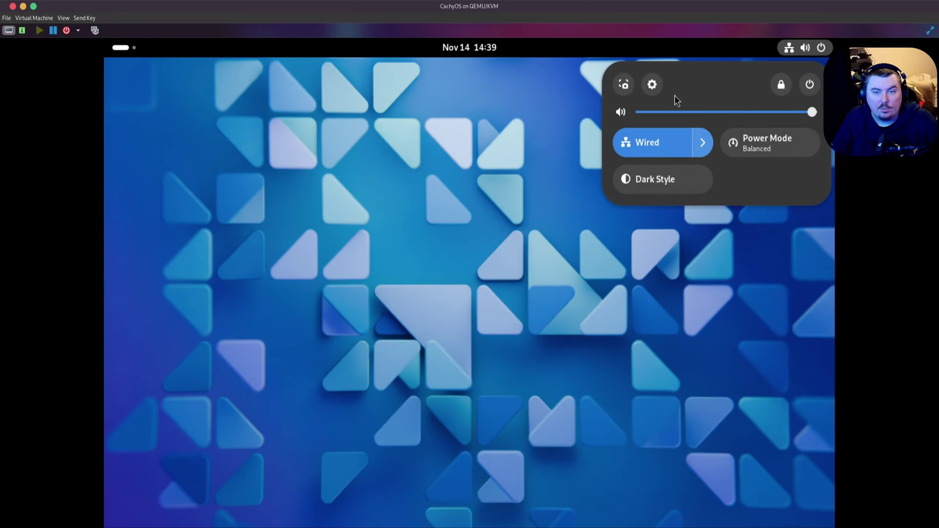
left_click(652, 85)
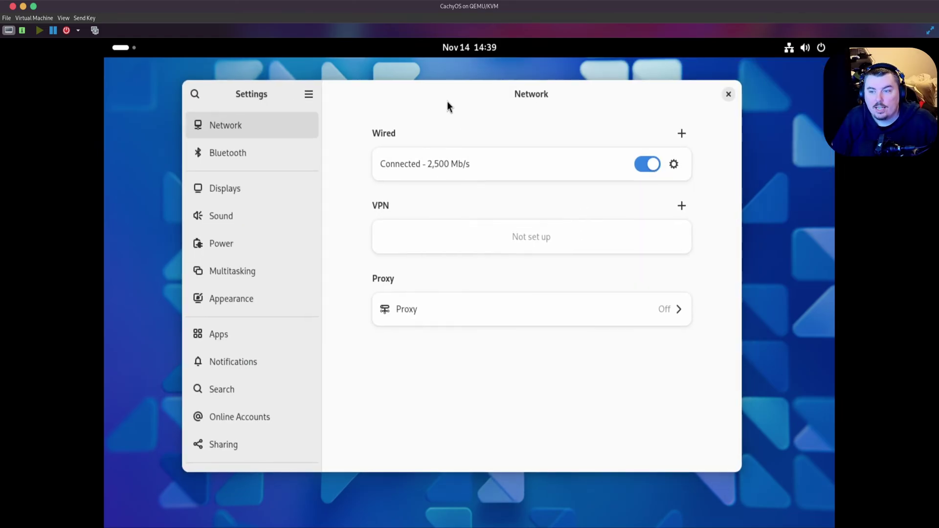
left_click_drag(449, 107, 476, 115)
scroll(274, 320, "down", 3)
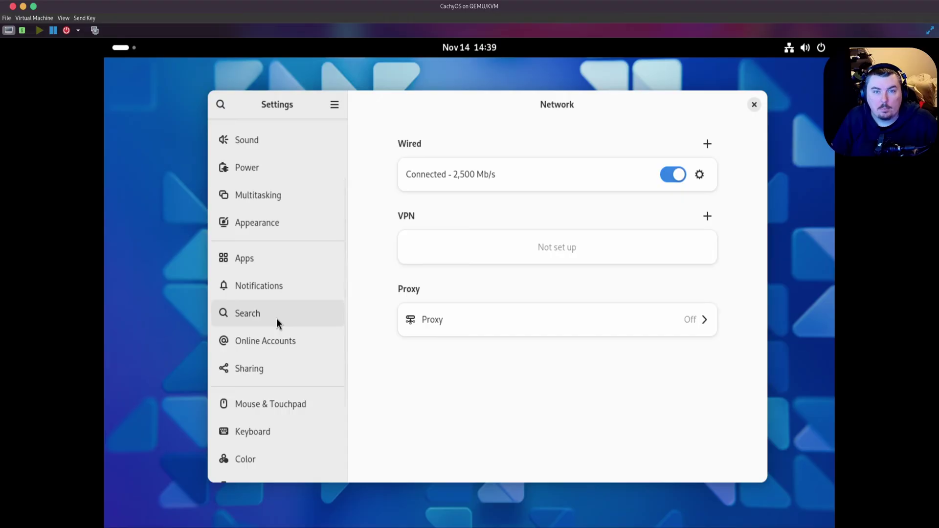
- On the Appearance page, apply the orange-and-purple wallpaper, Dark style and purple accent colour
left_click(262, 235)
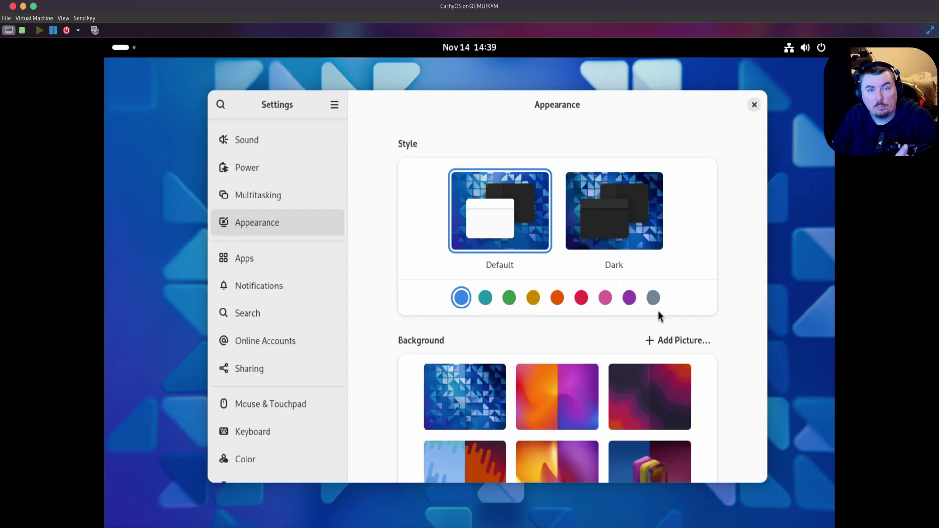
scroll(651, 318, "down", 10)
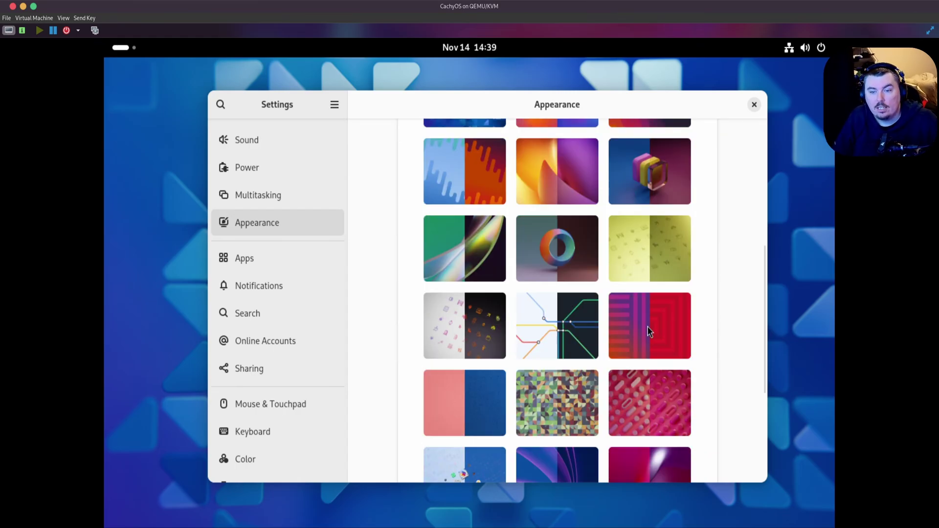
scroll(646, 324, "up", 5)
left_click(465, 359)
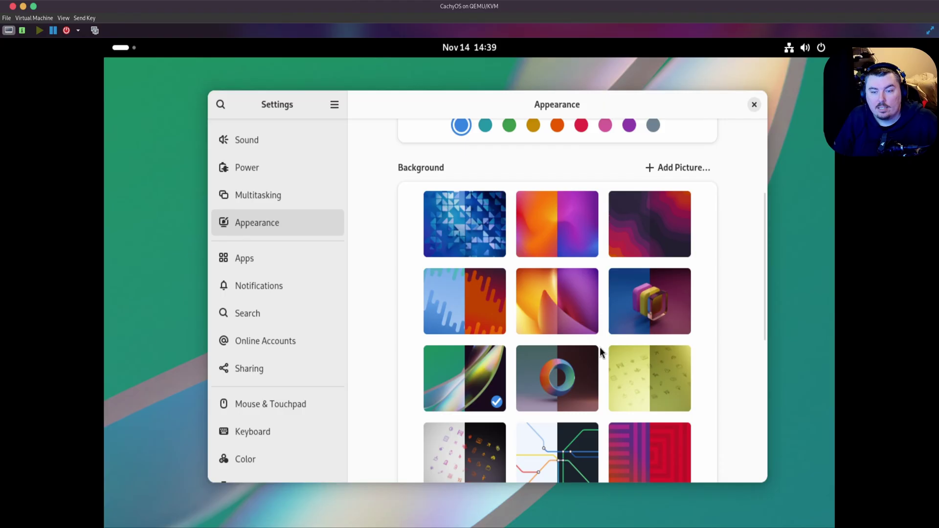
left_click(562, 315)
scroll(633, 171, "up", 3)
left_click(635, 178)
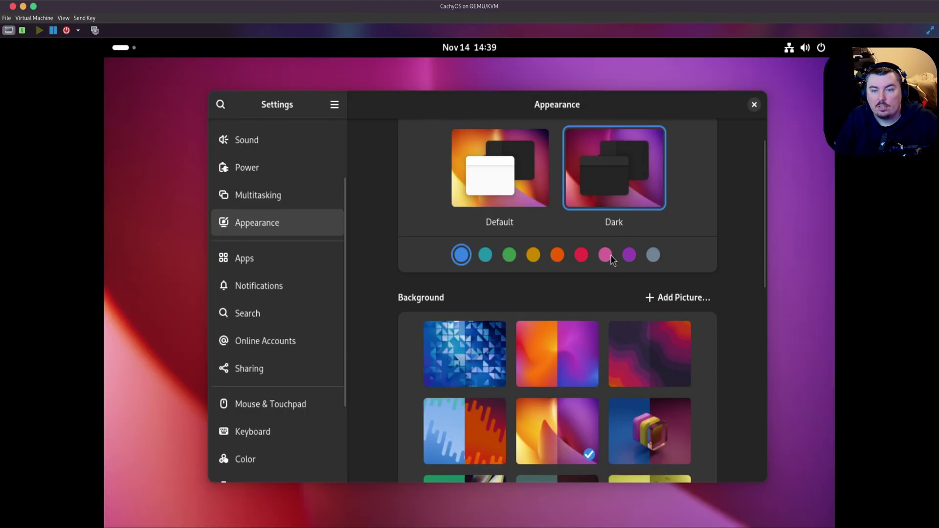
left_click(630, 255)
left_click(805, 47)
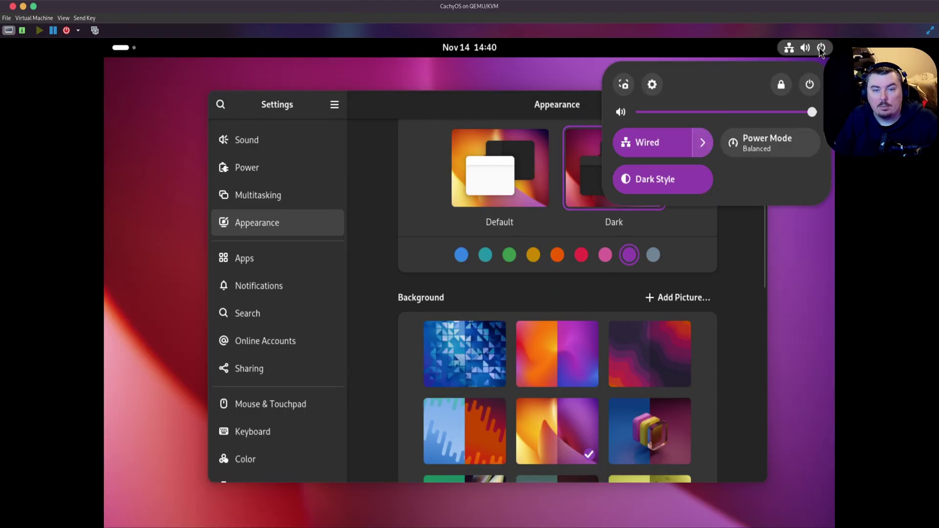
left_click(805, 47)
scroll(284, 283, "down", 4)
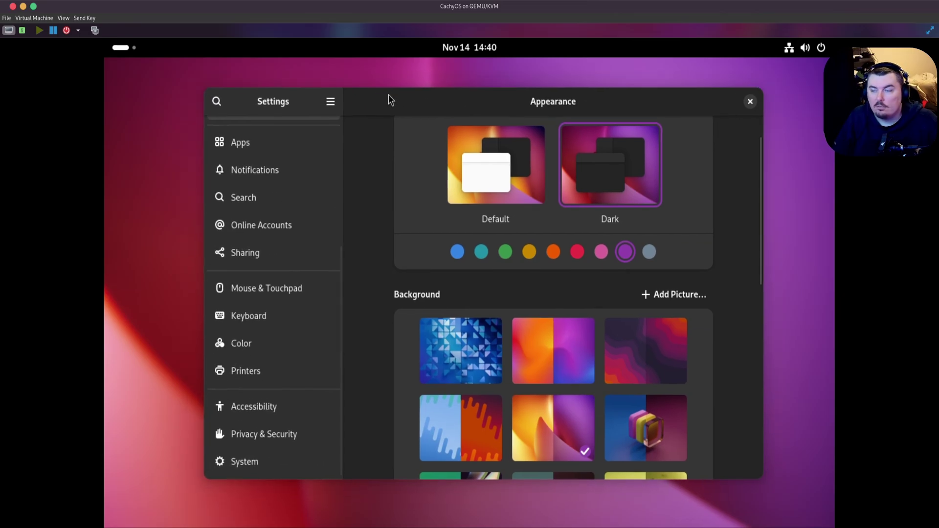
- Browse the System, Apps and Default Apps settings pages
left_click(261, 458)
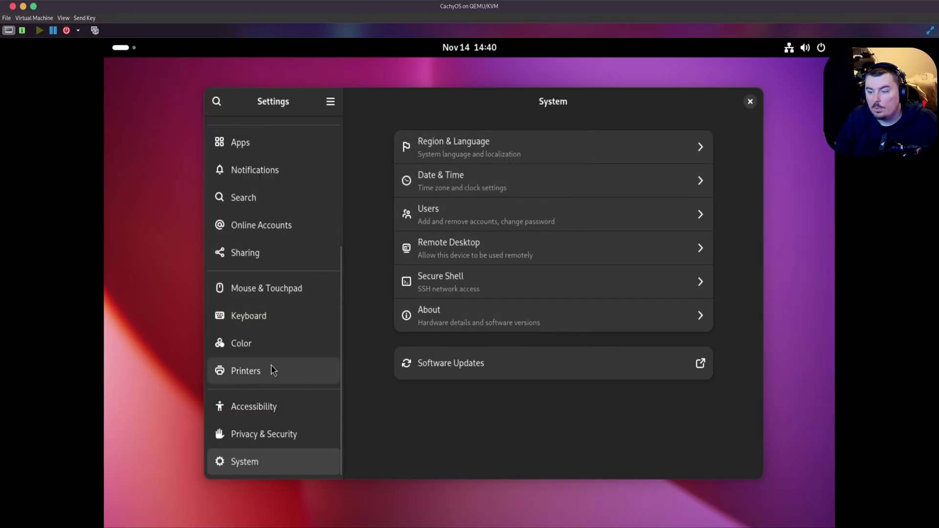
scroll(276, 384, "up", 5)
left_click(253, 316)
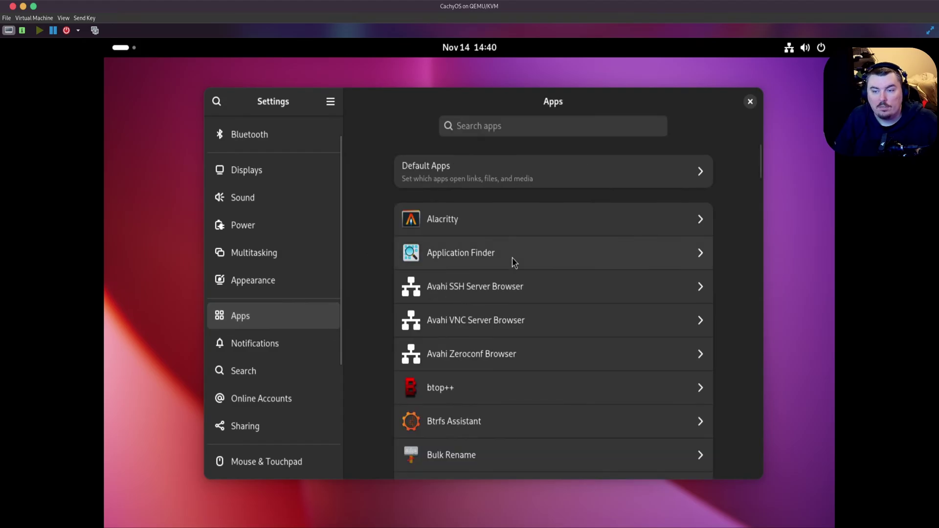
scroll(563, 303, "down", 5)
scroll(576, 335, "up", 5)
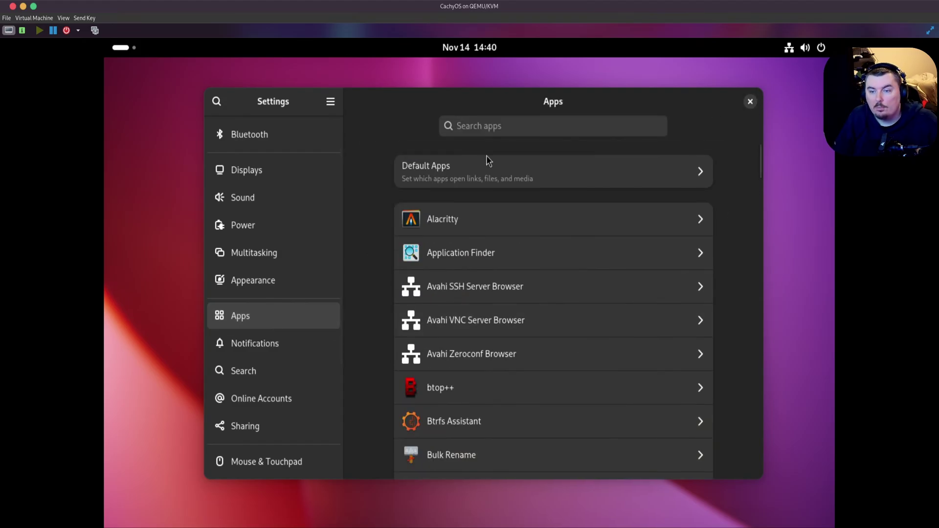
left_click(490, 171)
scroll(688, 362, "down", 5)
scroll(688, 362, "up", 5)
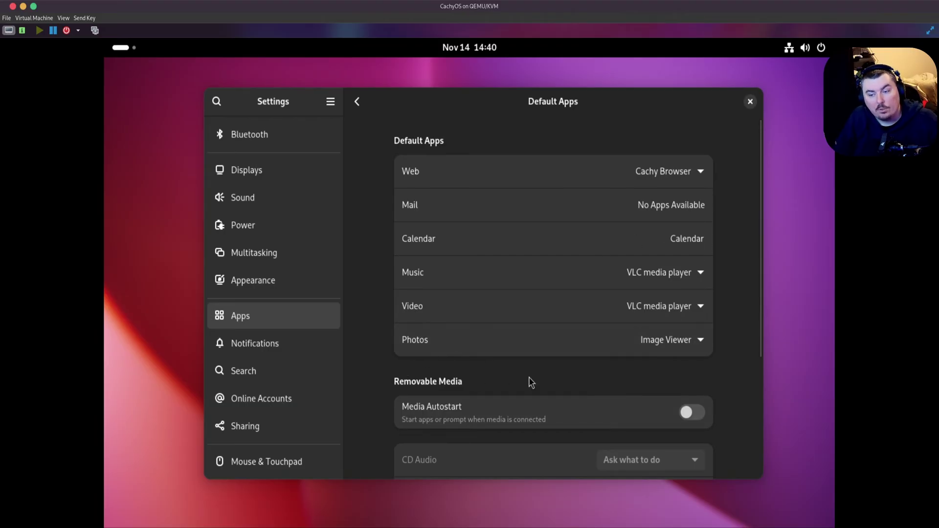
- Check the default web browser choices, then close Settings
left_click(710, 169)
left_click(752, 137)
left_click(750, 101)
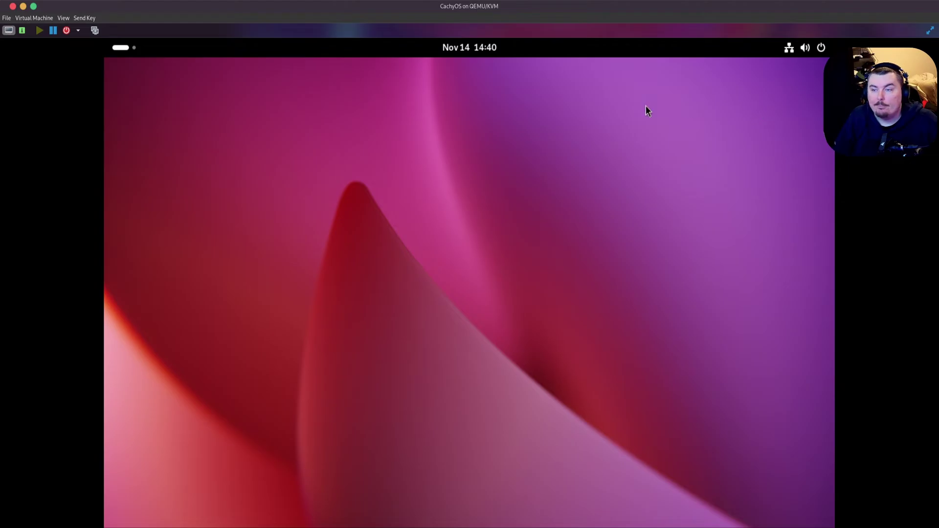
- Log out through the quick settings power menu and boot CachyOS Linux from the GRUB menu
left_click(821, 48)
left_click(809, 85)
left_click(650, 236)
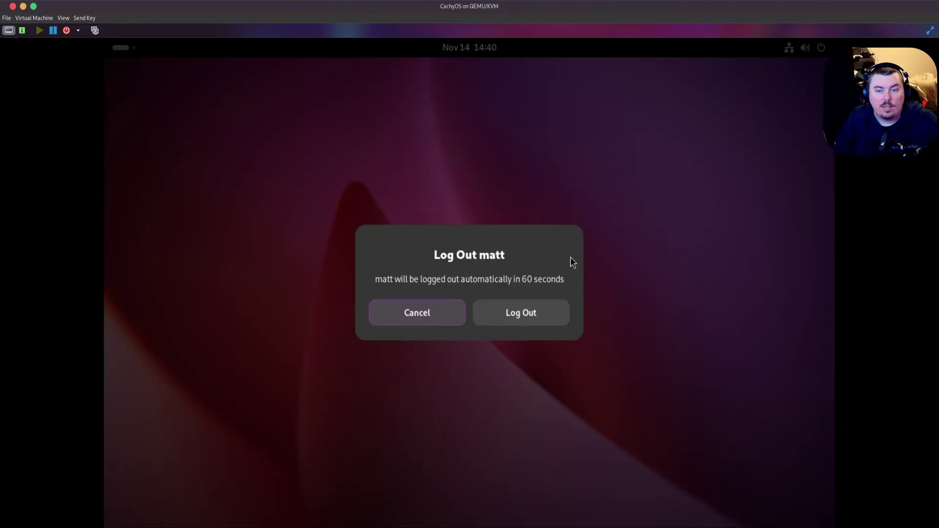
left_click(520, 318)
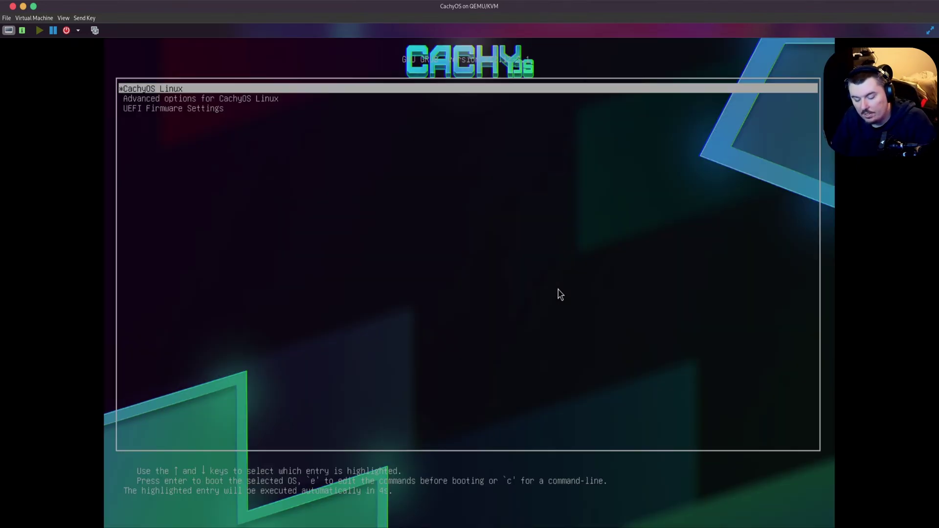
key("Return")
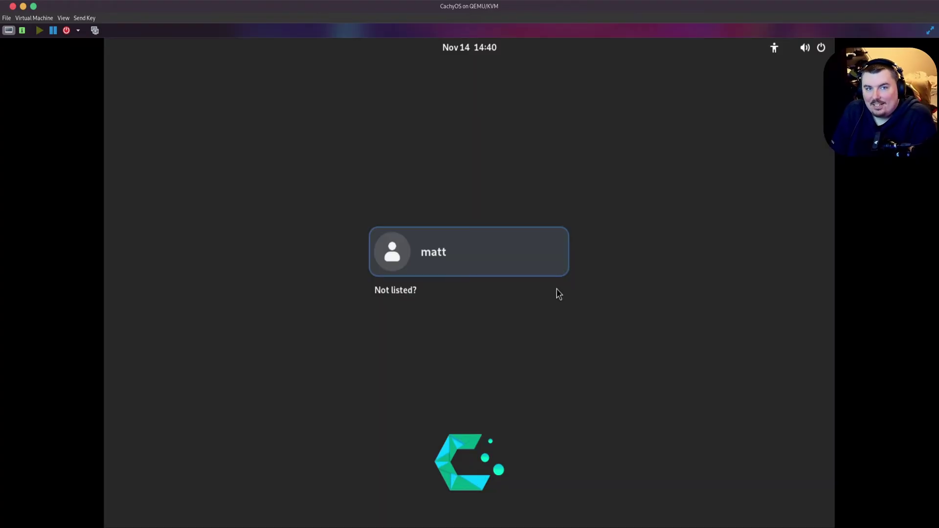
- Select the user, choose the Plasma session and log in, re-entering the mistyped password
left_click(493, 244)
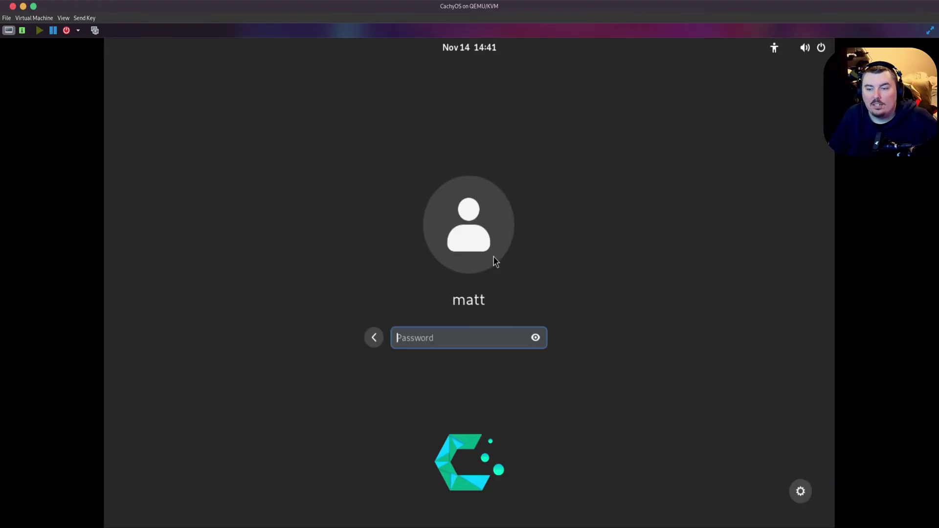
left_click(800, 484)
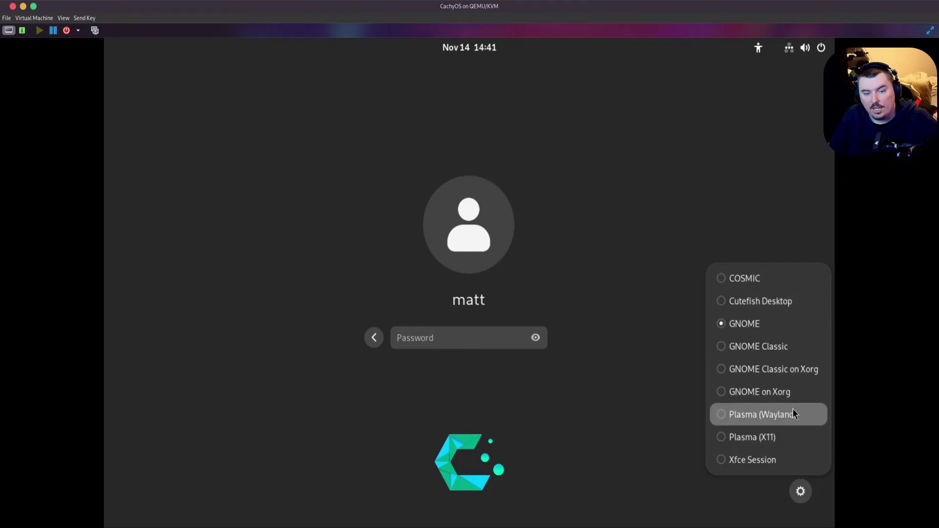
left_click(782, 434)
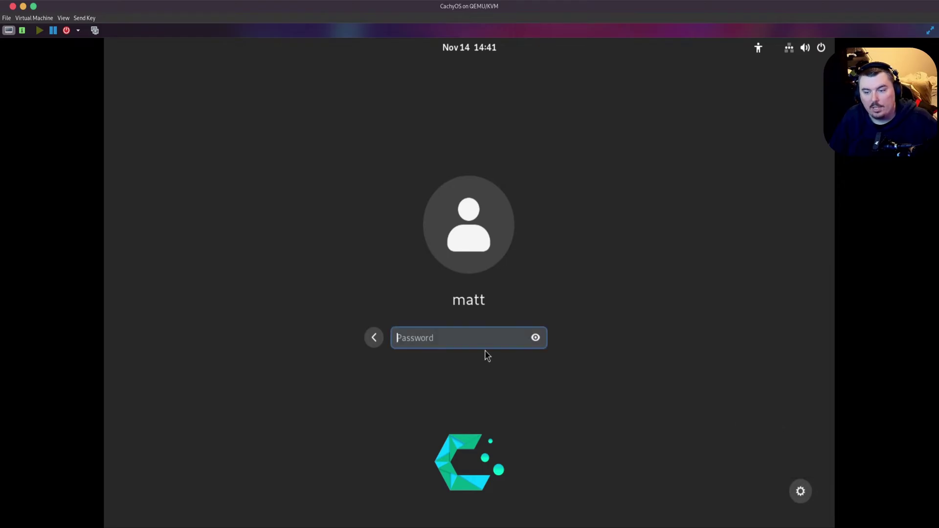
type("a")
key("Return")
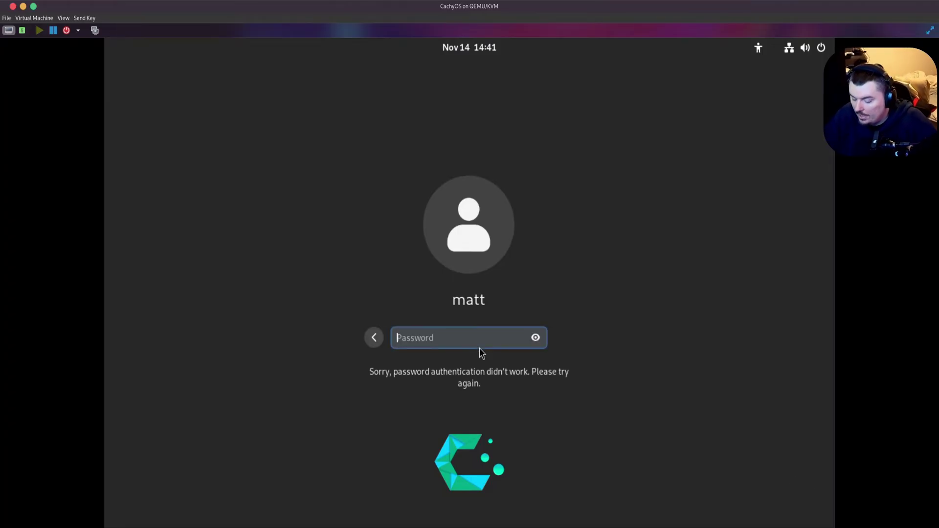
type("aaaa")
key("Return")
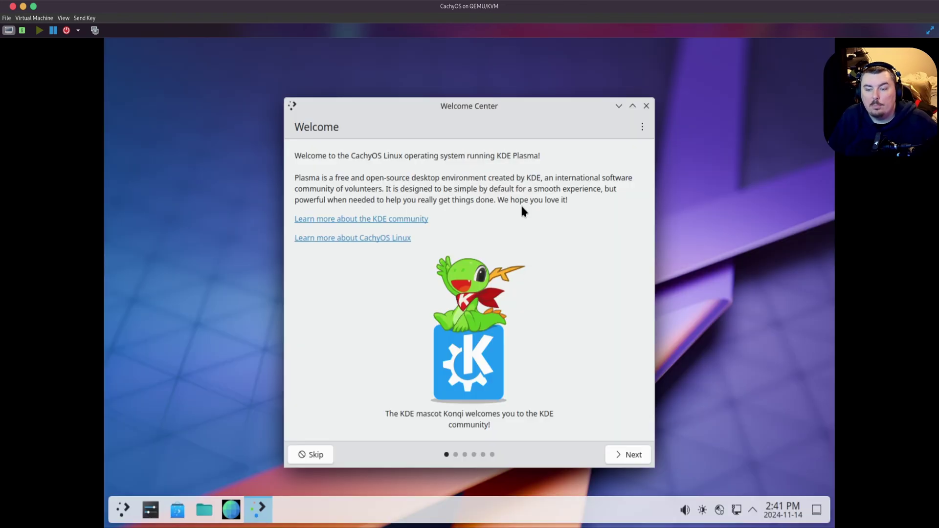
- Close the Welcome Center and open System Settings from the application launcher
left_click(646, 105)
left_click(124, 514)
left_click(126, 518)
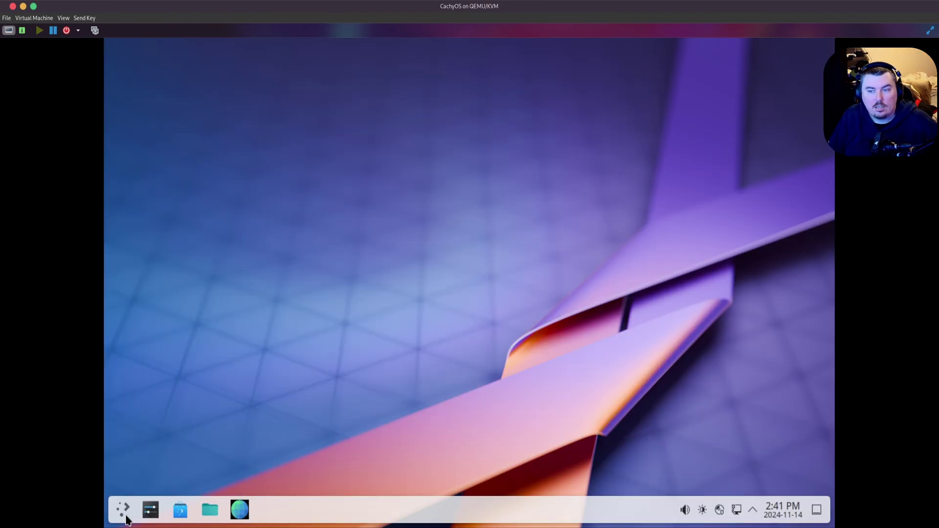
left_click(126, 519)
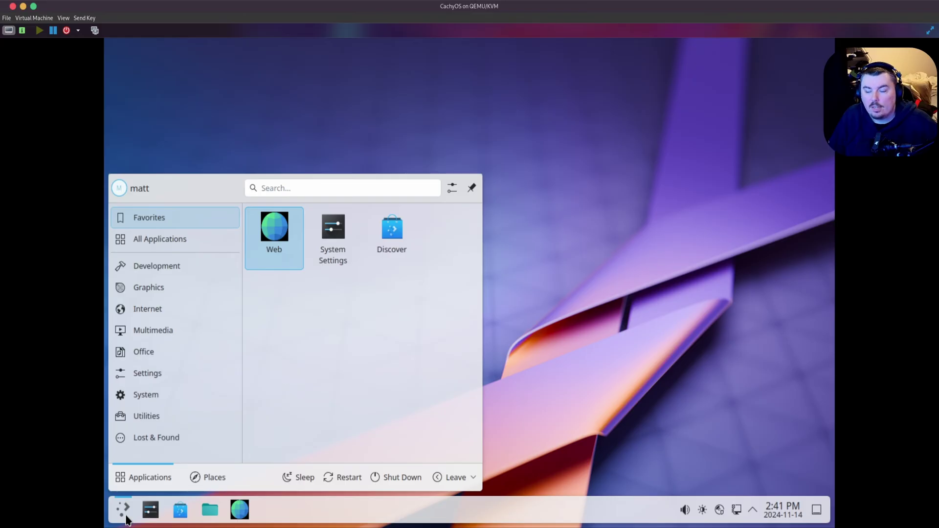
left_click(127, 519)
double_click(128, 516)
left_click(151, 510)
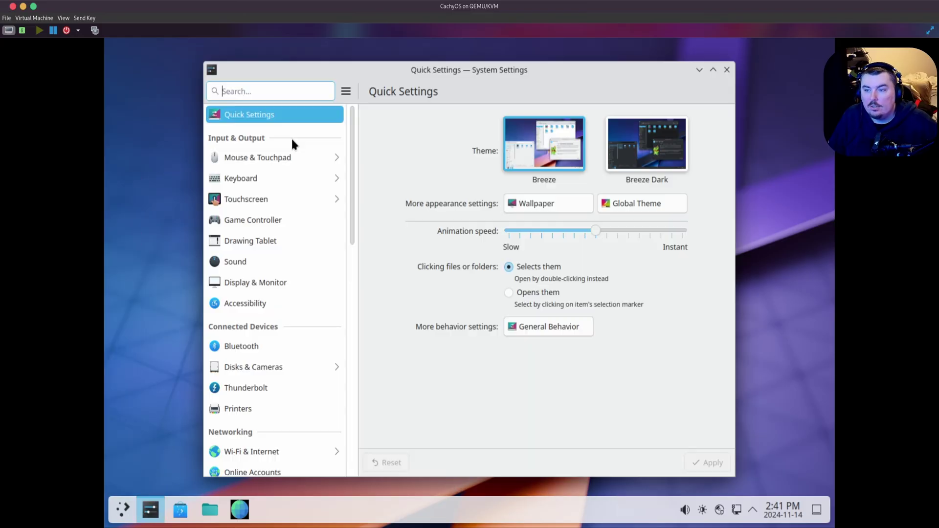
- Select and apply the Breeze Dark theme in System Settings
left_click(647, 144)
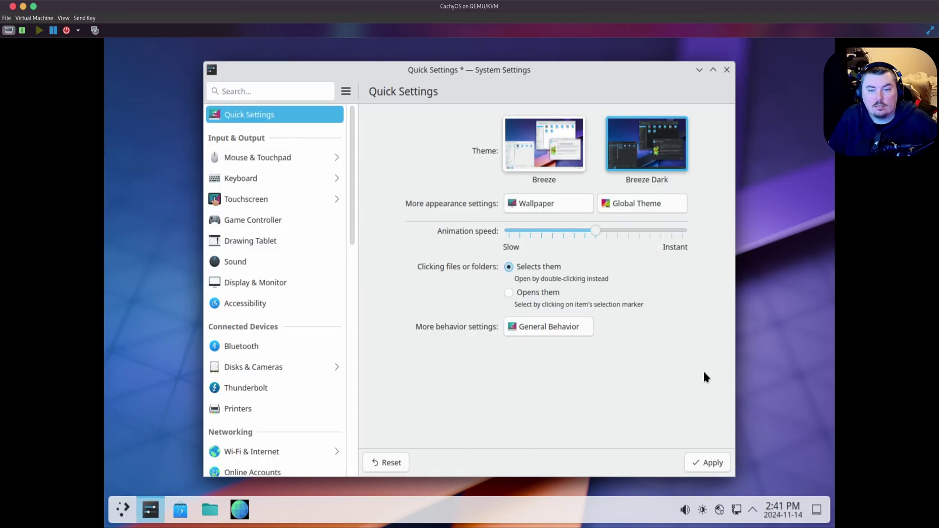
left_click(711, 463)
scroll(300, 285, "down", 6)
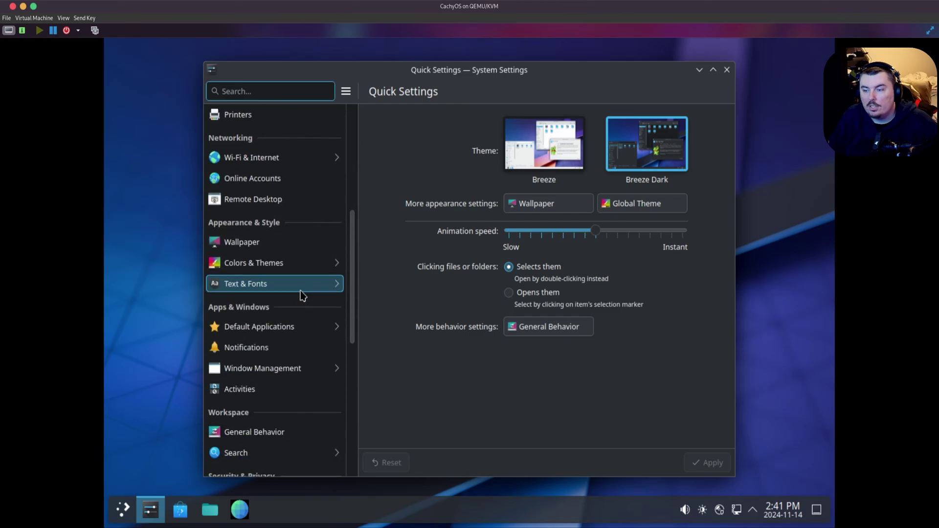
scroll(302, 296, "down", 8)
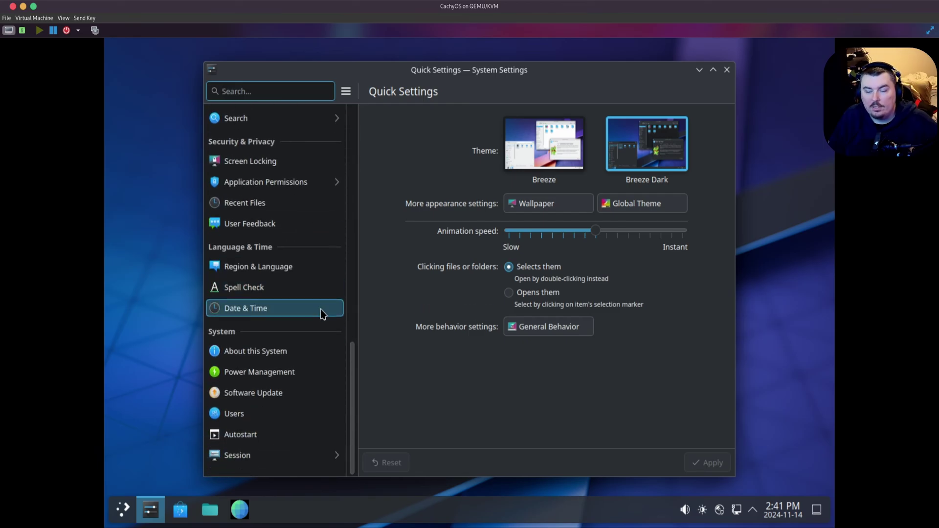
- View the Desktop Session page, return to the main list, and scroll the sidebar to the top
left_click(264, 456)
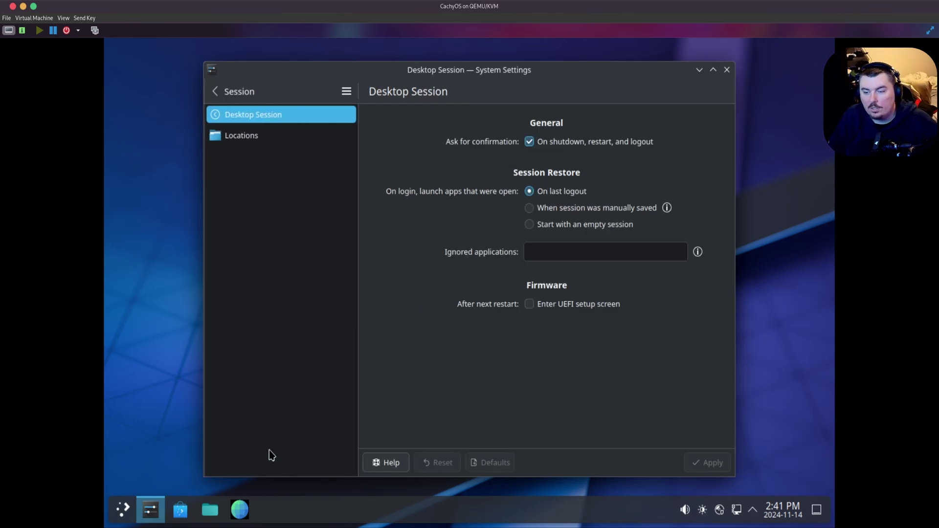
left_click(217, 92)
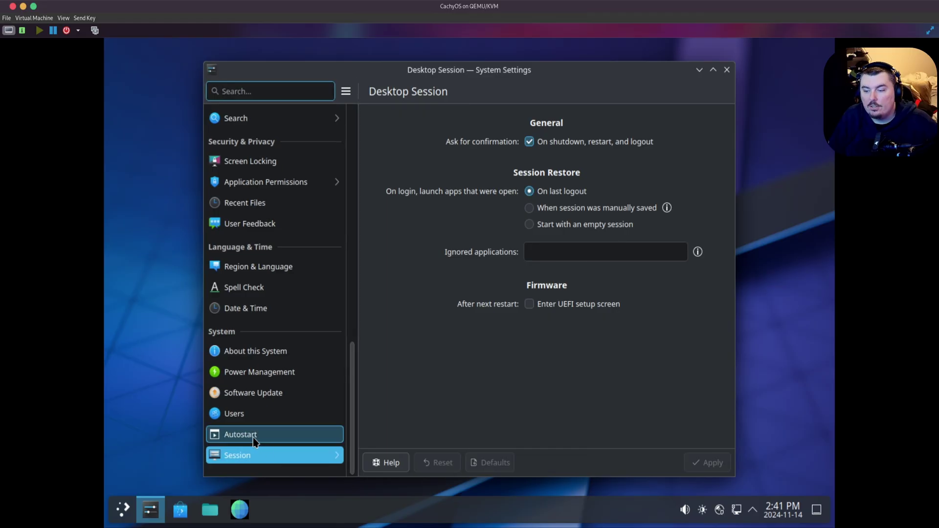
scroll(288, 362, "up", 12)
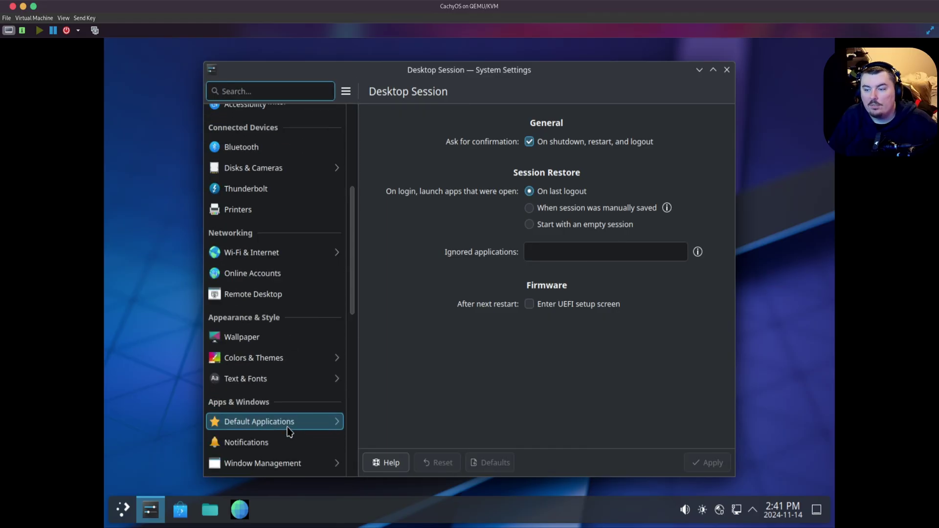
scroll(290, 432, "up", 3)
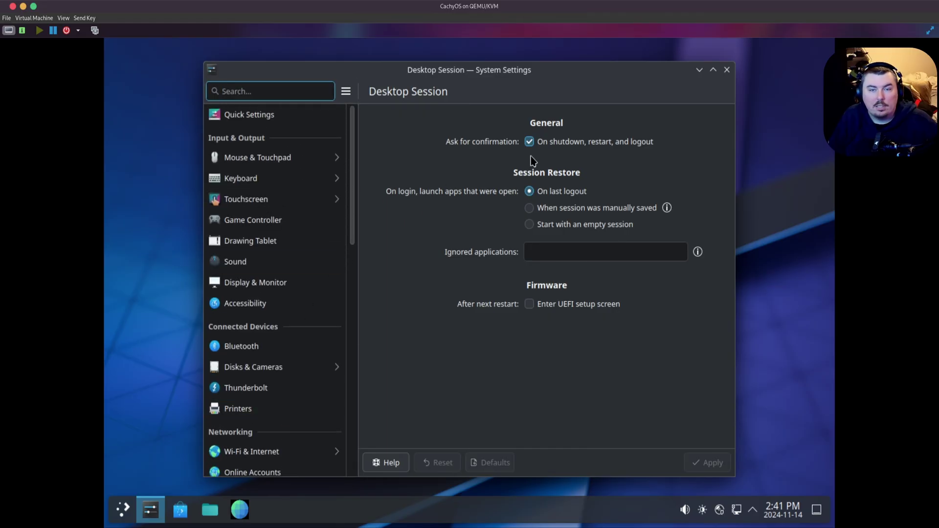
left_click(727, 70)
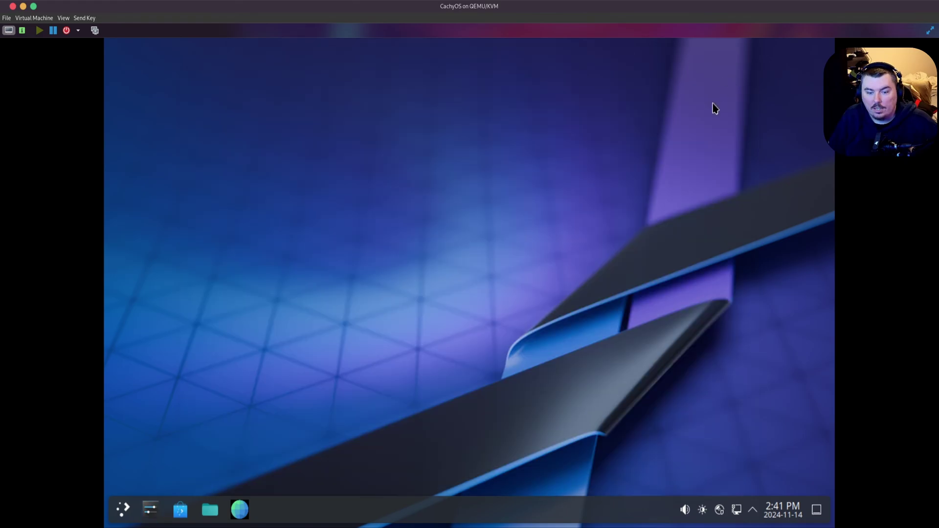
left_click(123, 509)
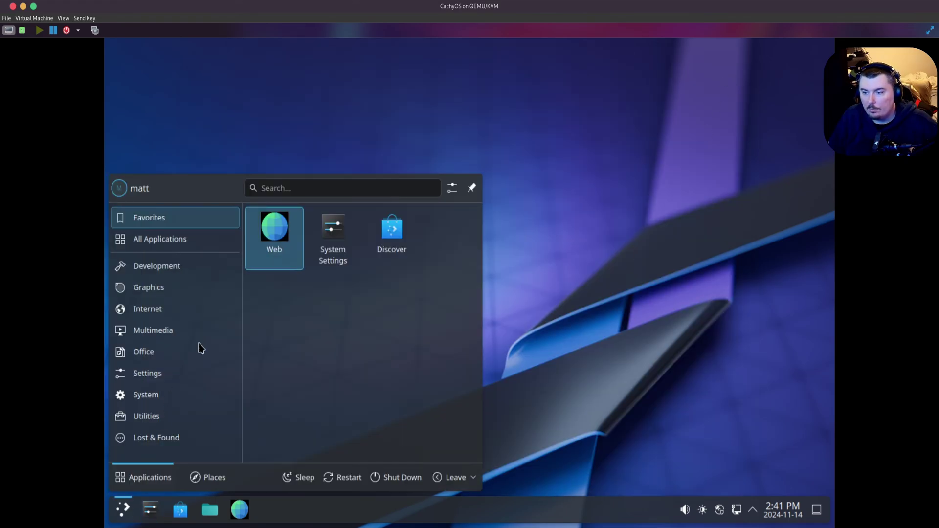
mouse_move(199, 351)
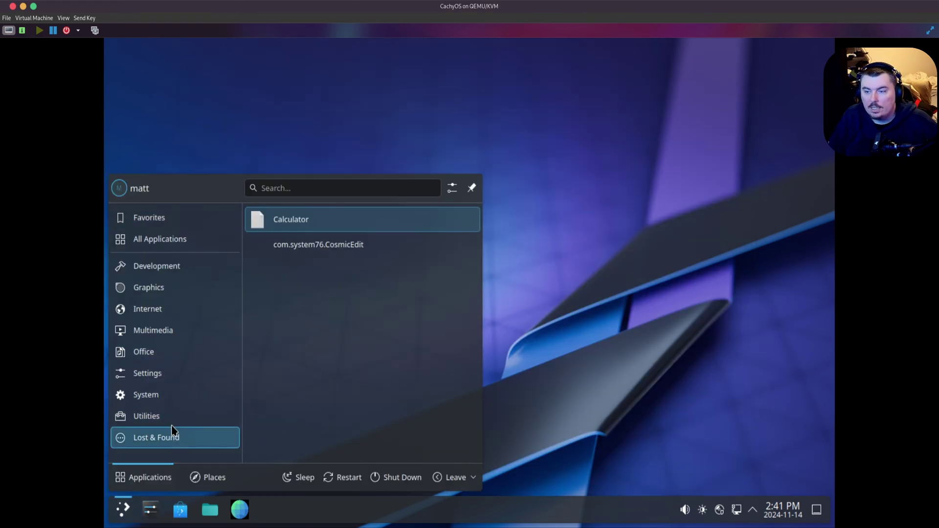
mouse_move(180, 390)
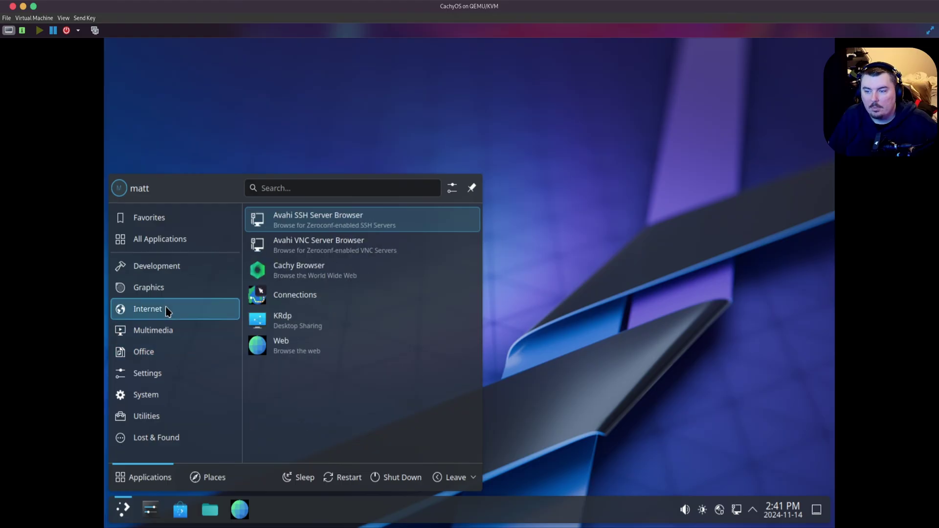
mouse_move(155, 243)
left_click(758, 475)
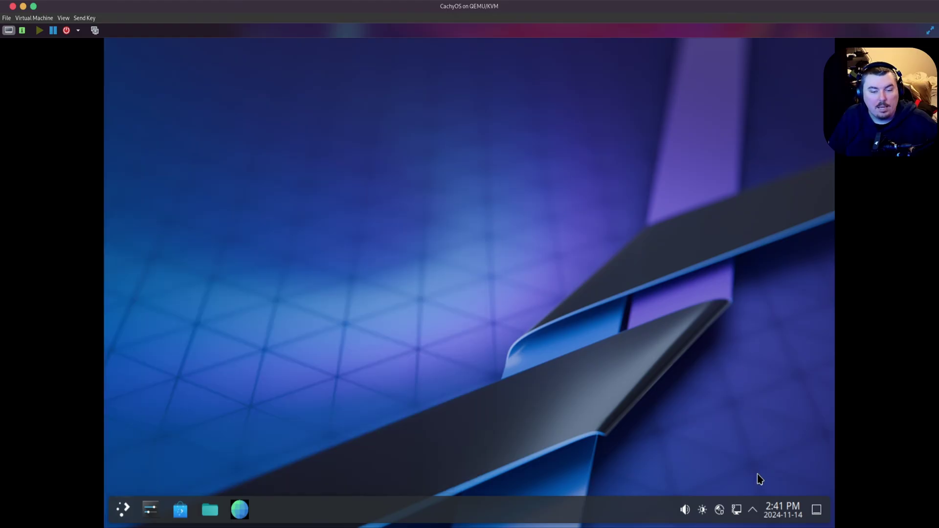
left_click(785, 511)
left_click(784, 511)
left_click(756, 514)
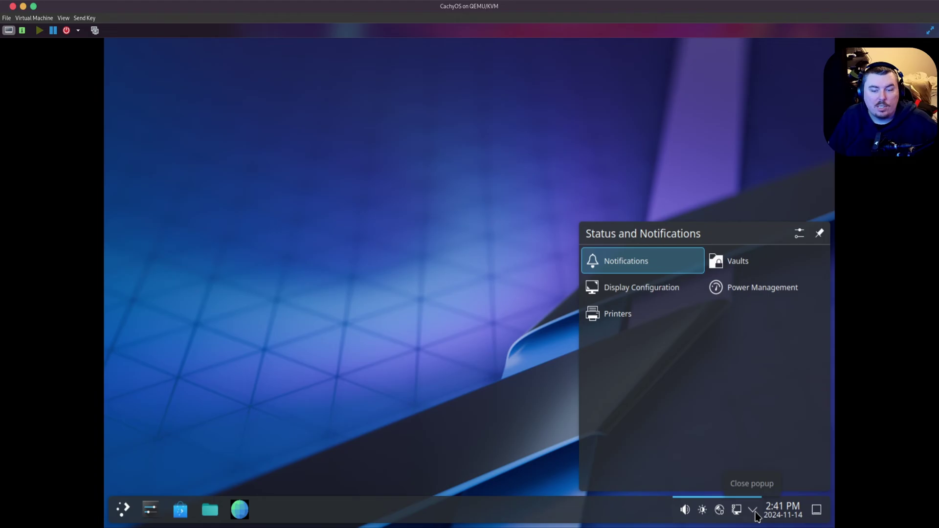
left_click(756, 514)
left_click(737, 512)
left_click(738, 512)
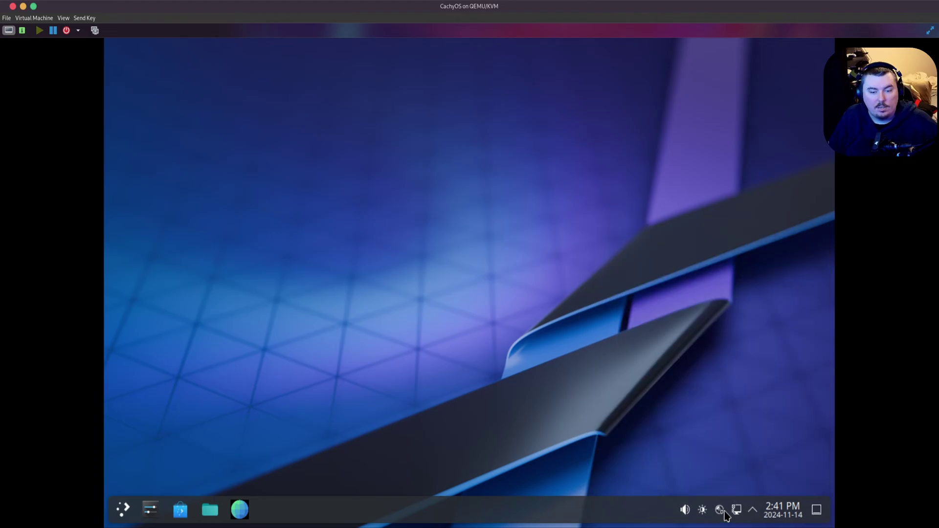
left_click(721, 513)
left_click(720, 512)
left_click(704, 512)
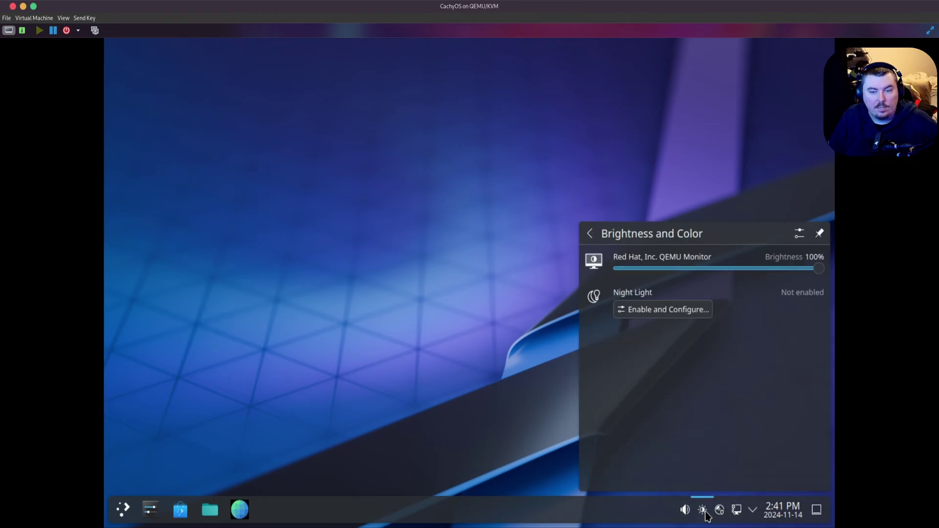
left_click_drag(653, 274, 825, 286)
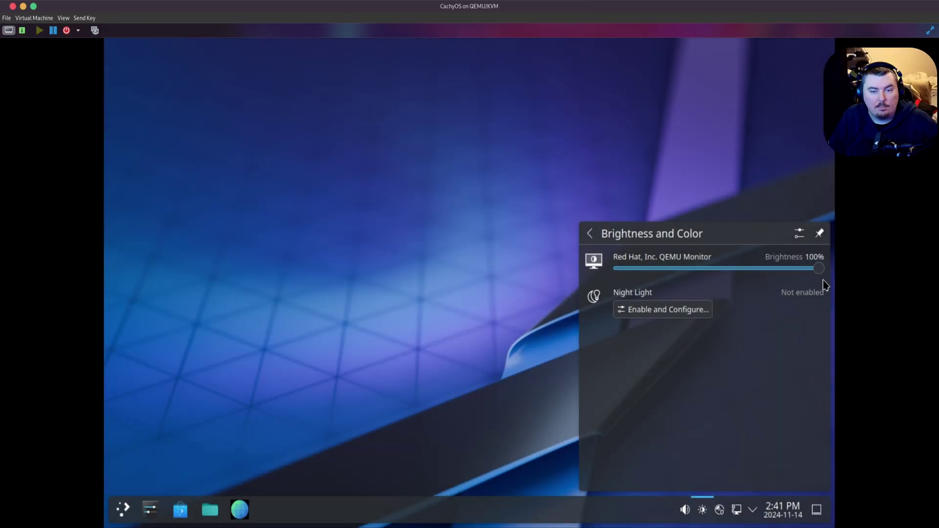
left_click(685, 511)
left_click(427, 359)
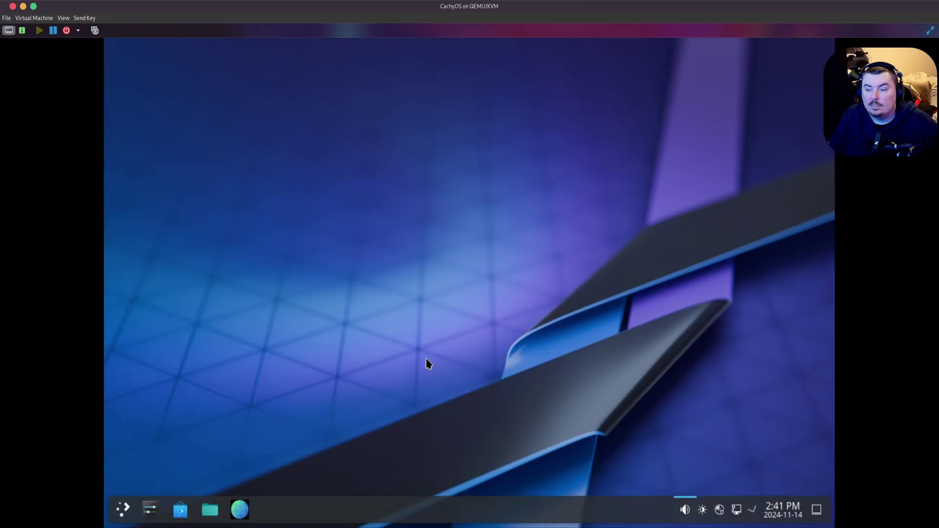
left_click(205, 519)
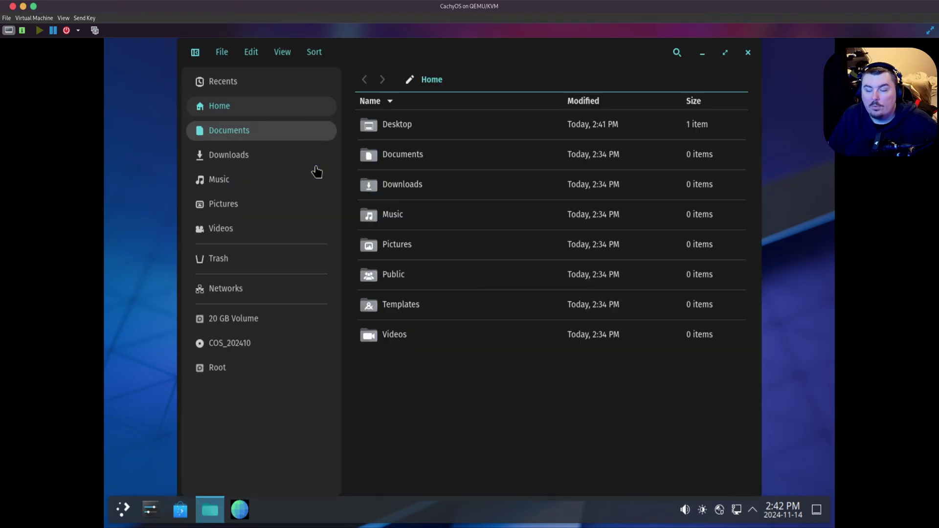
- Close the file manager and search the launcher for 'dol'
left_click(747, 53)
left_click(129, 507)
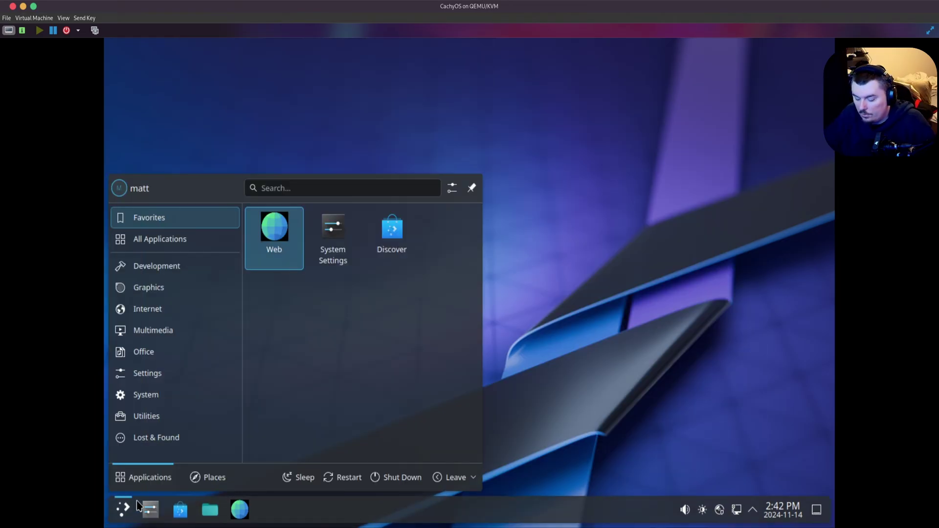
type("dol")
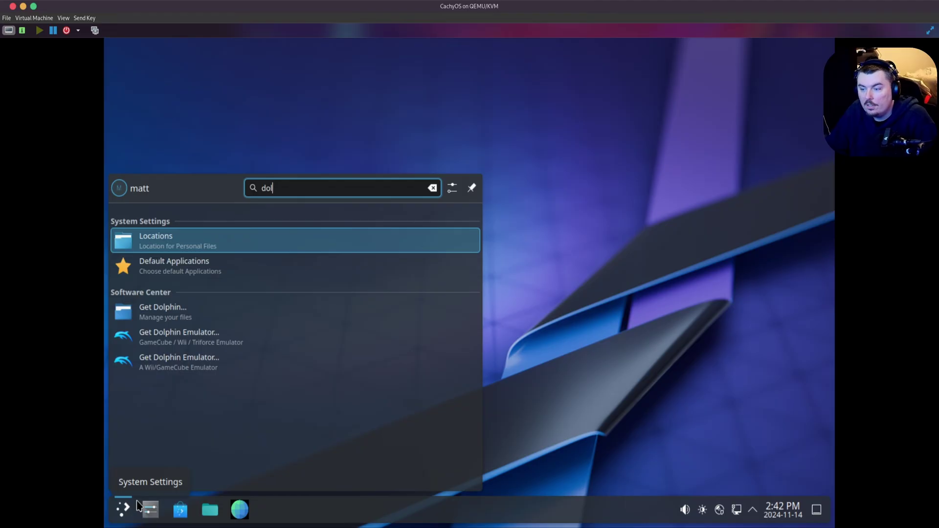
key("Down")
key("Down")
key("Down")
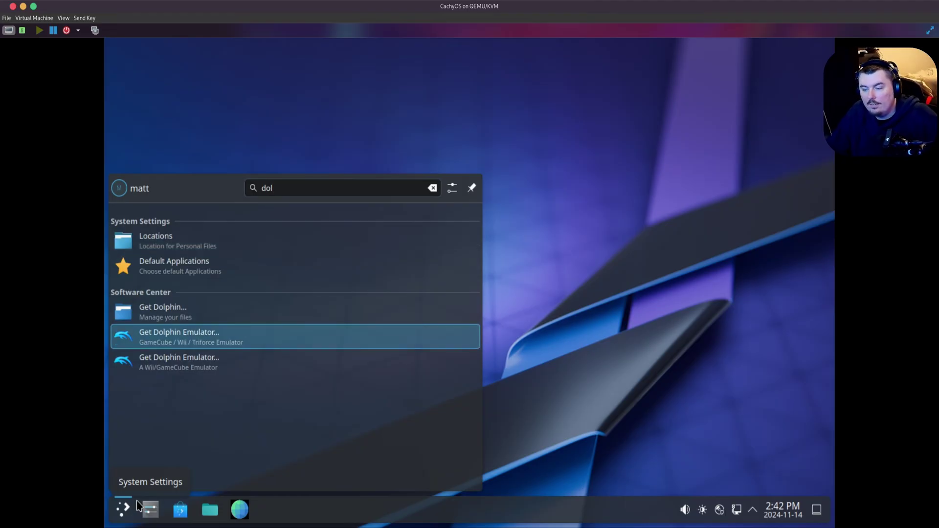
left_click(129, 510)
- Search 'ter' in the launcher and launch the Terminal application
left_click(129, 511)
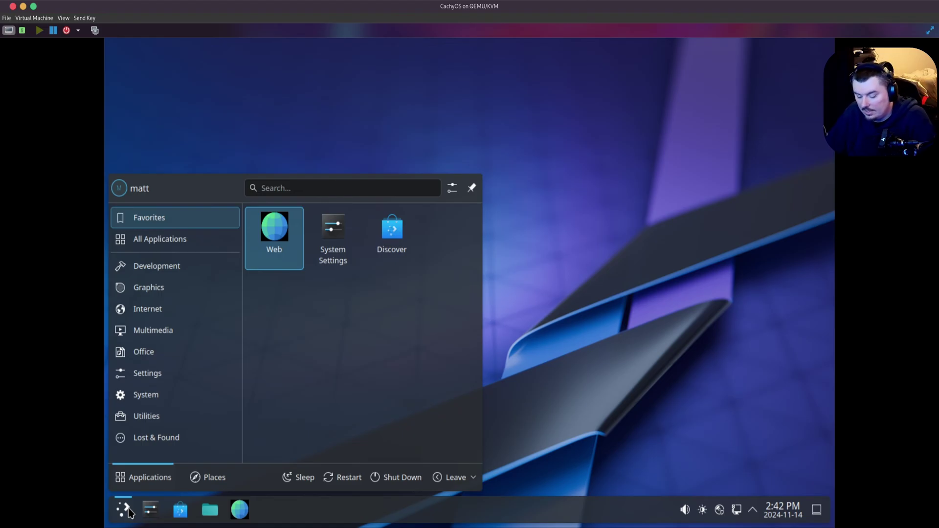
type("ter")
key("Down")
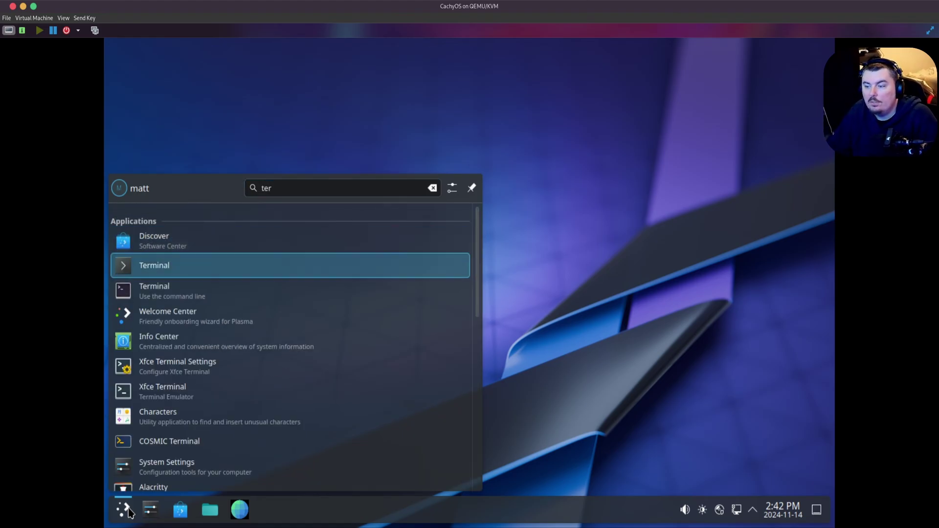
key("Return")
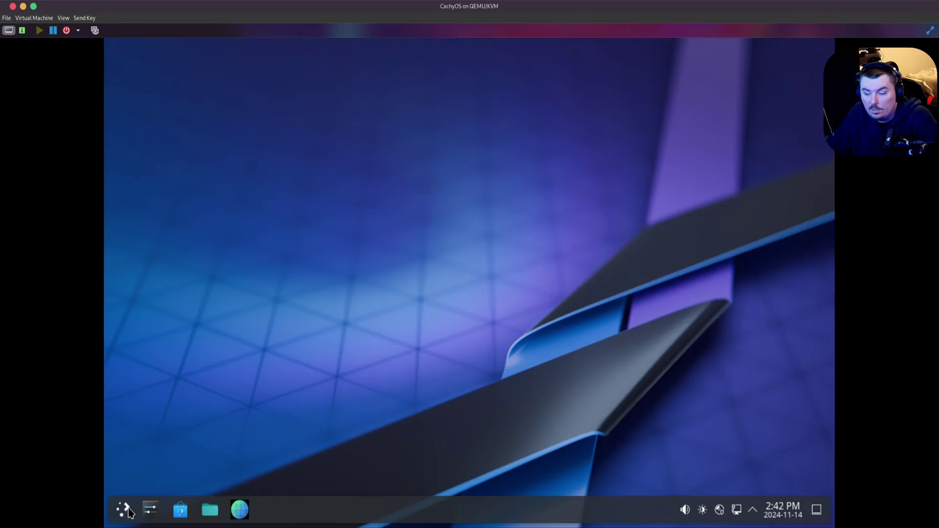
left_click(129, 511)
type("ter")
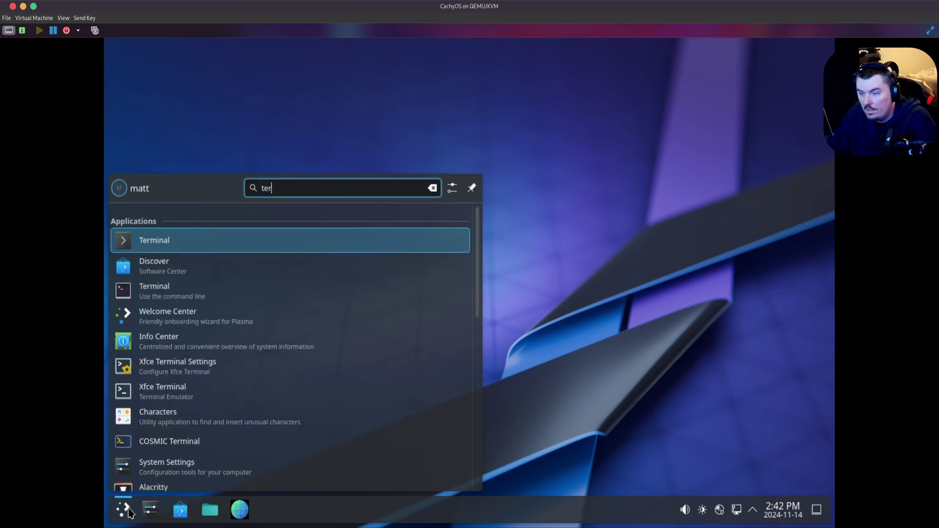
key("Down")
key("Down")
key("Return")
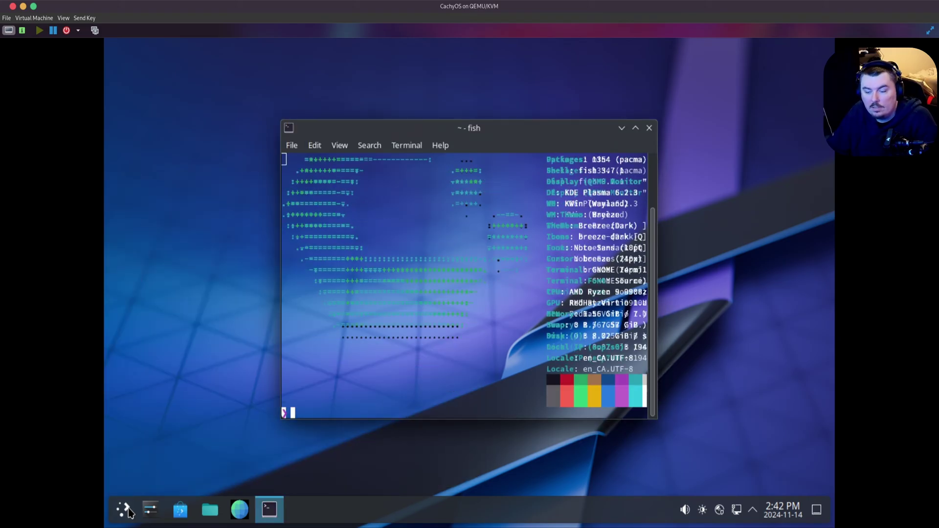
- Type 'sudo pacman -S ko' in the terminal and reposition its window
type("sud")
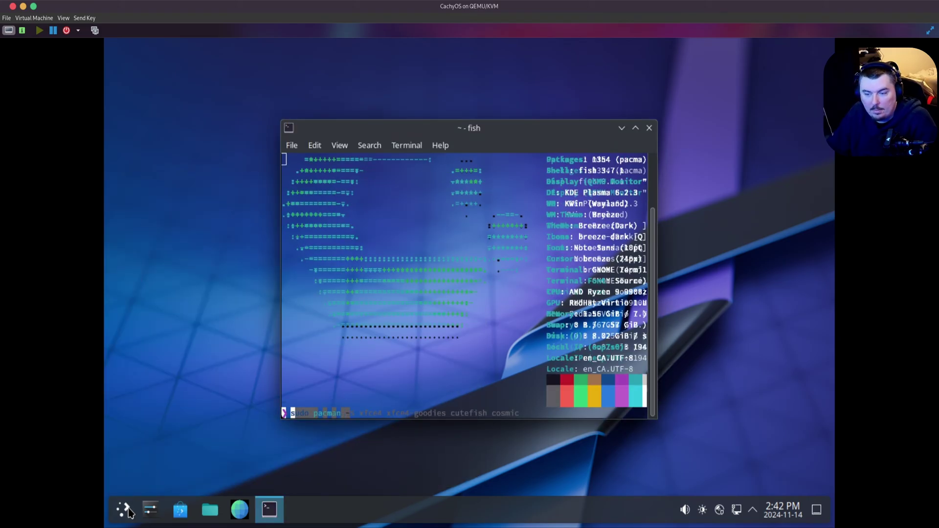
type("o pacman -S")
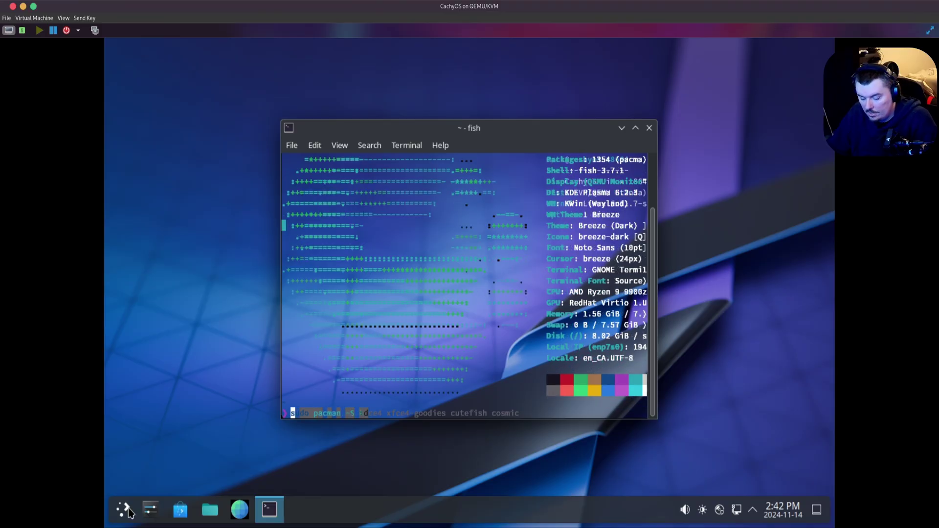
type(" kobn")
key("BackSpace")
key("BackSpace")
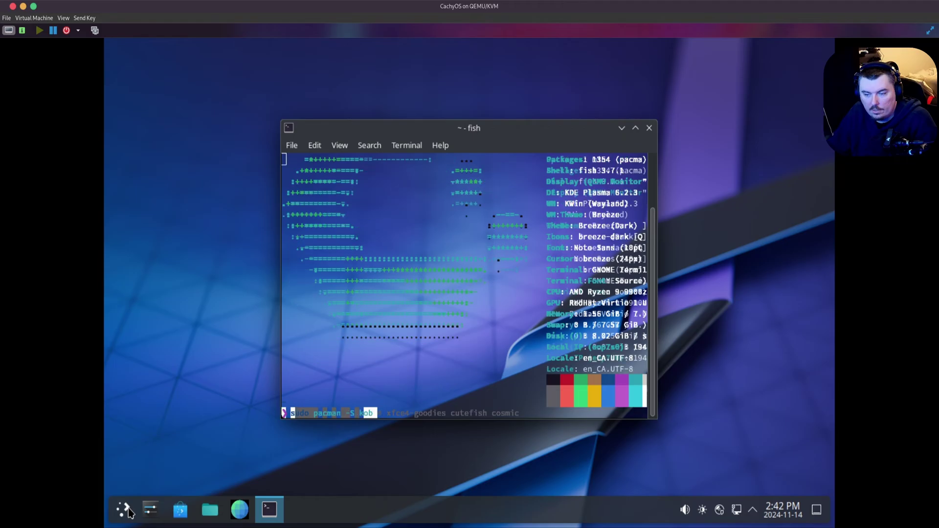
key("BackSpace")
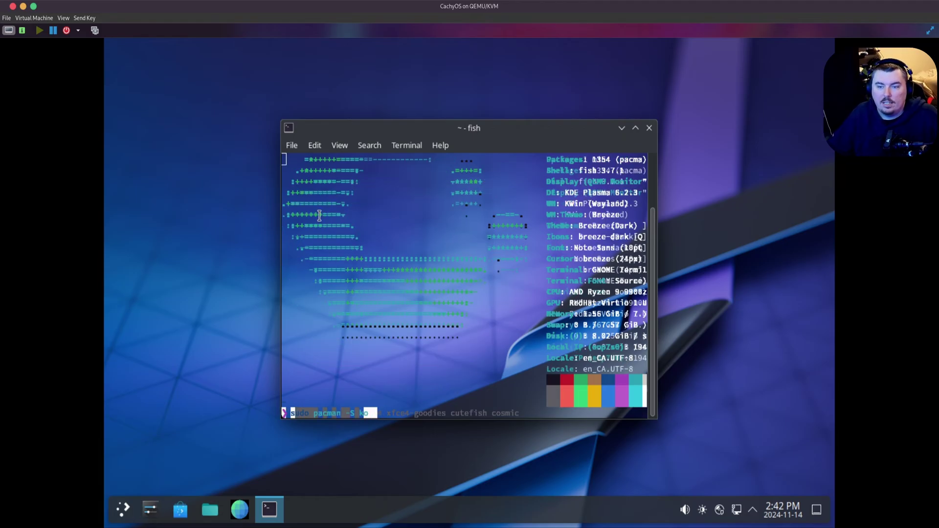
left_click_drag(614, 132, 556, 132)
- Switch the terminal profile from system-theme colours to the built-in GNOME dark scheme
right_click(440, 191)
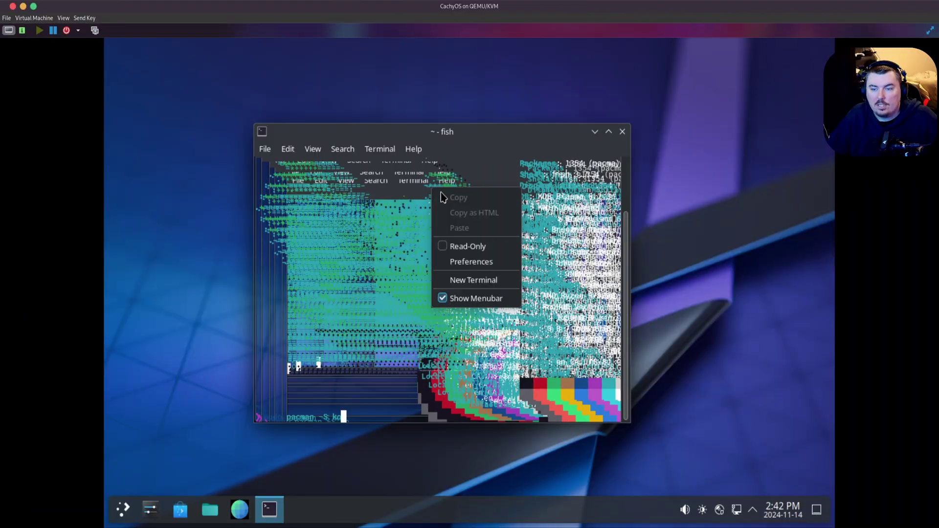
left_click(477, 262)
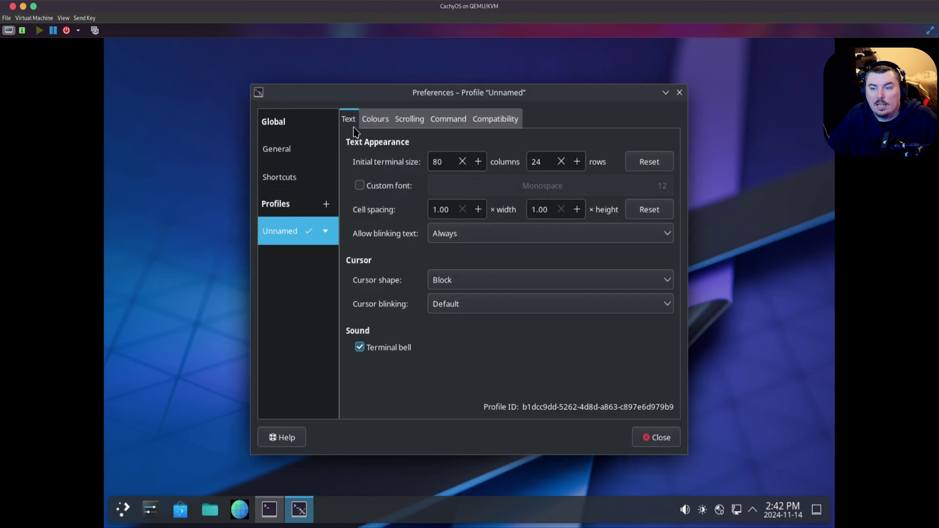
left_click(375, 119)
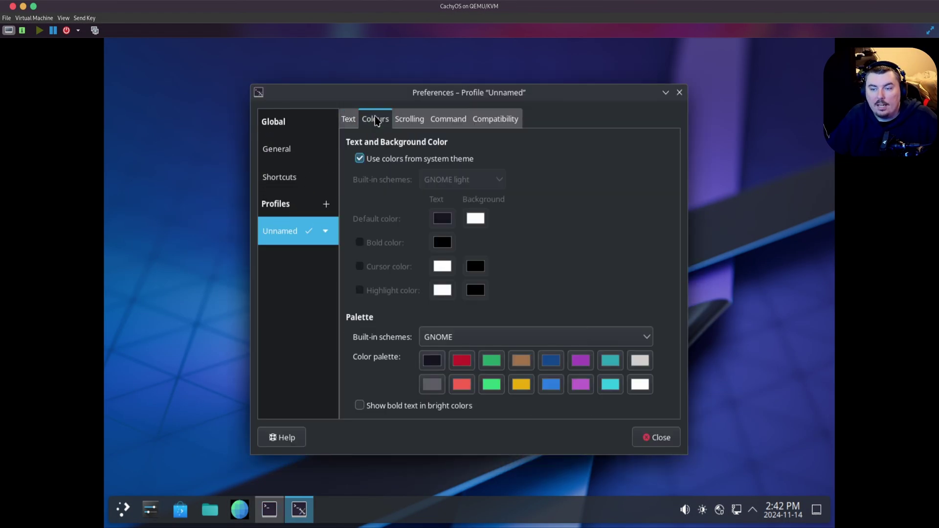
left_click(388, 161)
left_click(445, 181)
left_click(474, 198)
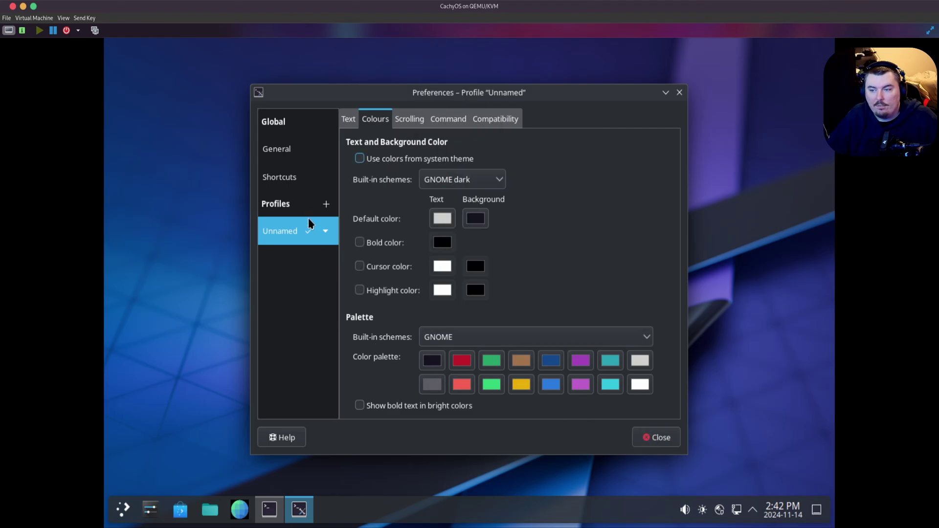
left_click(281, 149)
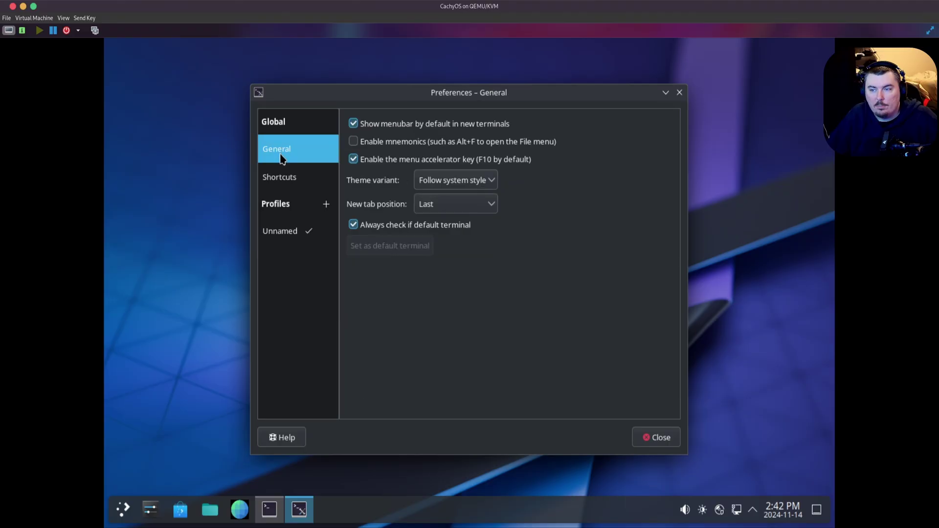
left_click(659, 439)
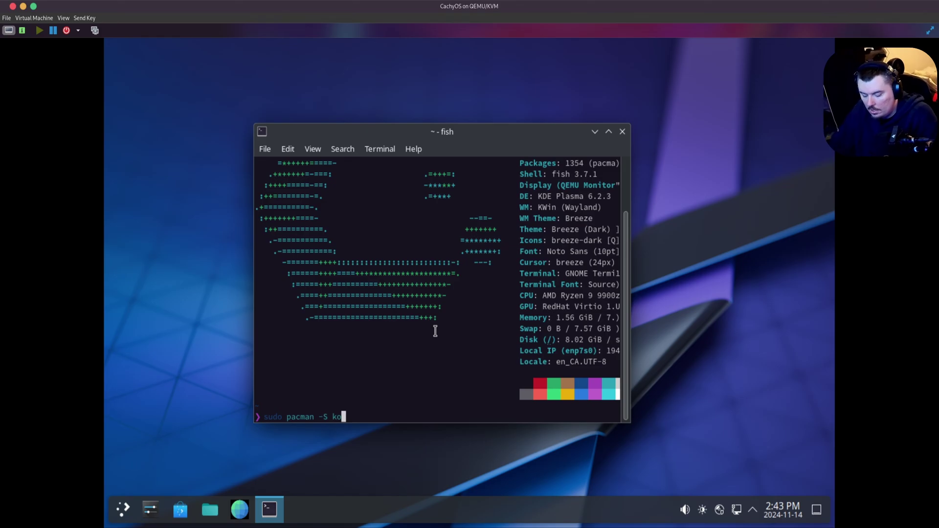
- Run 'sudo pacman -S konsole dolphin' and enter the sudo password
type("nsole ")
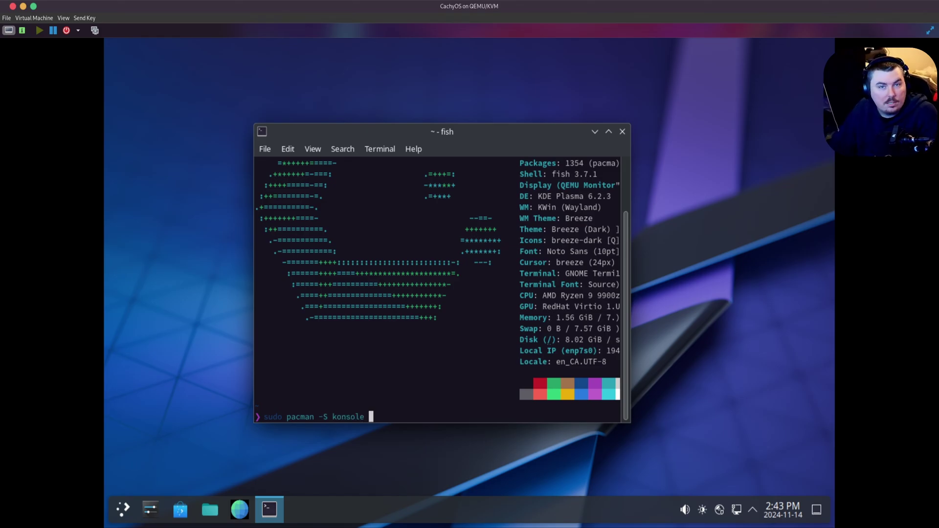
type("dolphin")
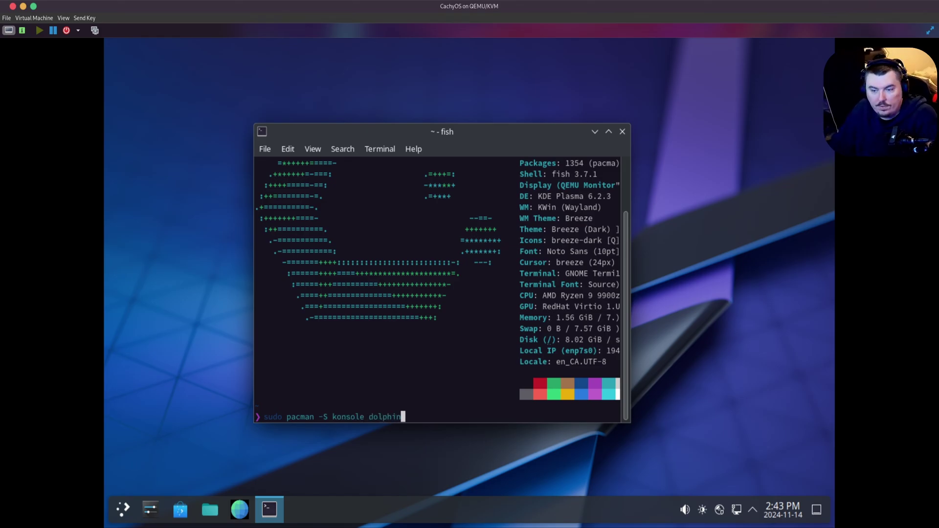
key("Return")
key("Return")
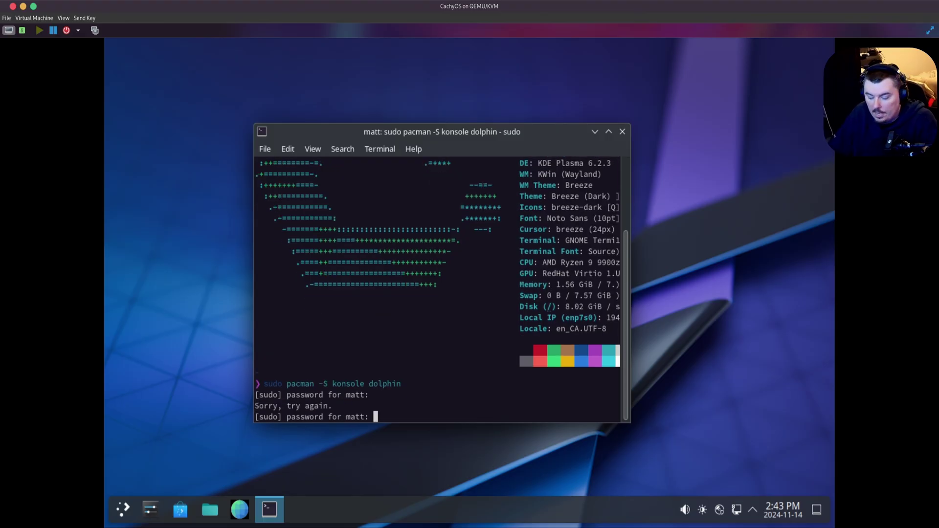
key("Return")
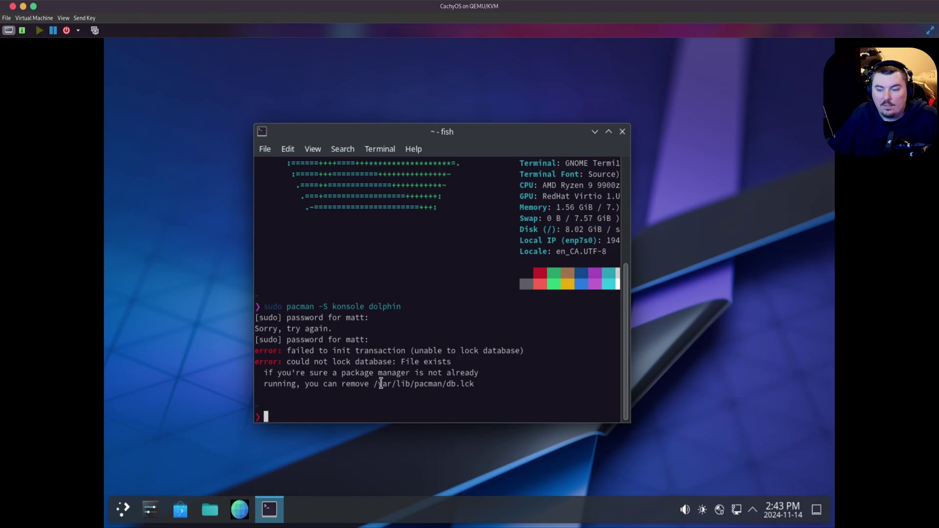
- Copy the /var/lib/pacman/db.lck path and delete it with sudo rm
left_click_drag(374, 384, 474, 383)
right_click(471, 384)
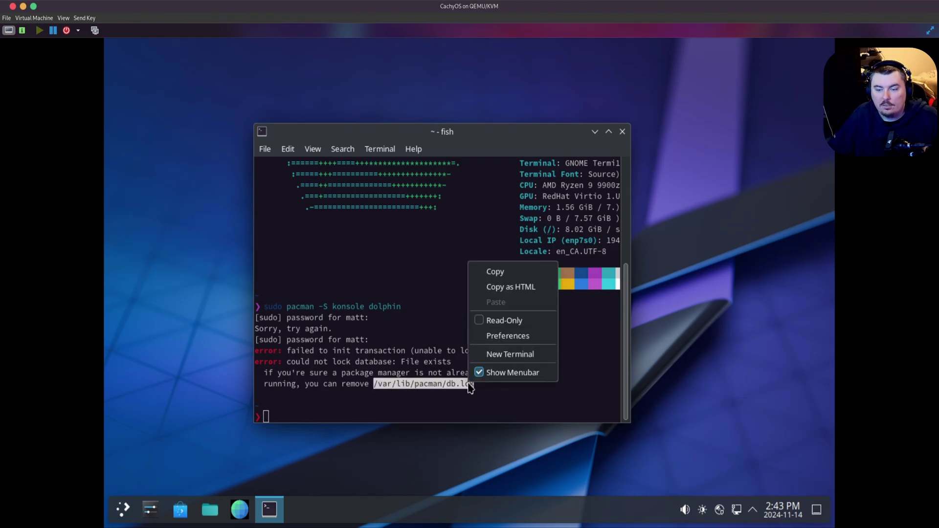
left_click(490, 270)
left_click(397, 349)
type("sud")
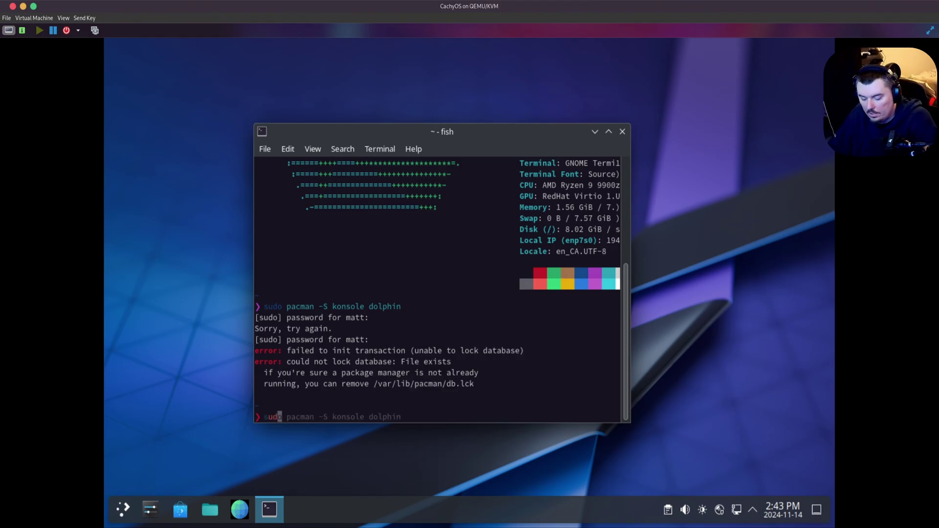
type("o rm")
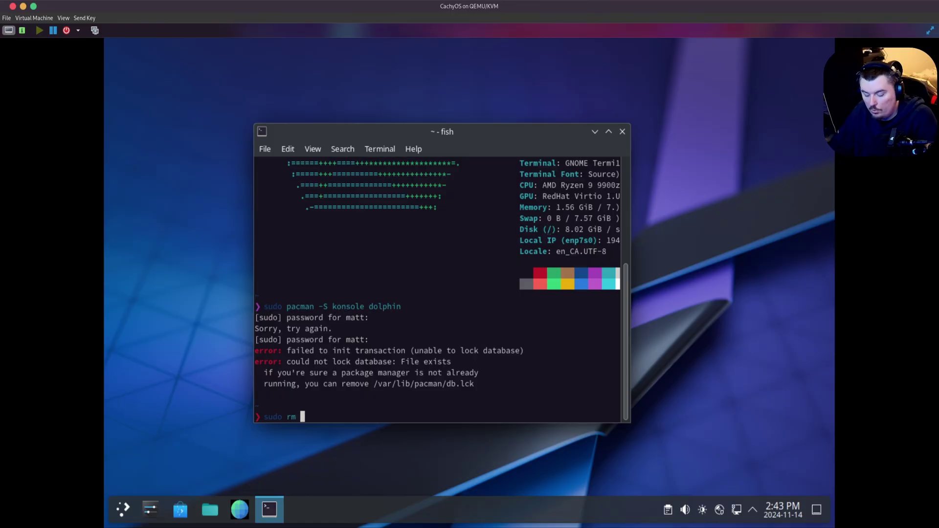
key("ctrl+shift+v")
key("Return")
- Rerun the konsole and dolphin install and confirm with y
key("Up")
key("Up")
key("Return")
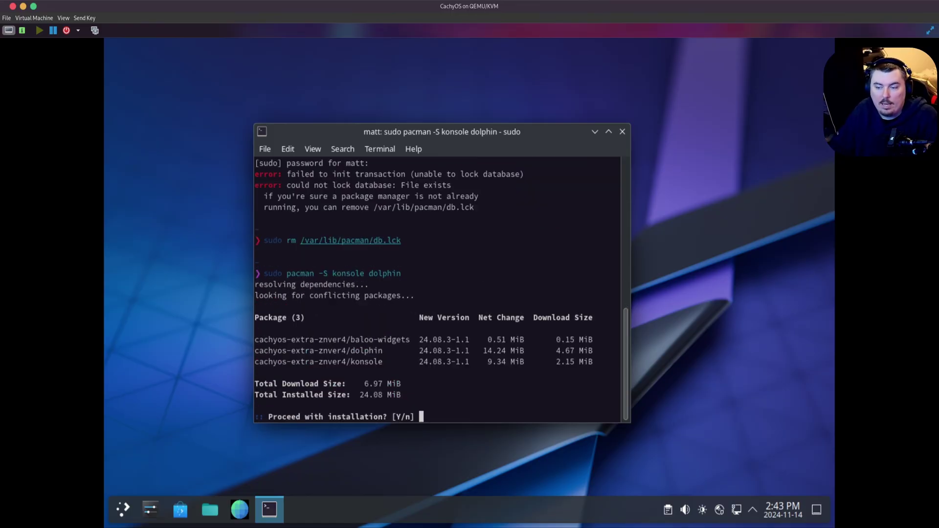
type("y")
key("Return")
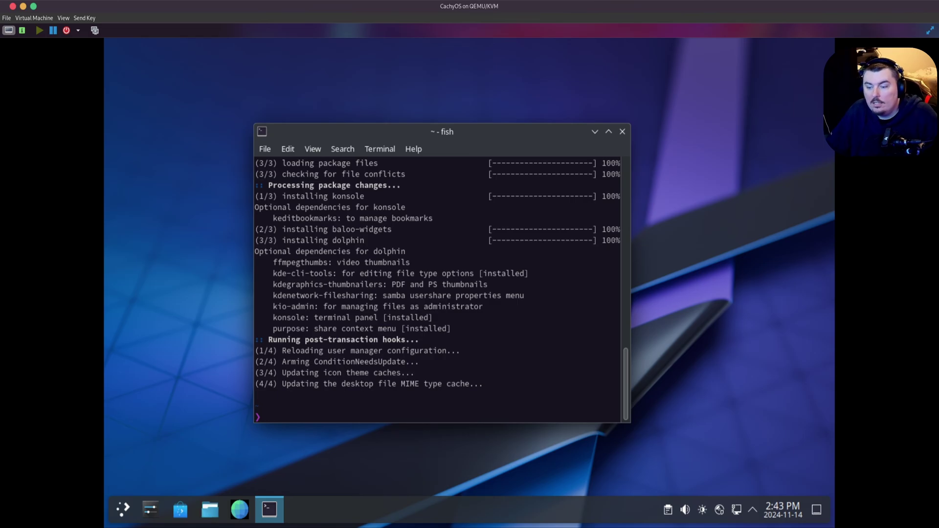
- Close the terminal and launch Dolphin by searching 'dol'
left_click(622, 131)
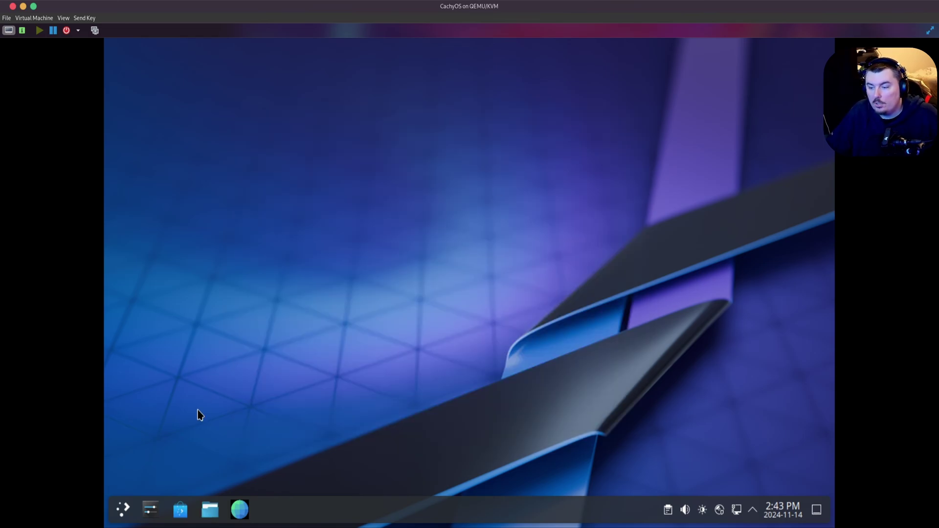
left_click(126, 511)
type("dol")
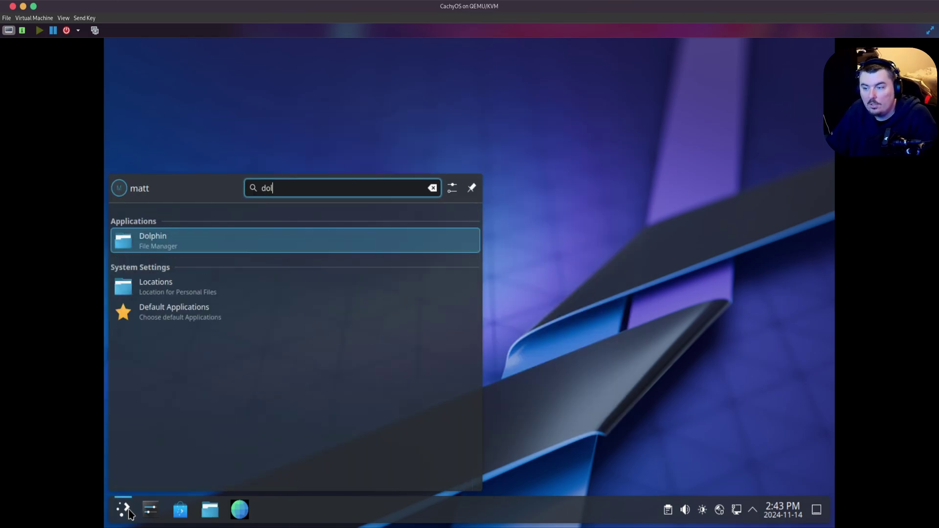
key("Return")
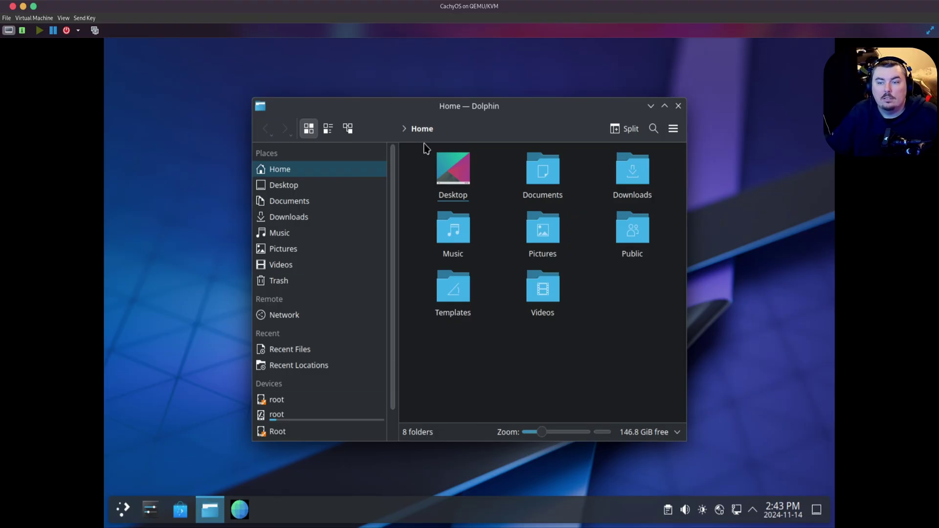
- Move and enlarge the Dolphin window, then close it
left_click_drag(414, 116, 292, 73)
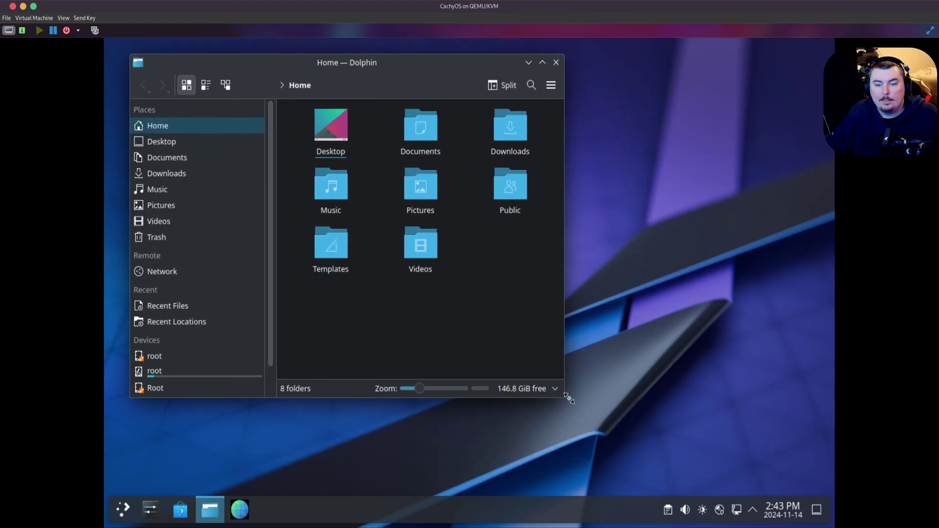
left_click_drag(565, 398, 813, 482)
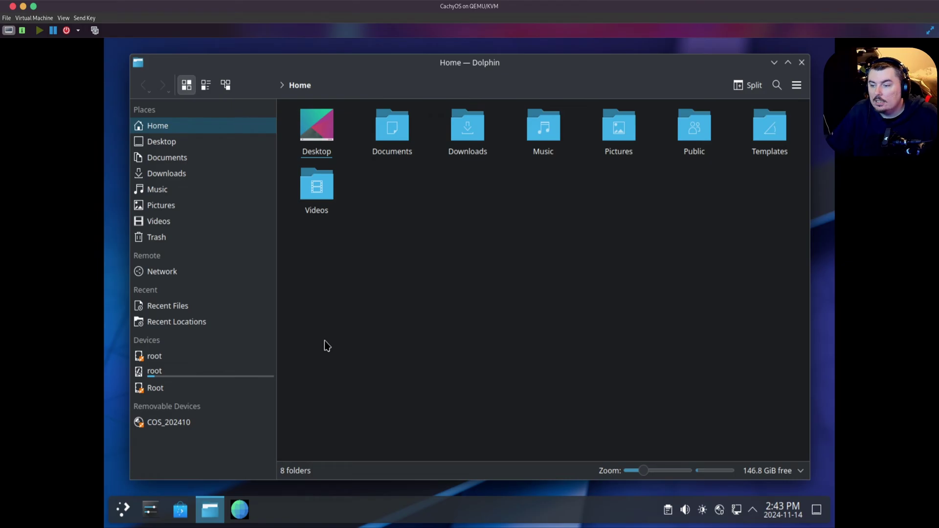
left_click(802, 63)
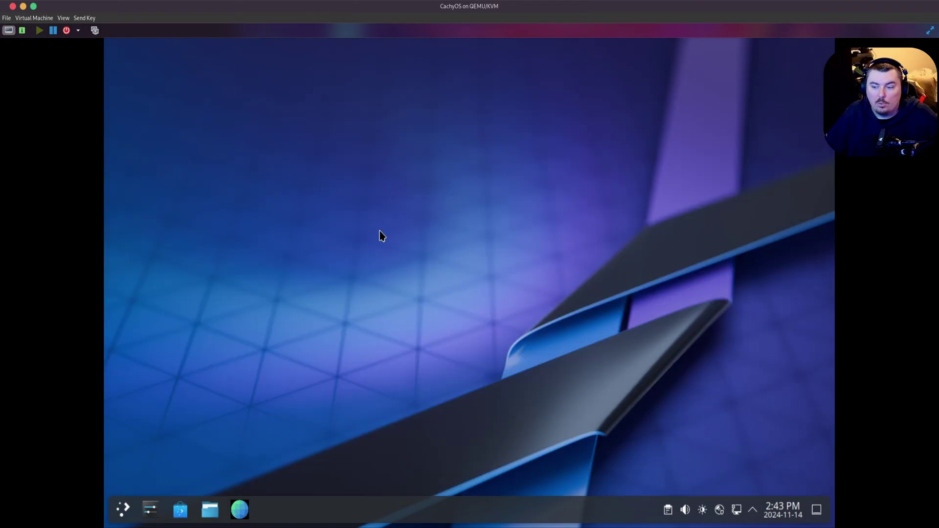
left_click(124, 509)
left_click(124, 509)
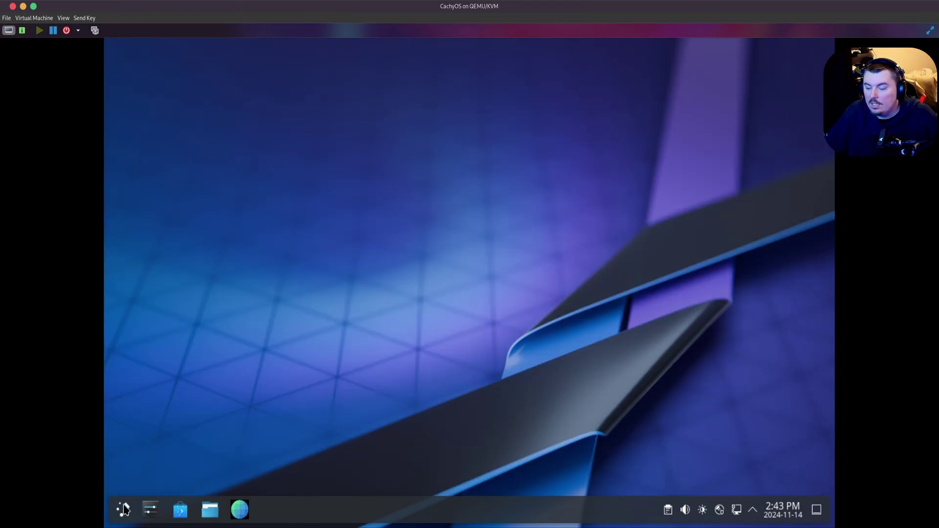
- Launch Octopi via an 'oc' launcher search and filter to the cachyos group's 24 packages
left_click(123, 509)
type("oc")
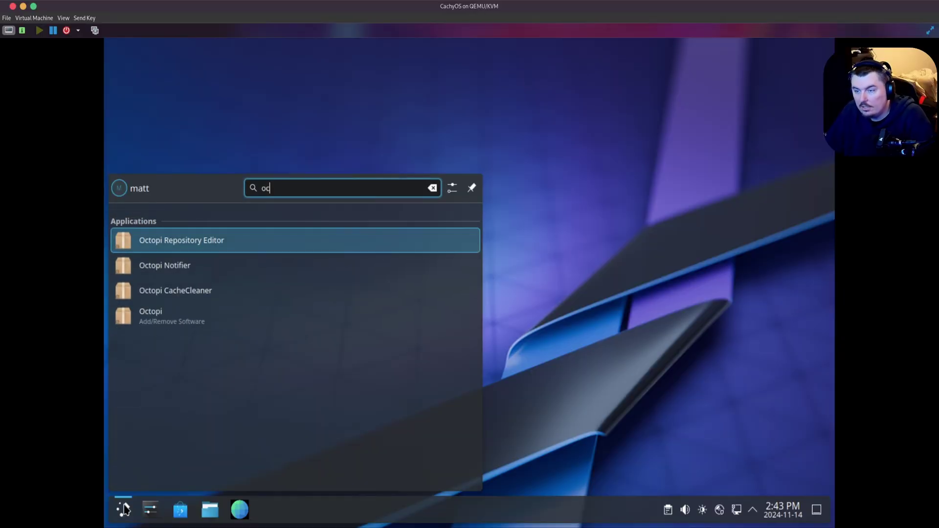
key("Down")
key("Down")
key("Down")
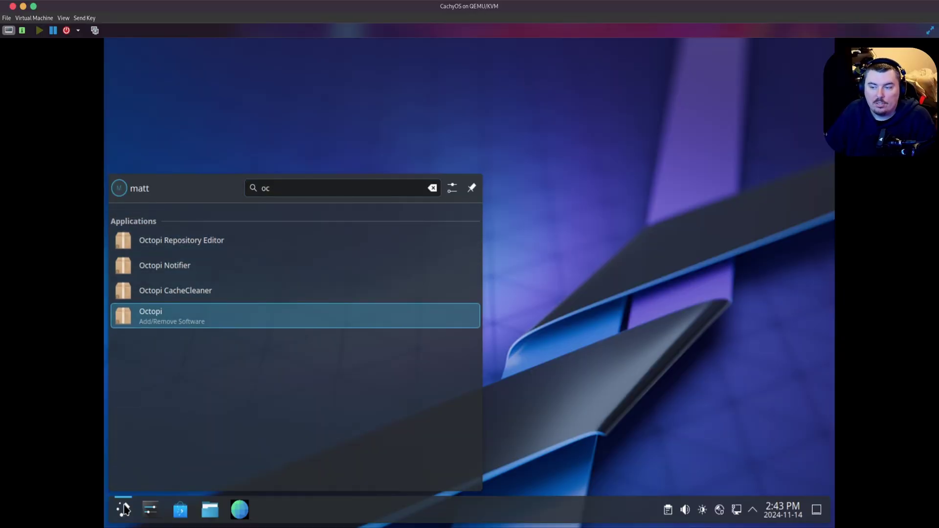
key("Return")
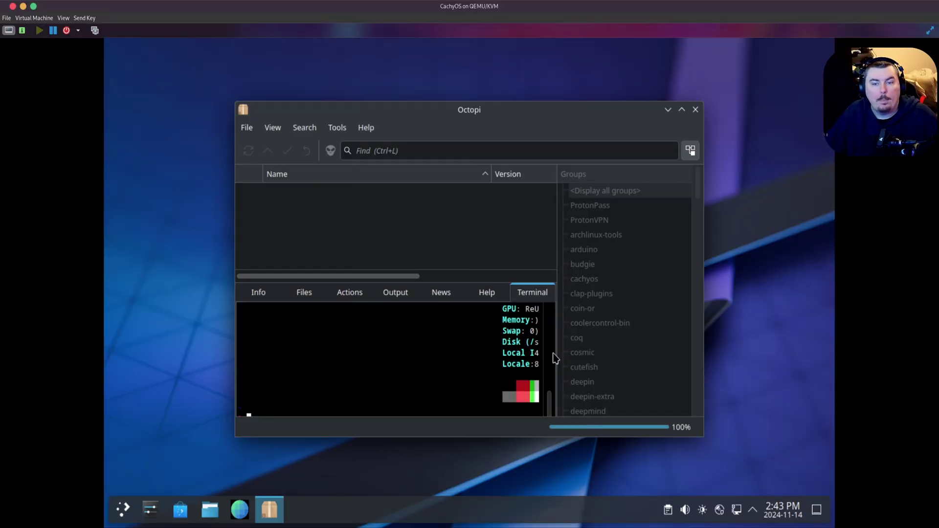
left_click(609, 281)
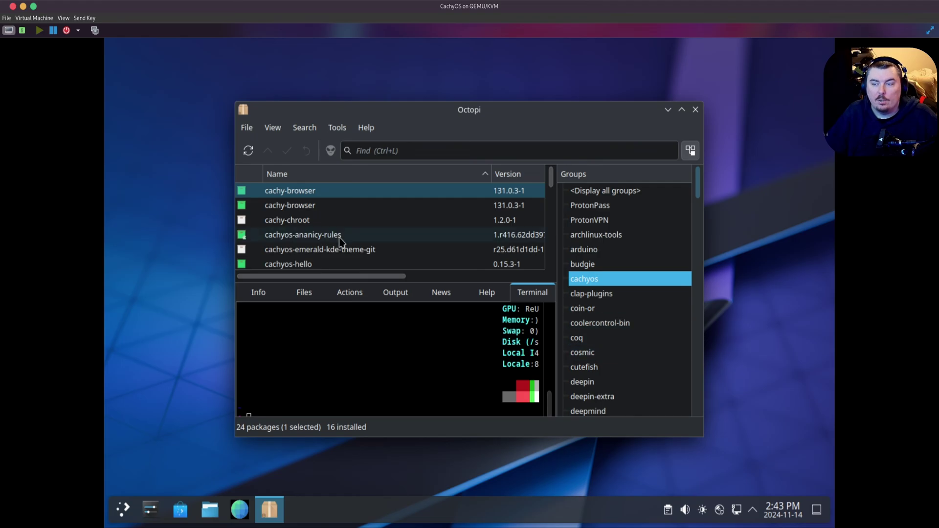
scroll(342, 244, "down", 5)
scroll(351, 262, "up", 6)
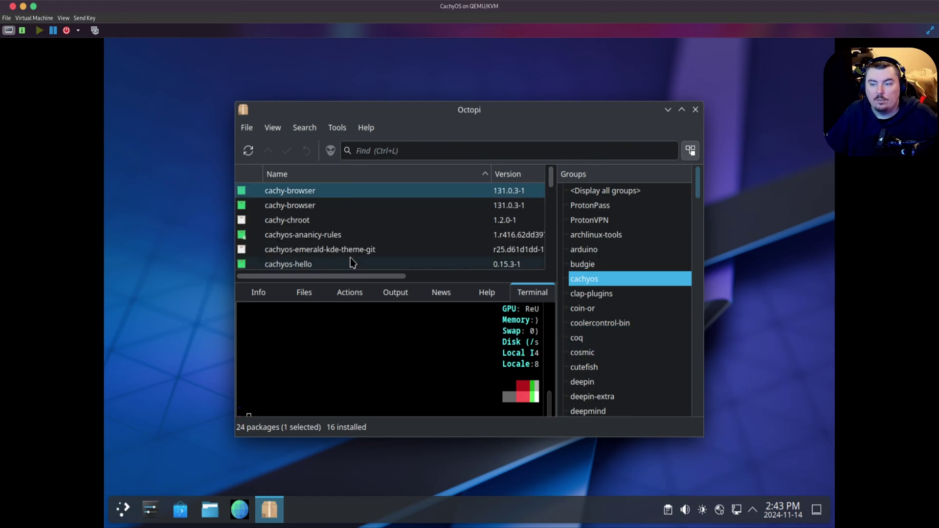
- Close Octopi and launch the Kernel Manager by searching 'ker'
left_click(695, 109)
left_click(124, 513)
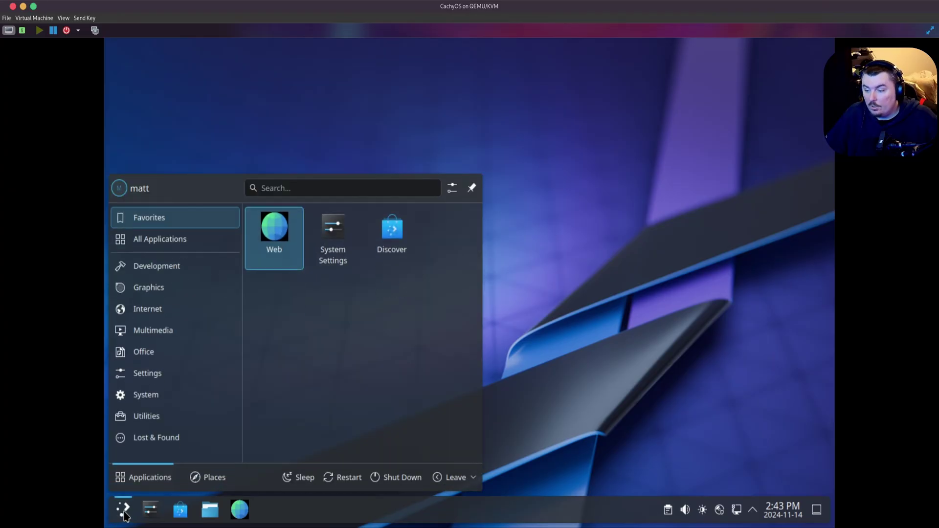
type("ker")
key("Return")
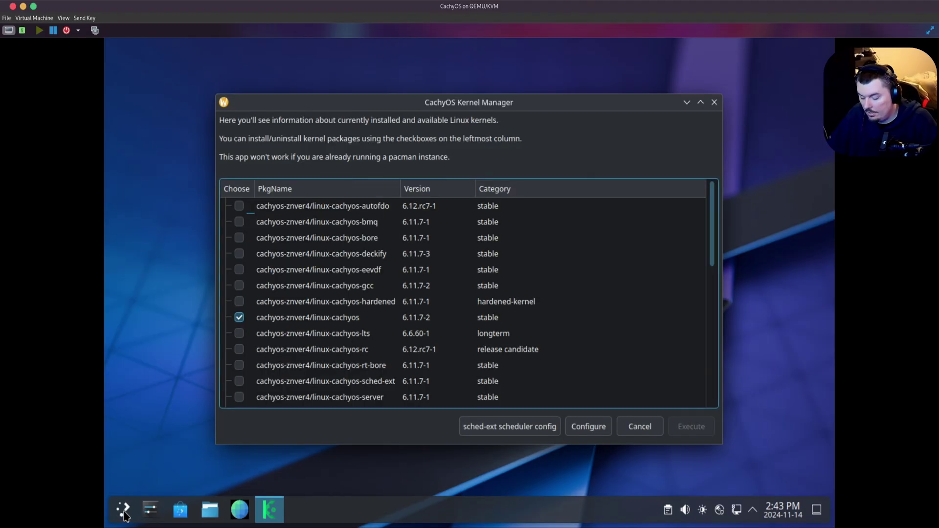
left_click(124, 514)
type("dr")
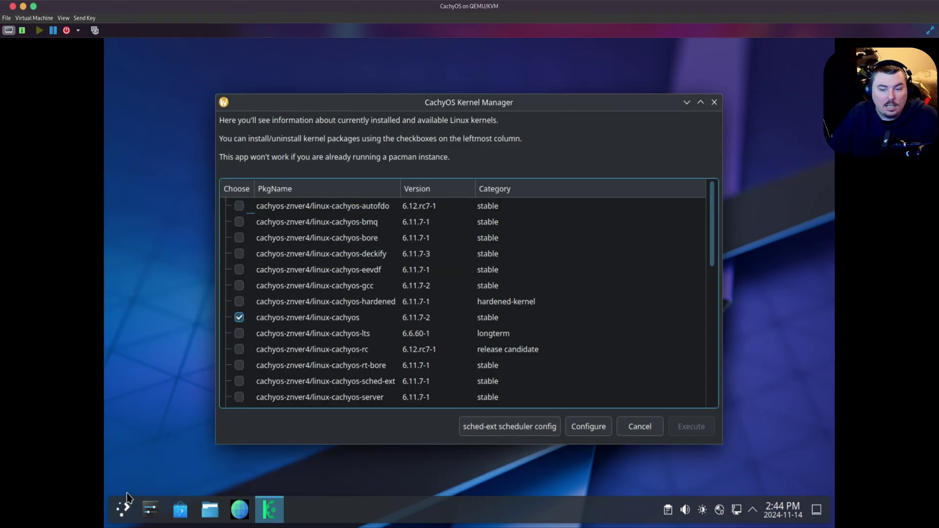
- Scroll through the Kernel Manager's kernel list, then close it
scroll(377, 323, "down", 6)
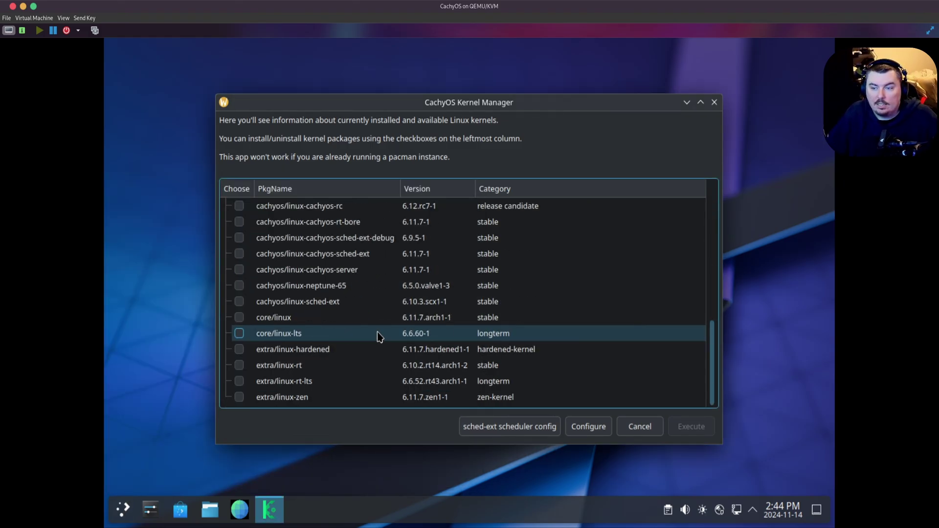
scroll(377, 335, "up", 8)
scroll(378, 333, "down", 3)
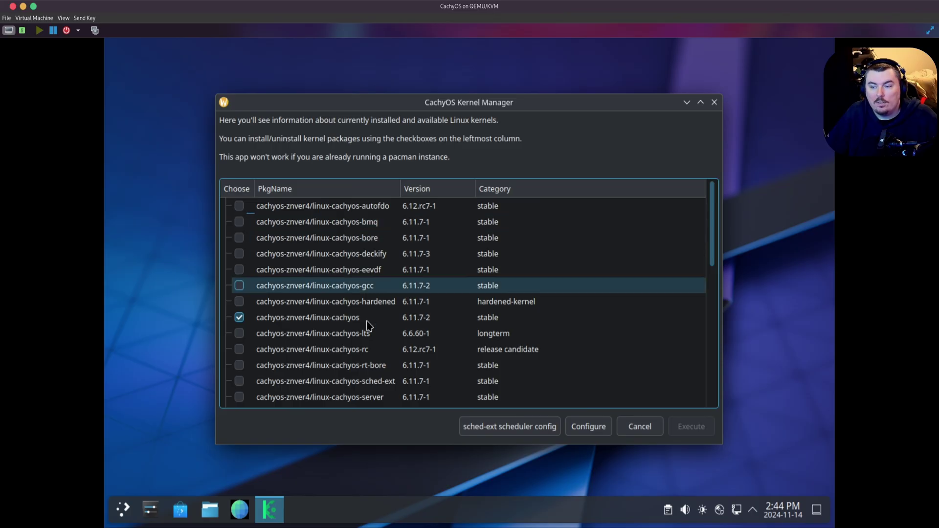
scroll(379, 356, "down", 2)
scroll(379, 356, "up", 5)
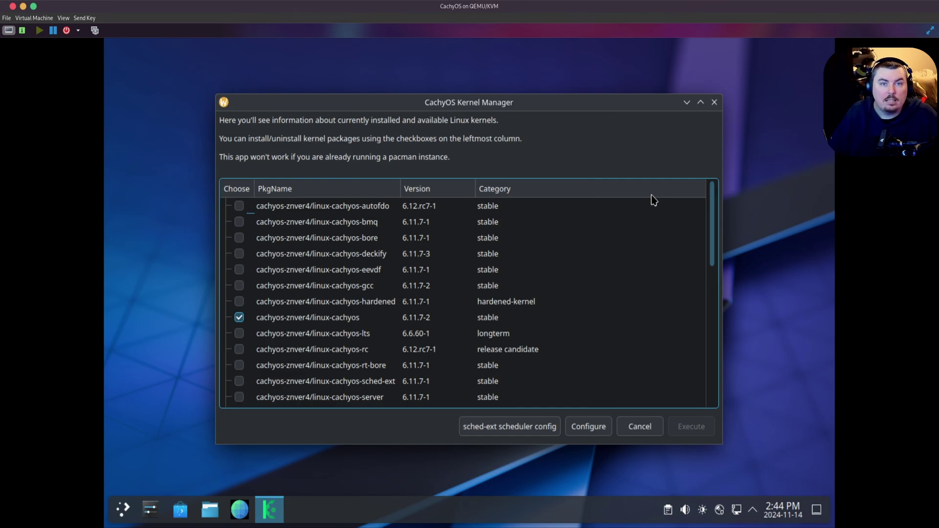
left_click(715, 104)
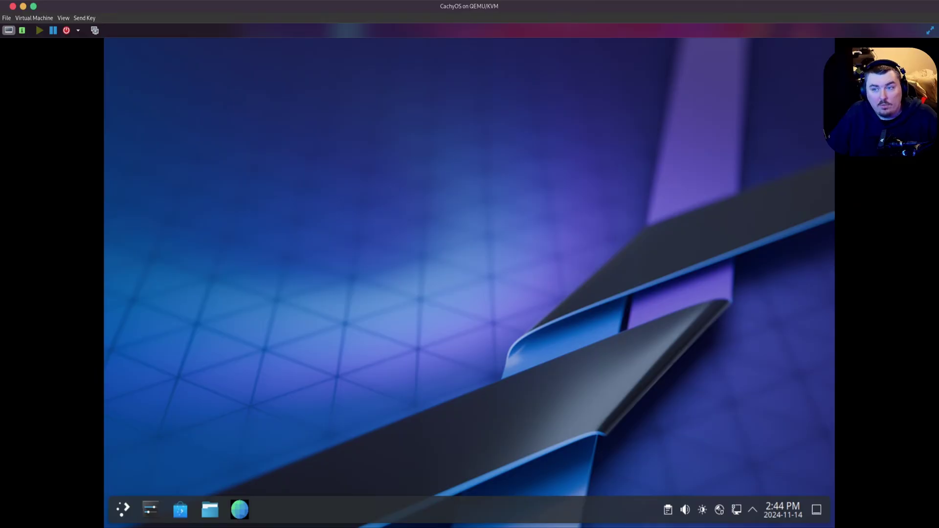